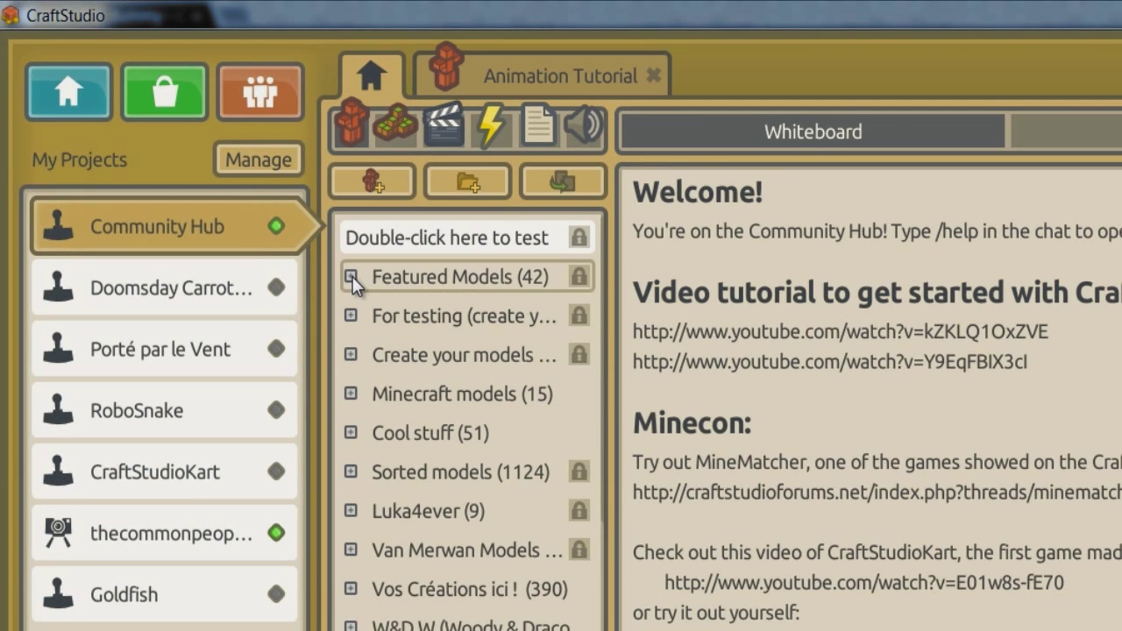
Step: Open the Elisee (by FFC Team) model from the Featured Models folder and view it from an angle
click(351, 277)
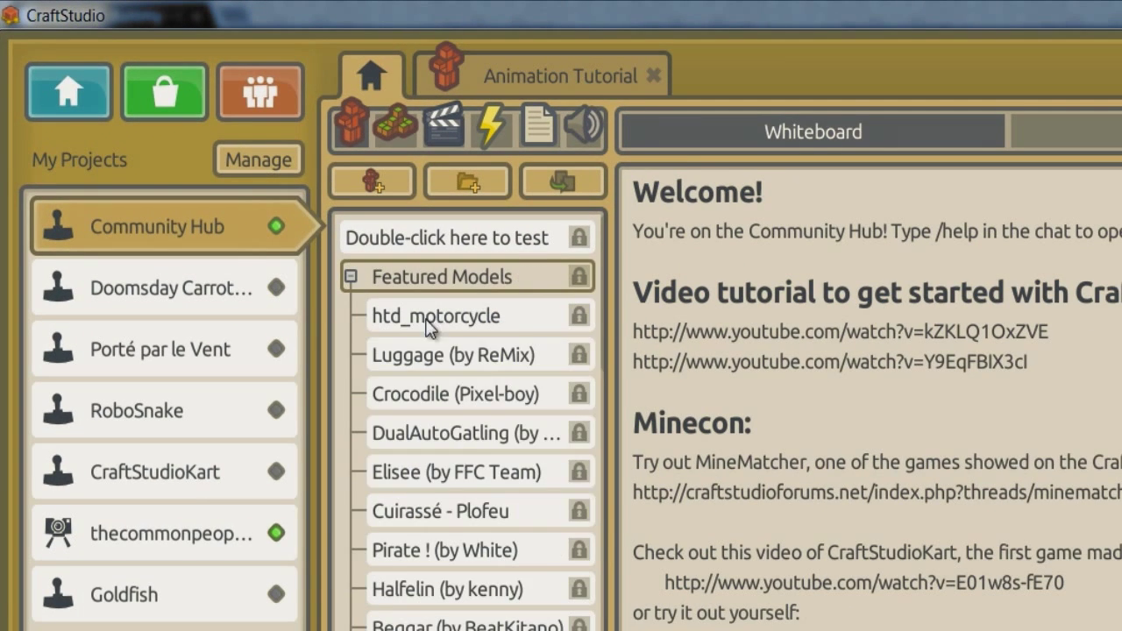
double_click(410, 470)
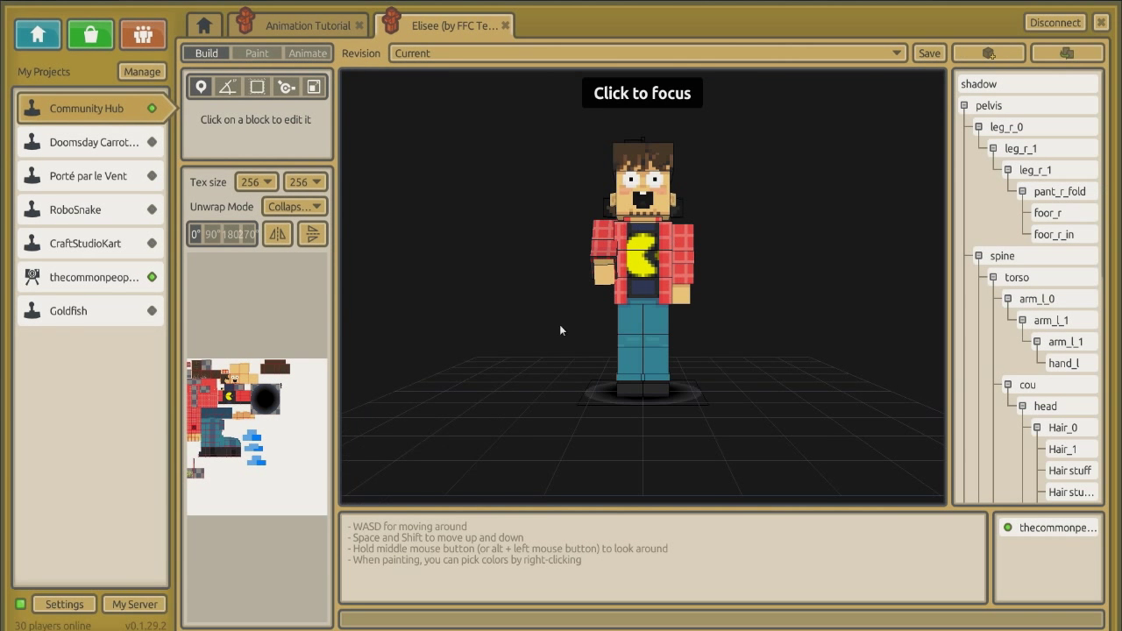
middle_drag(559, 324, 559, 323)
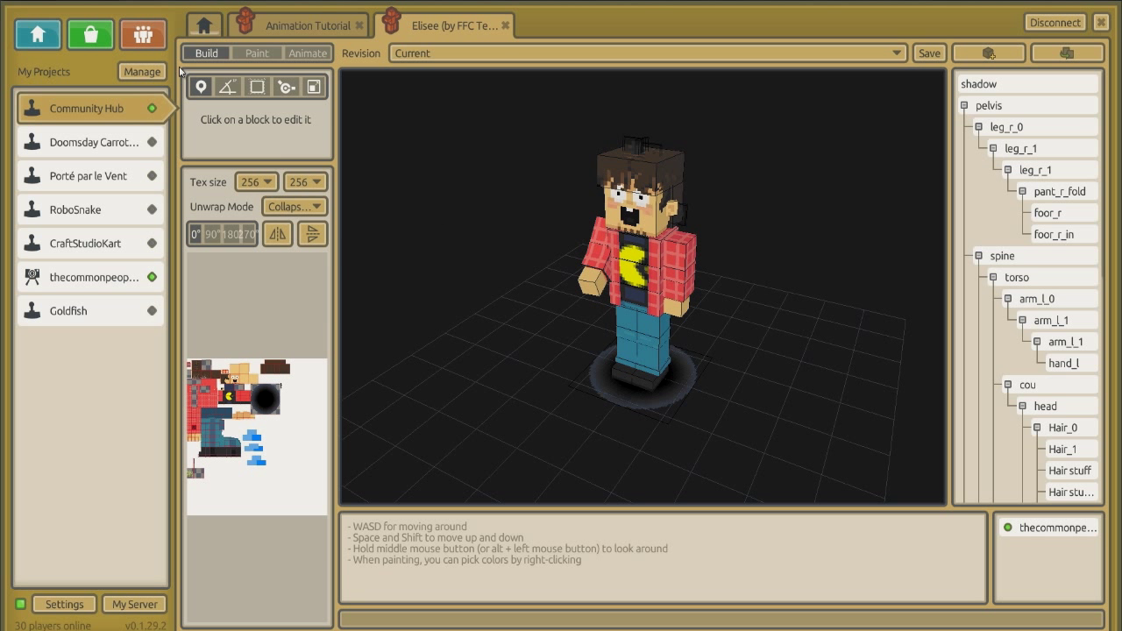
Step: Play the Elisee_Puke animation of the Elisee model briefly and pause it
click(323, 55)
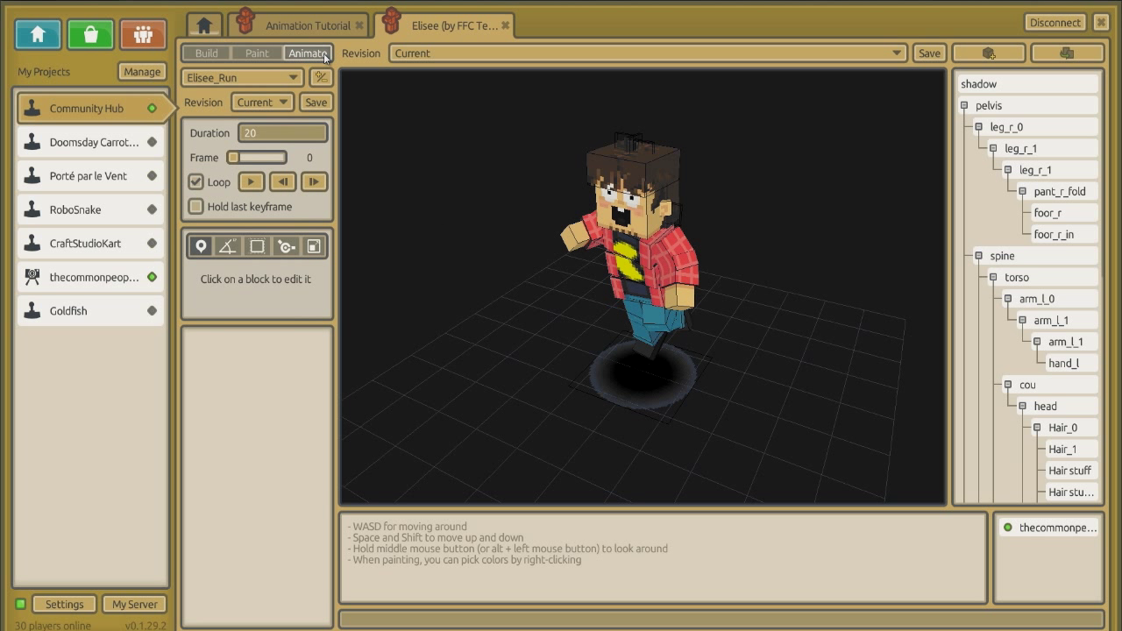
click(250, 77)
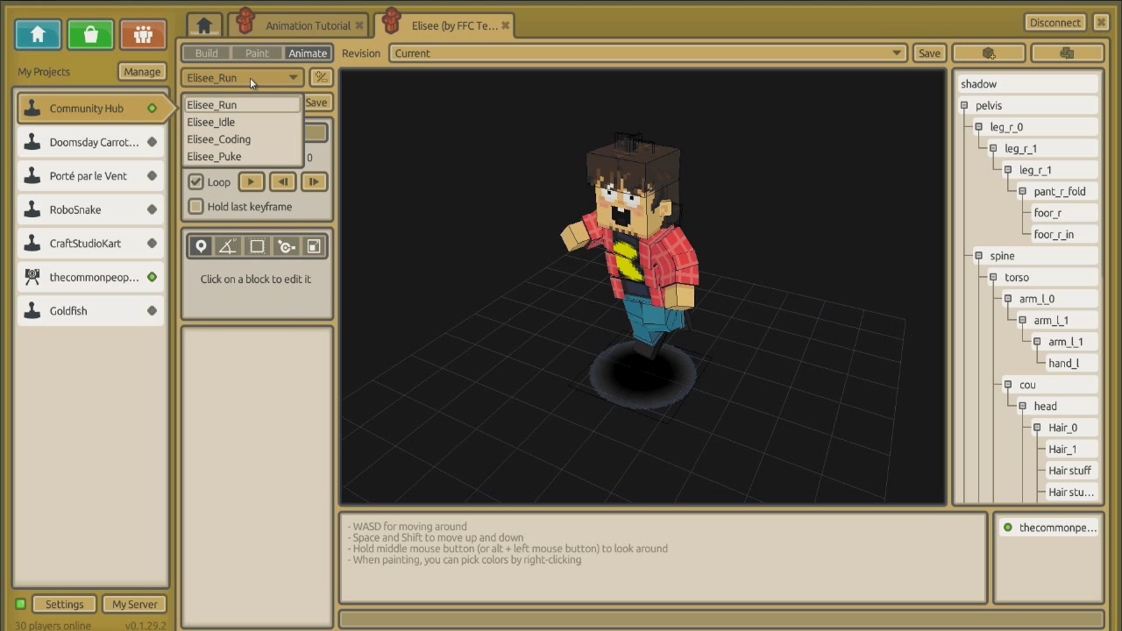
click(235, 157)
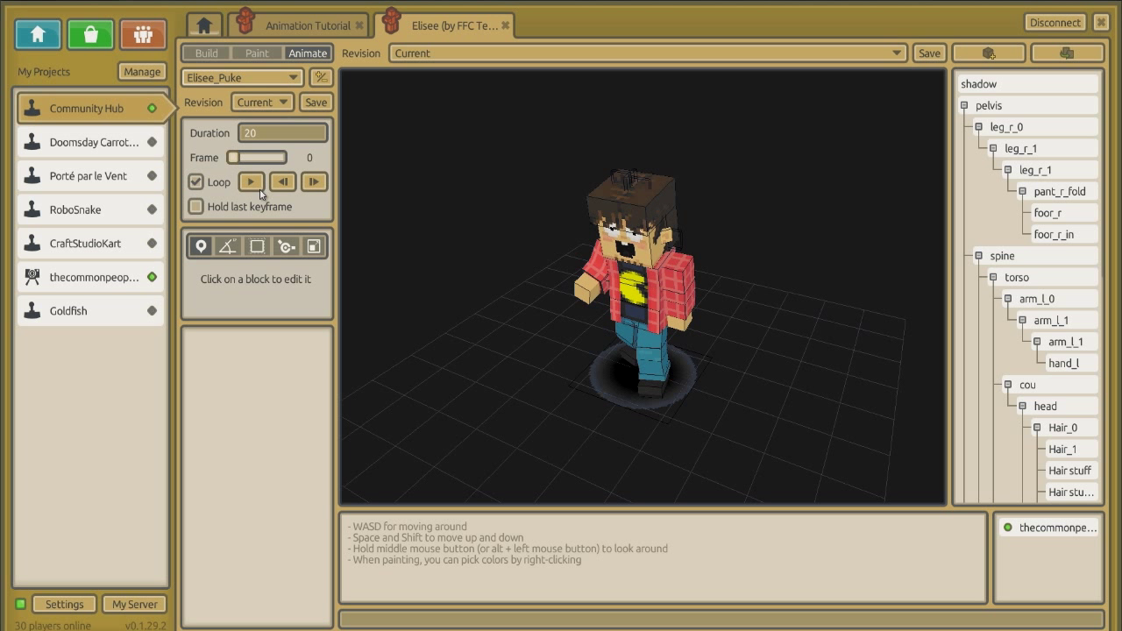
click(250, 182)
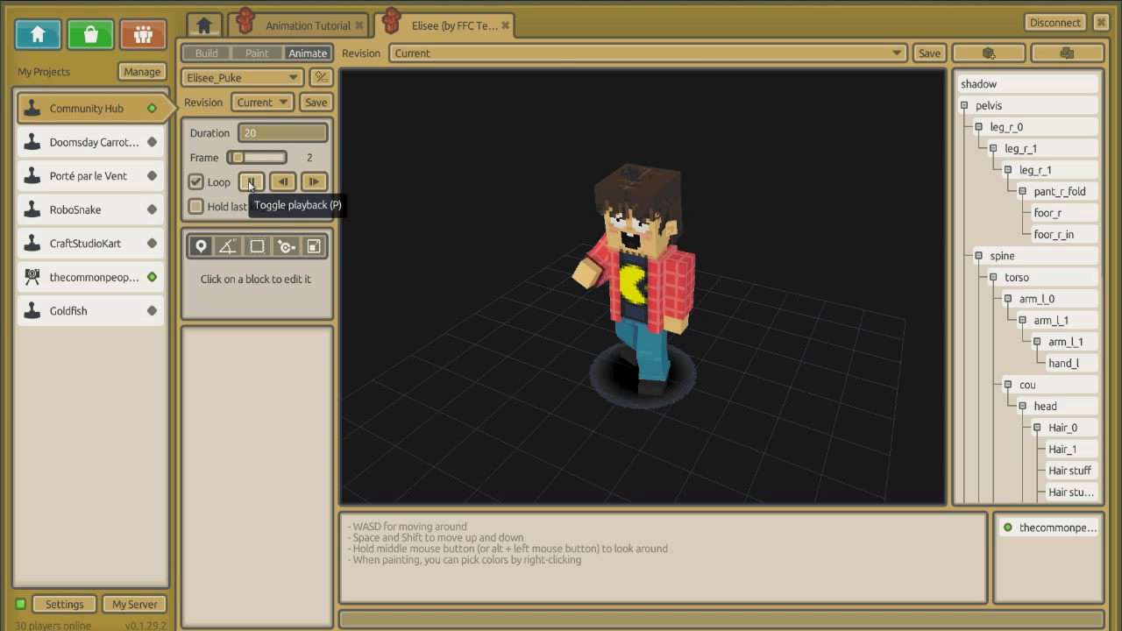
click(250, 183)
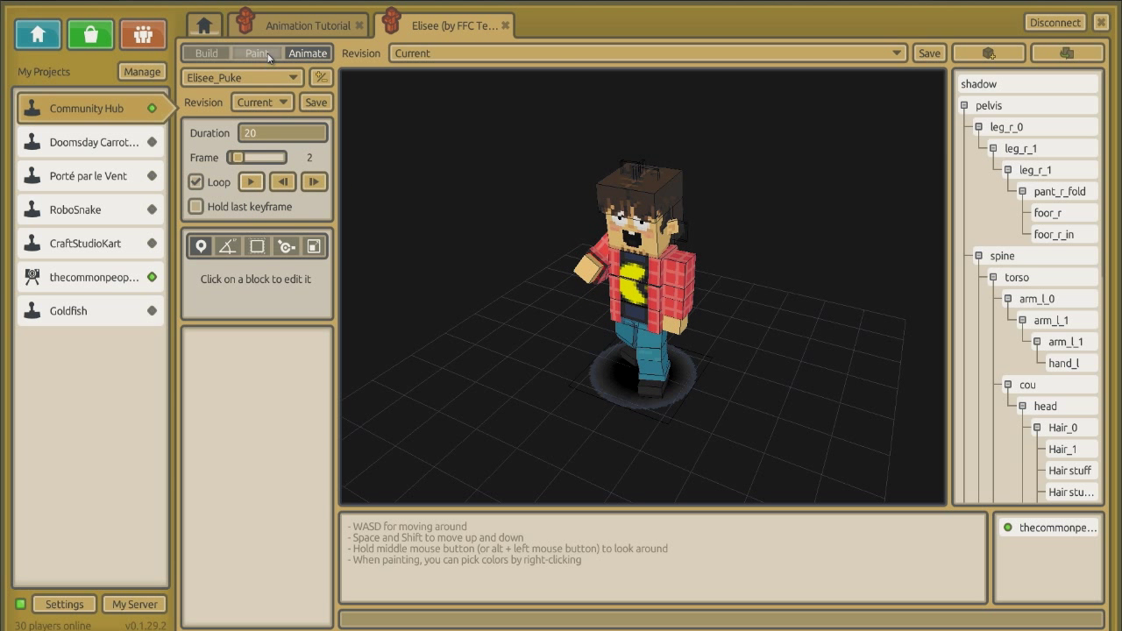
Step: Play the Elisee_Run animation, examine it from several angles, and pause it
click(253, 77)
click(213, 106)
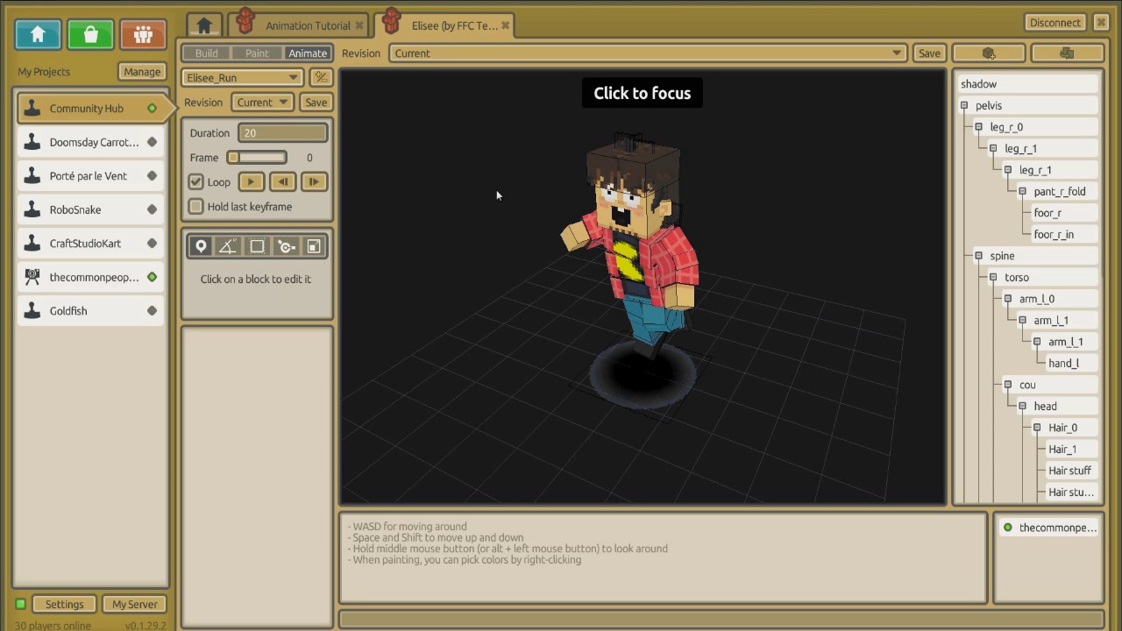
click(250, 182)
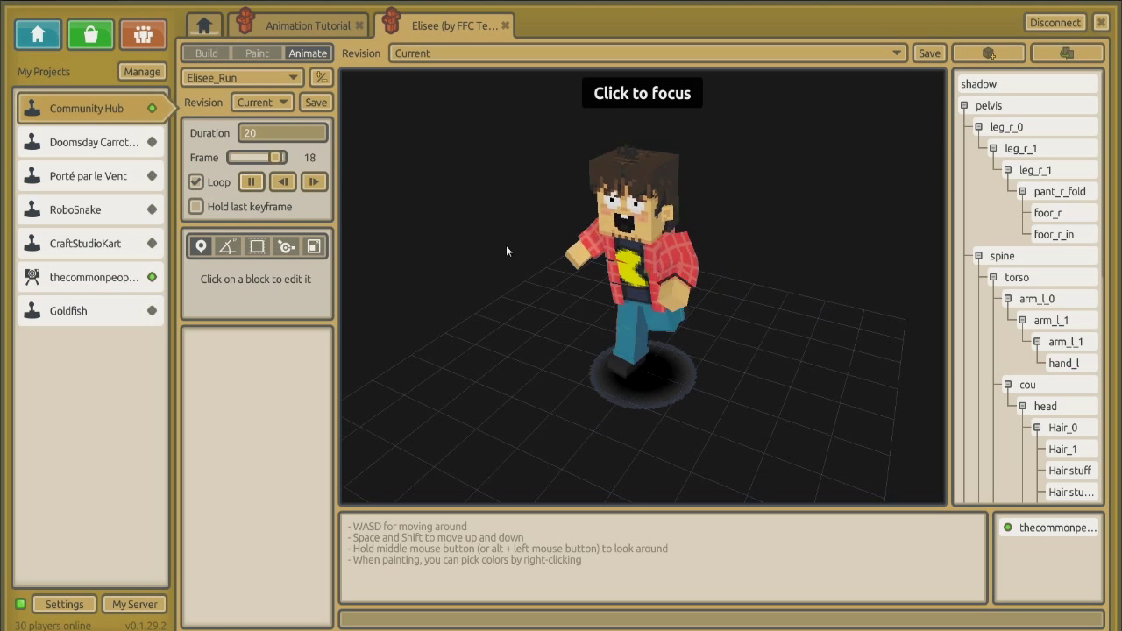
middle_drag(506, 246, 561, 324)
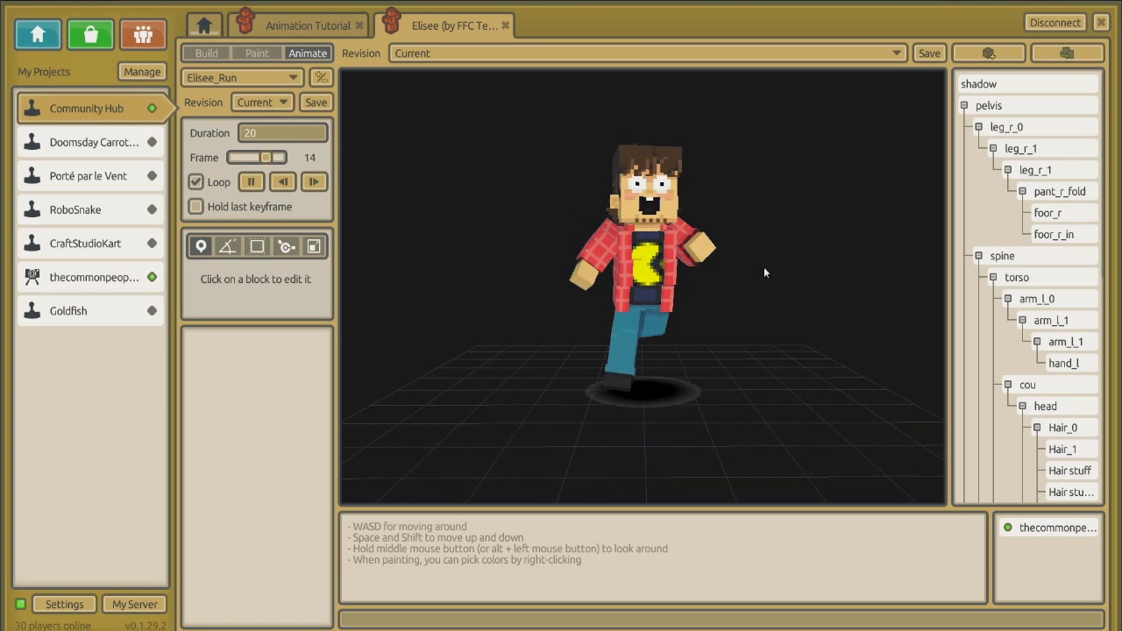
middle_drag(813, 286, 561, 323)
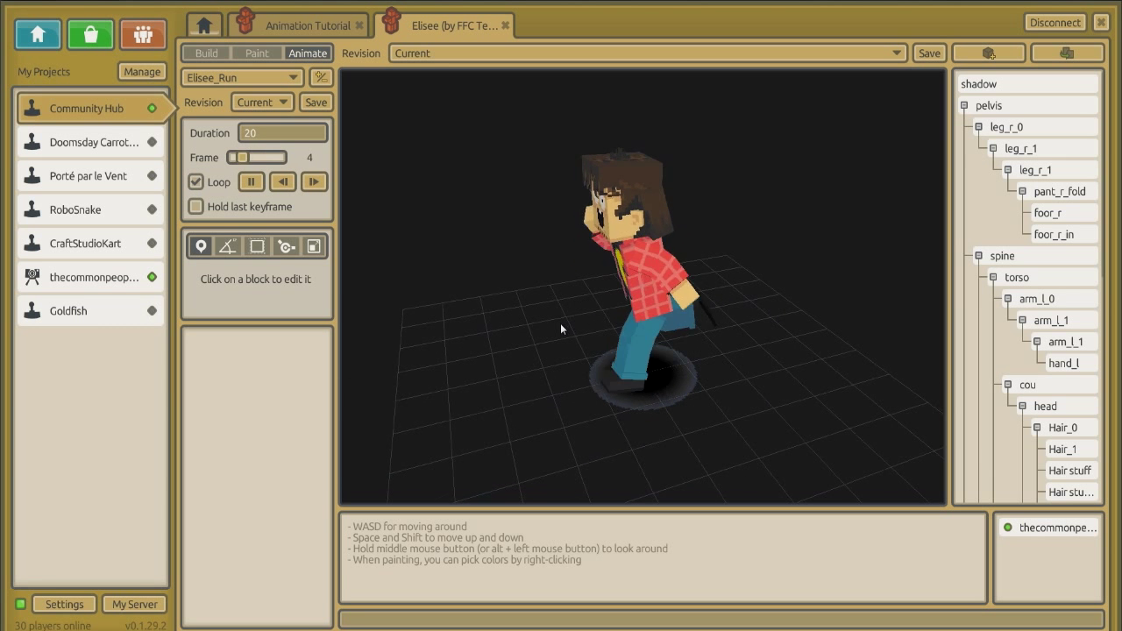
click(251, 181)
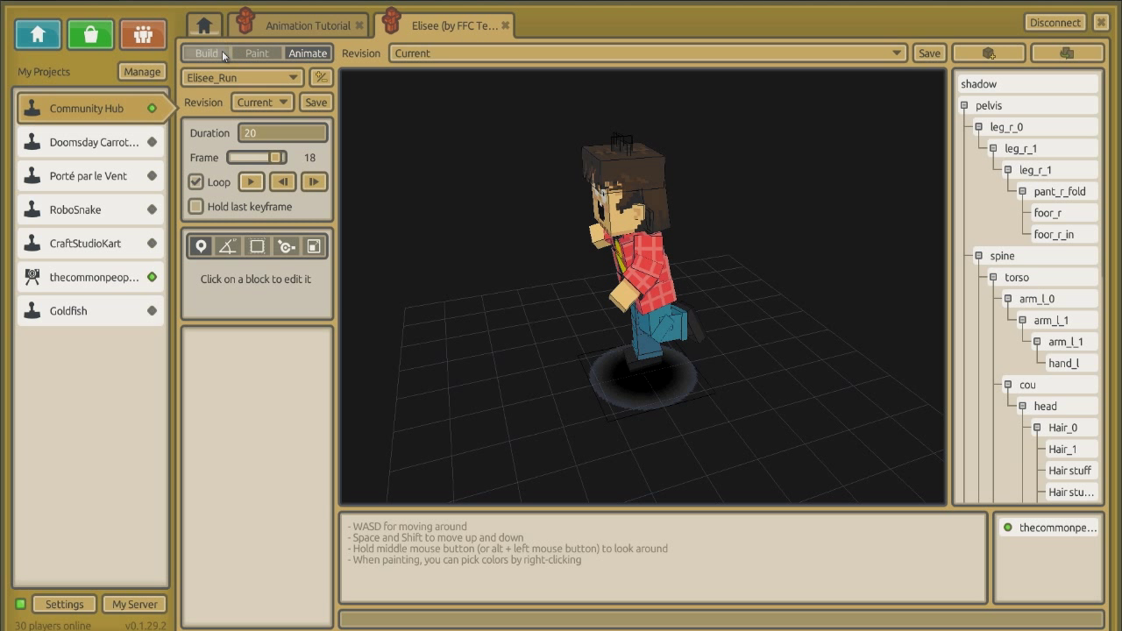
Step: Switch to the Animation Tutorial model and bring the character closer into view
click(295, 25)
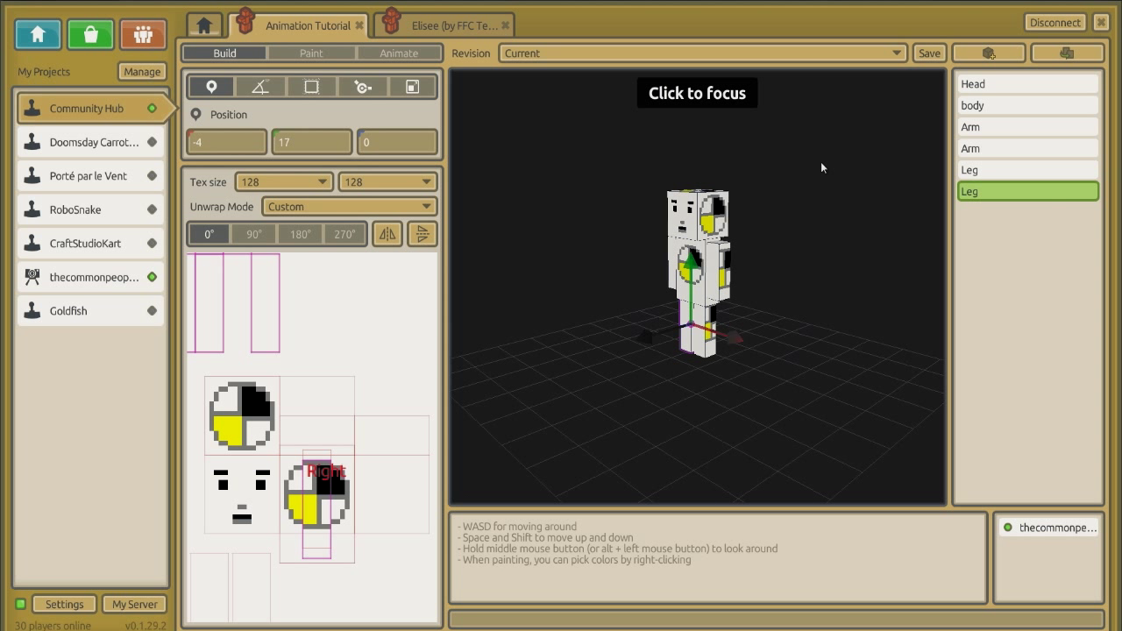
middle_drag(624, 258, 564, 321)
key(d)
key(w)
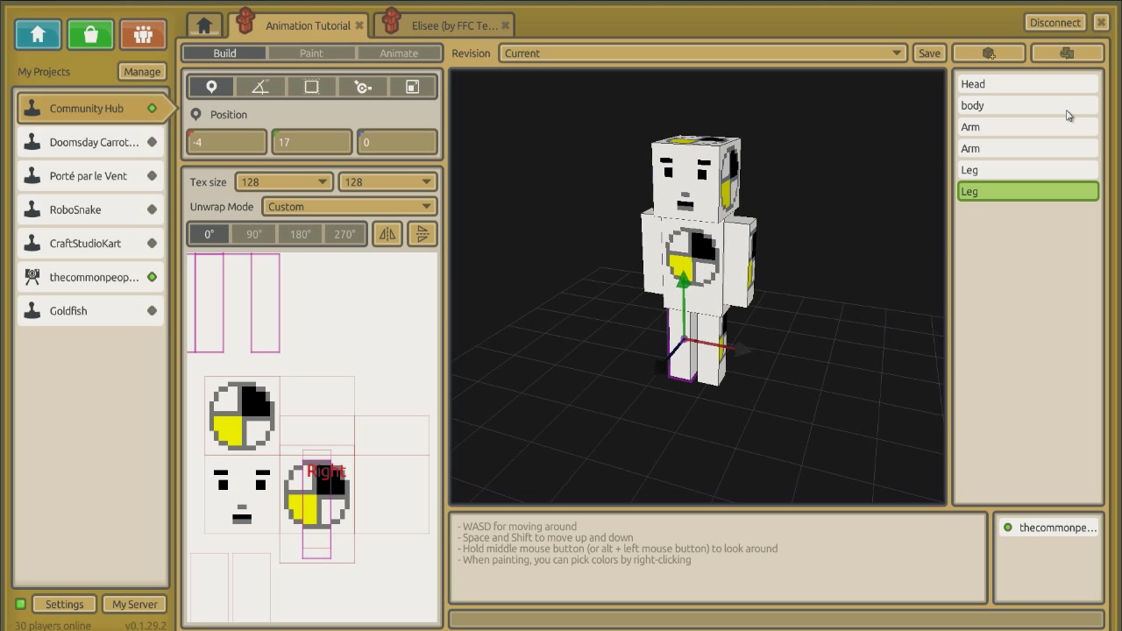
Step: Rename the first Arm node of the character as ArmL
click(990, 132)
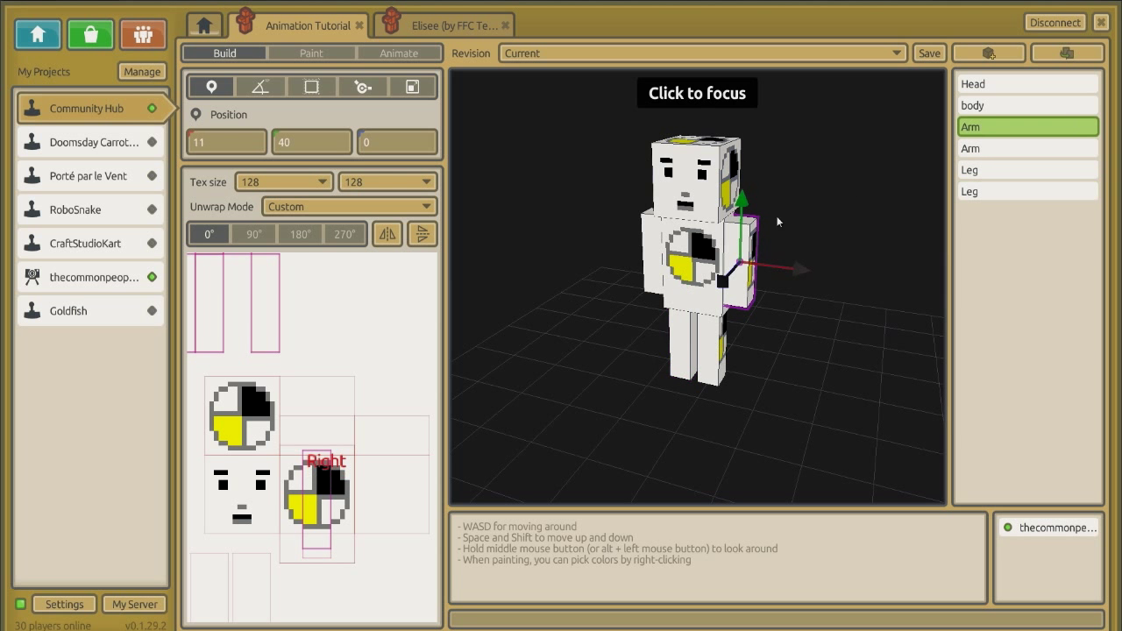
middle_drag(776, 220, 562, 323)
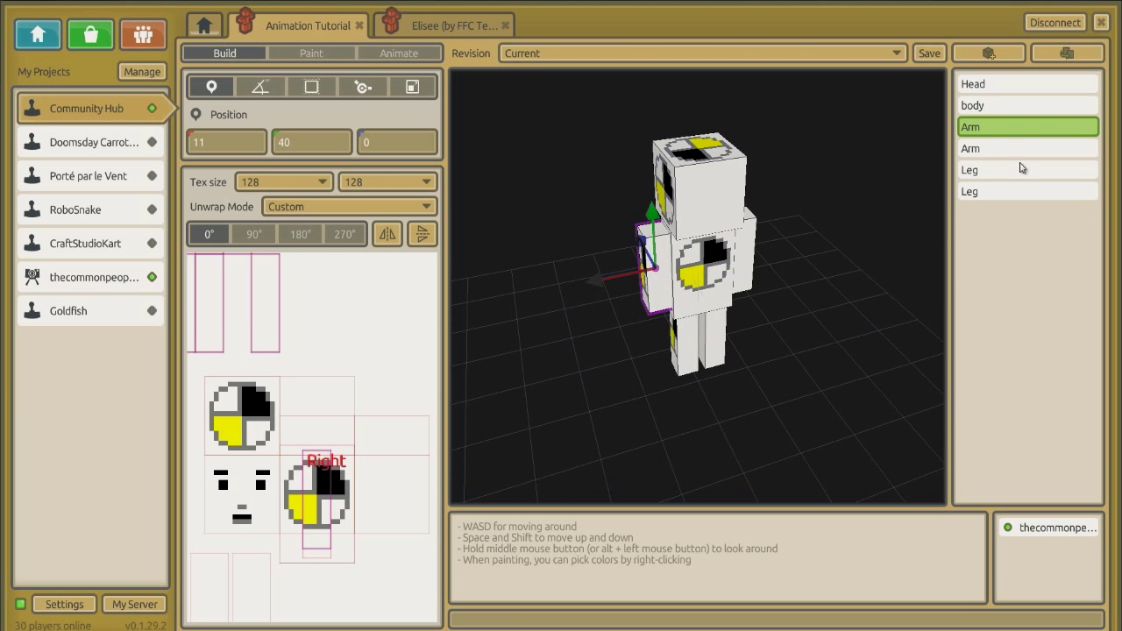
click(1077, 128)
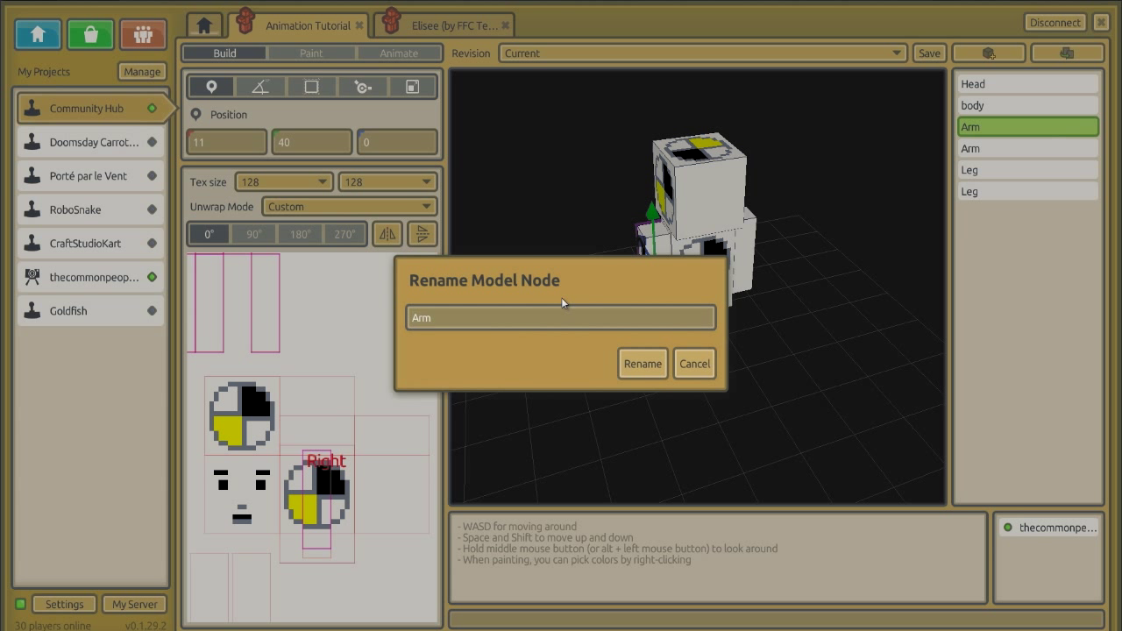
text(L)
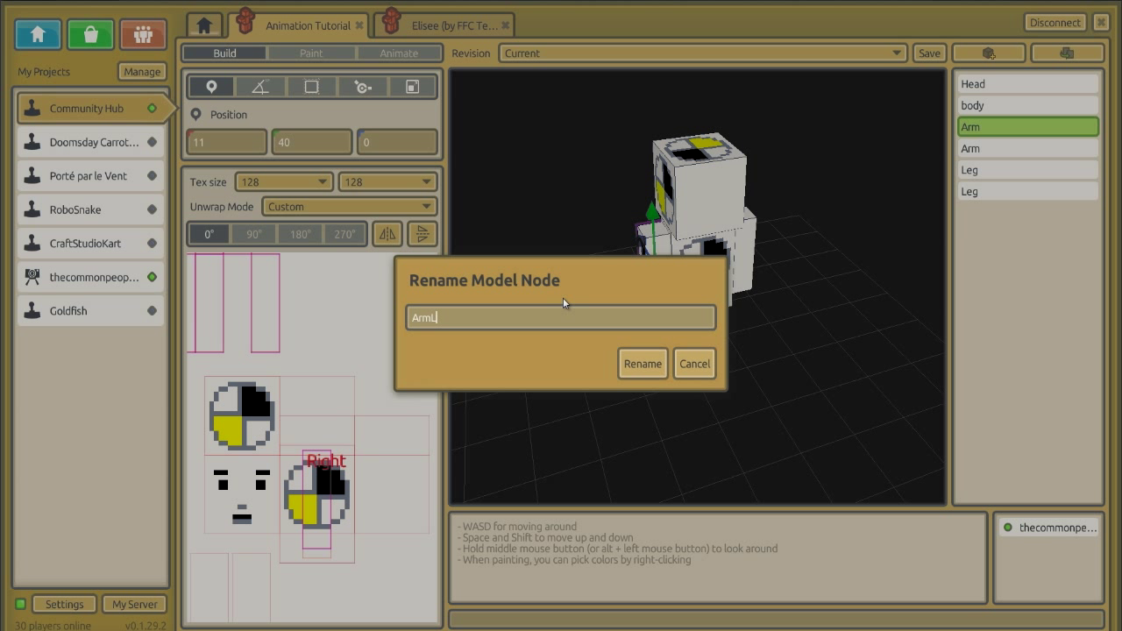
click(643, 364)
Step: Rename the remaining Arm node of the character as ArmR
click(1010, 150)
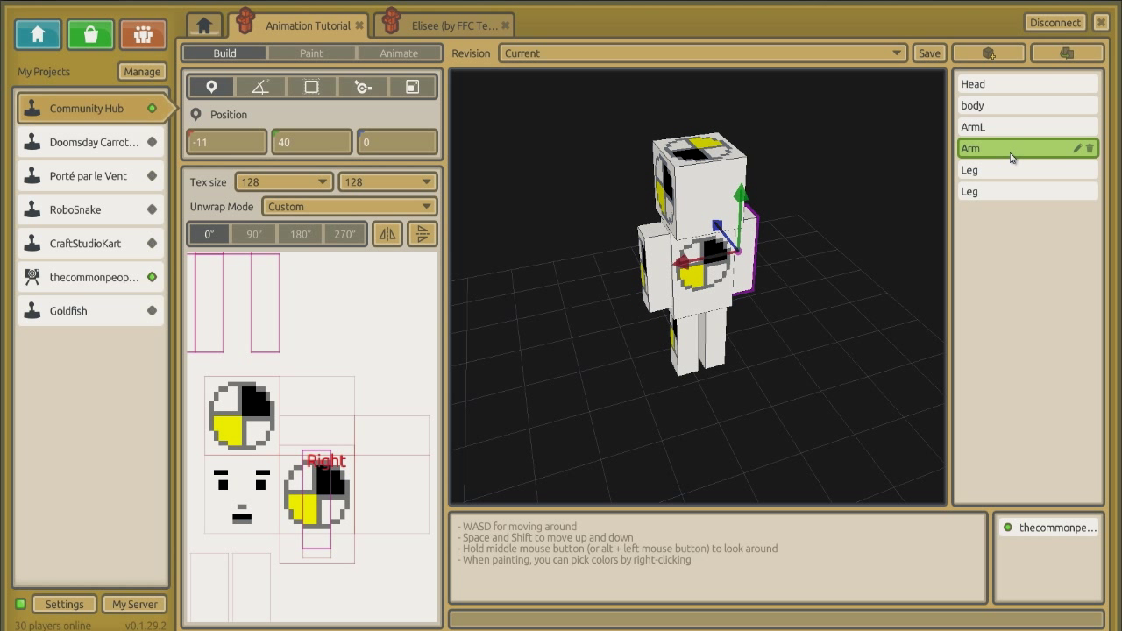
click(1077, 150)
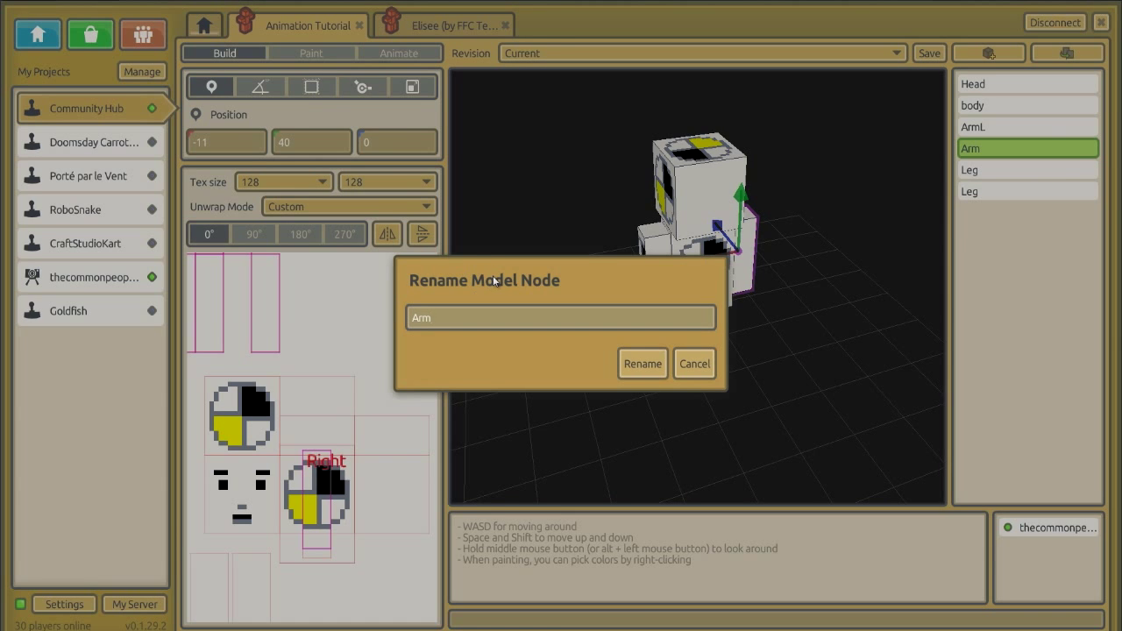
text(R)
click(630, 367)
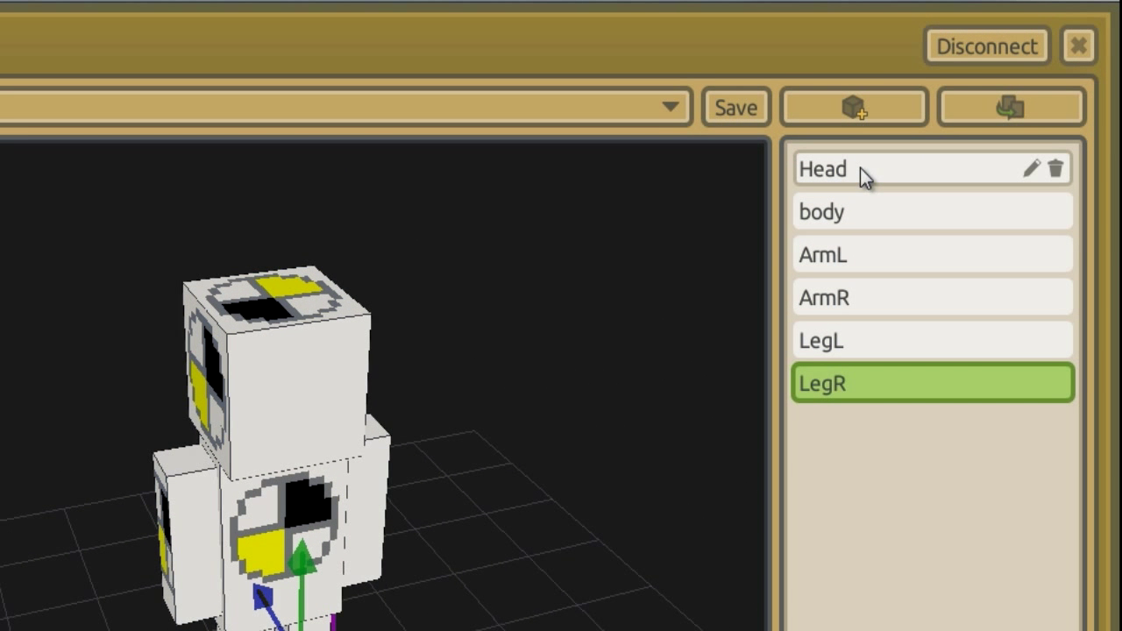
Step: Make Head, ArmL, ArmR, LegL and LegR children of the body node
drag(860, 167, 862, 224)
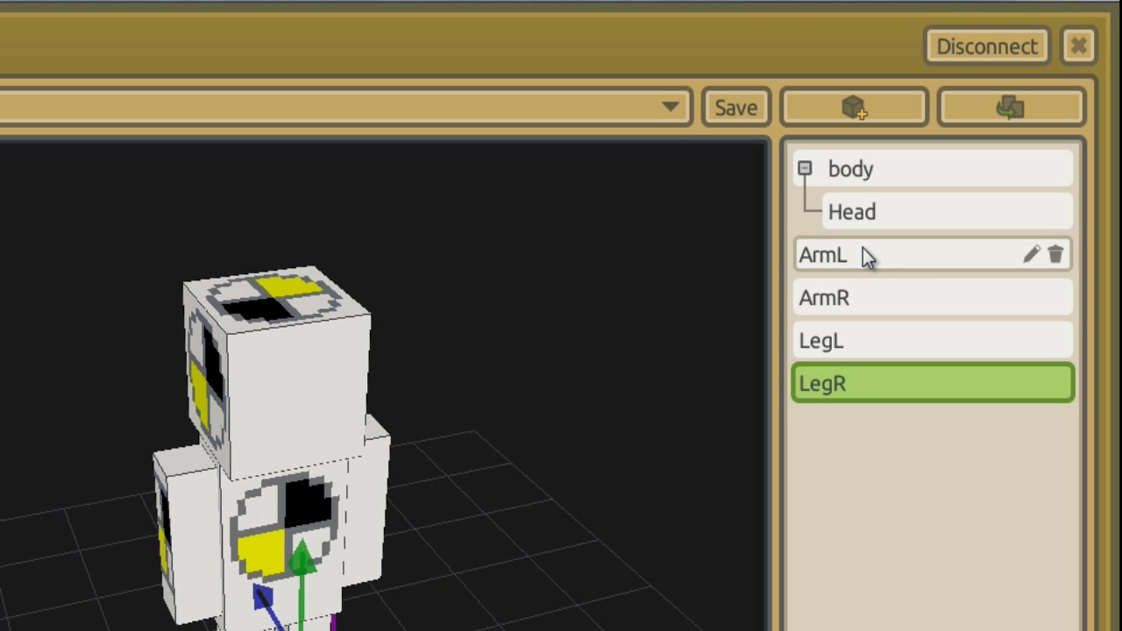
drag(855, 251, 862, 210)
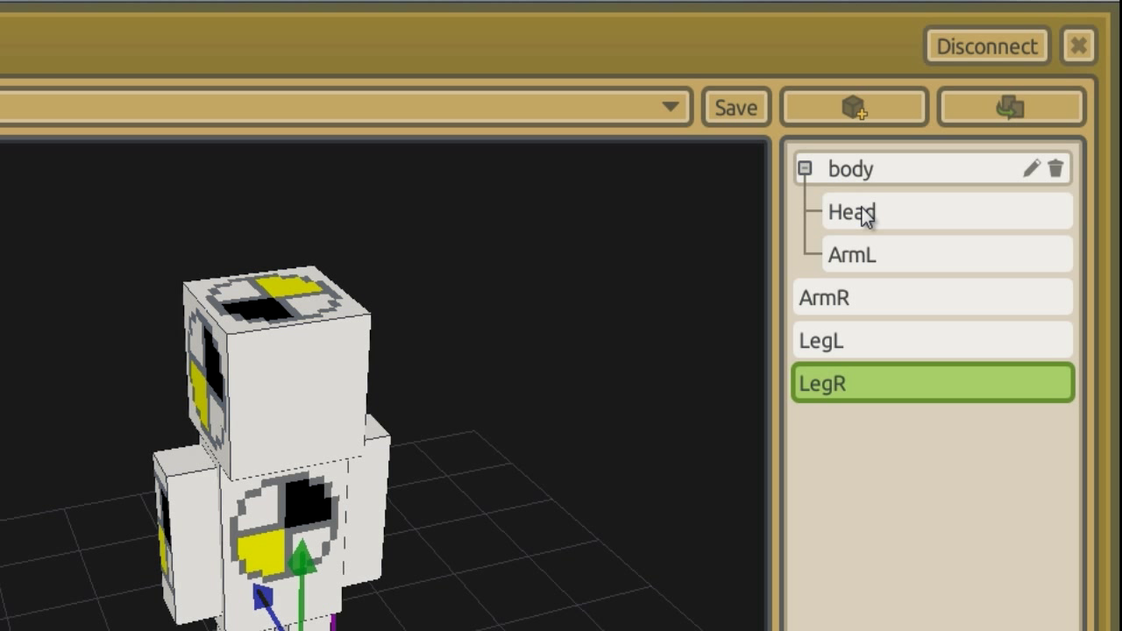
drag(869, 299, 869, 168)
drag(883, 338, 874, 172)
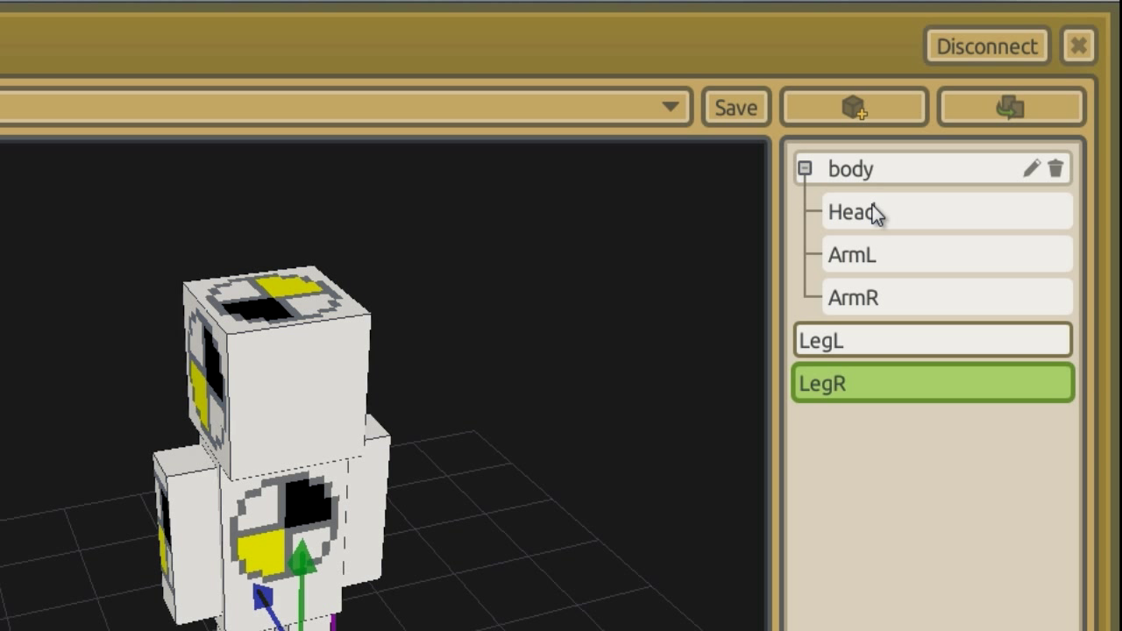
drag(867, 375, 882, 166)
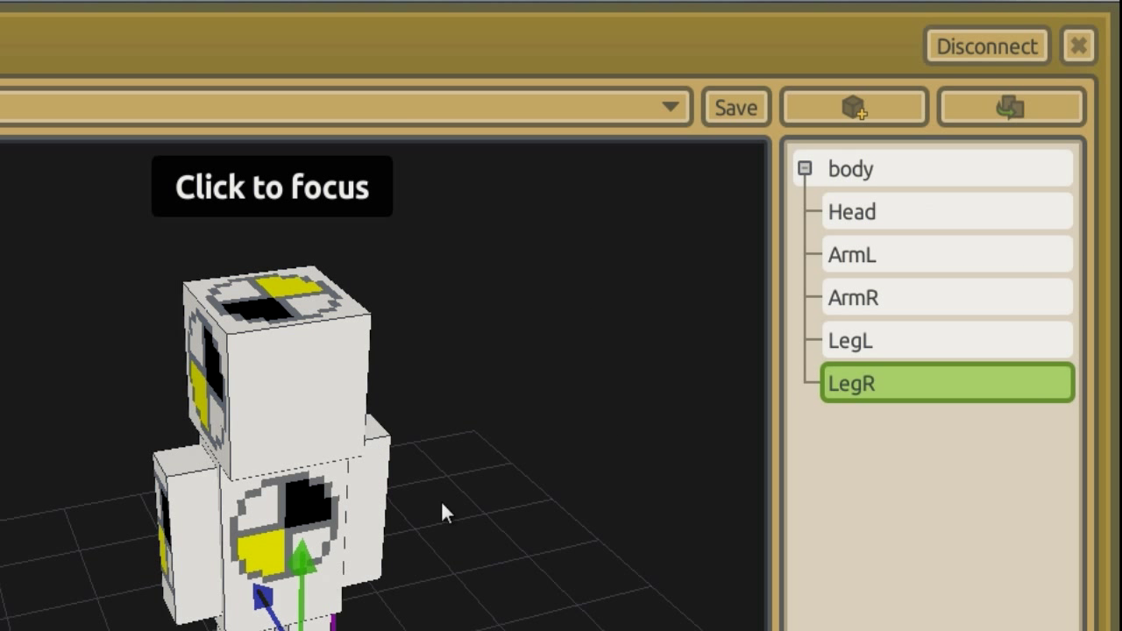
Step: Select the body node and shift it along its red axis to test the parented parts
click(883, 172)
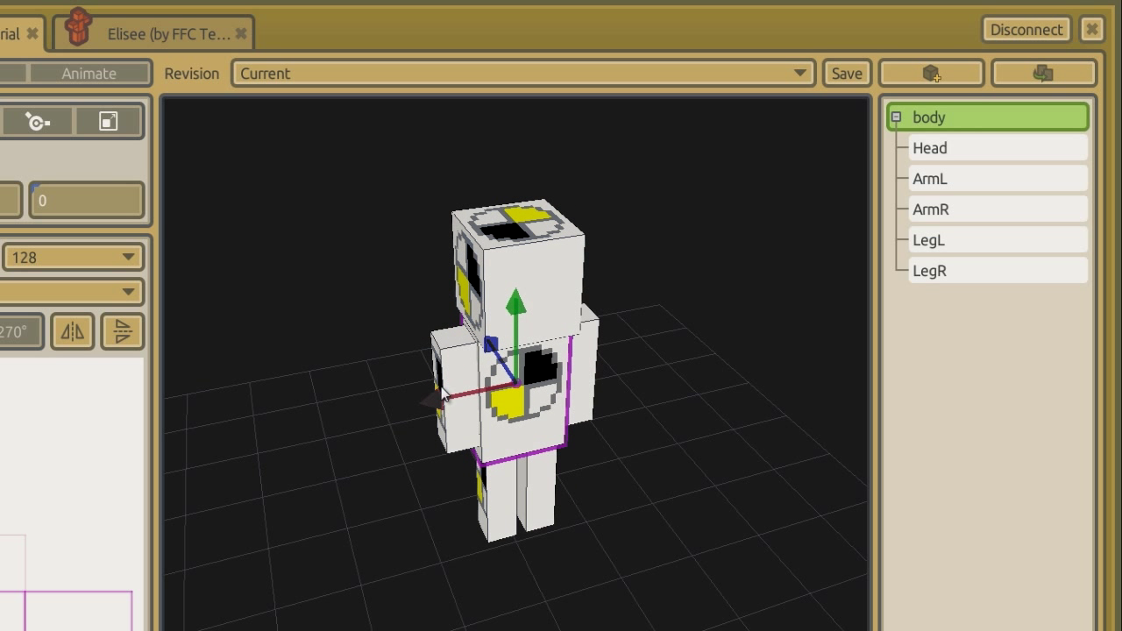
mouse_move(445, 393)
mouse_down()
mouse_move(333, 410)
mouse_move(454, 405)
mouse_up()
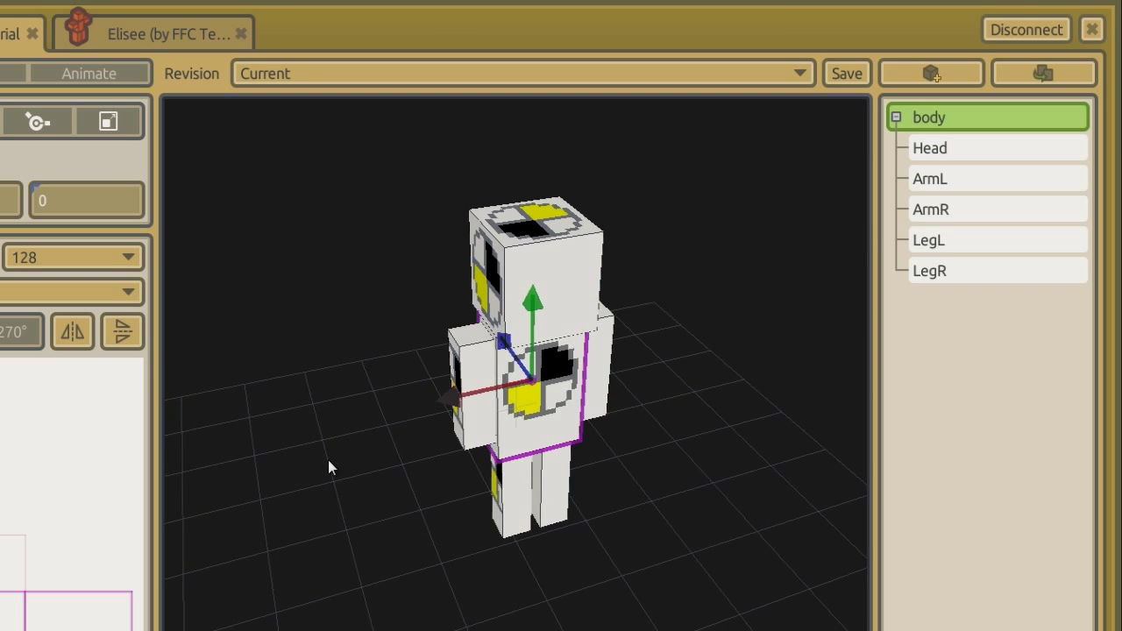
middle_drag(327, 459, 438, 381)
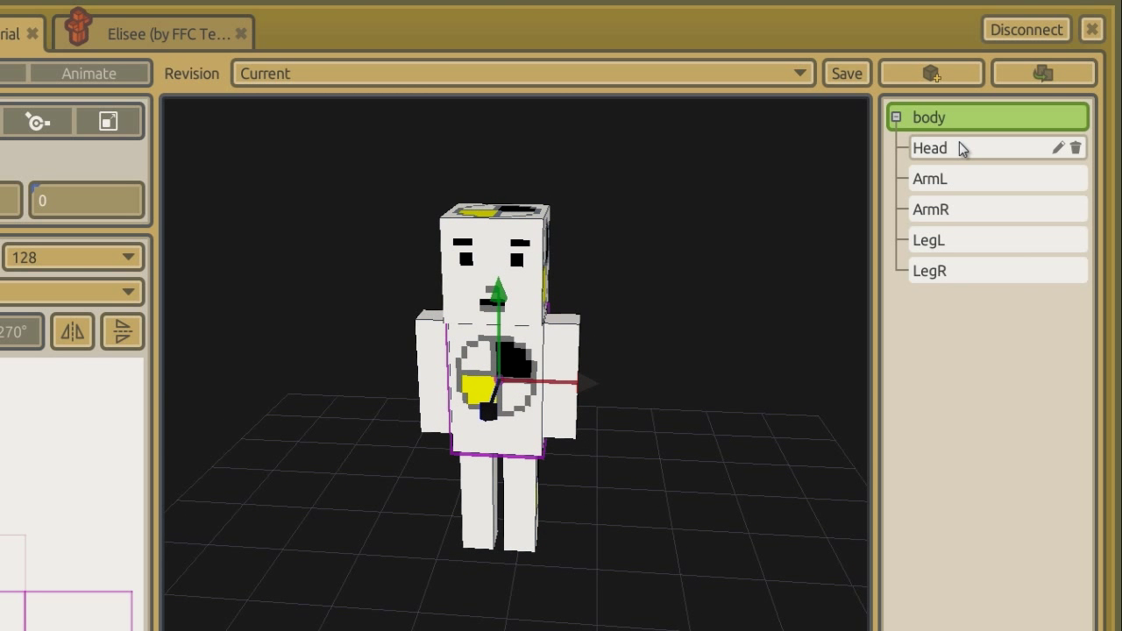
Step: Detach ArmL from body, and test by moving the body along its red axis away from the arm and back
drag(958, 180, 966, 321)
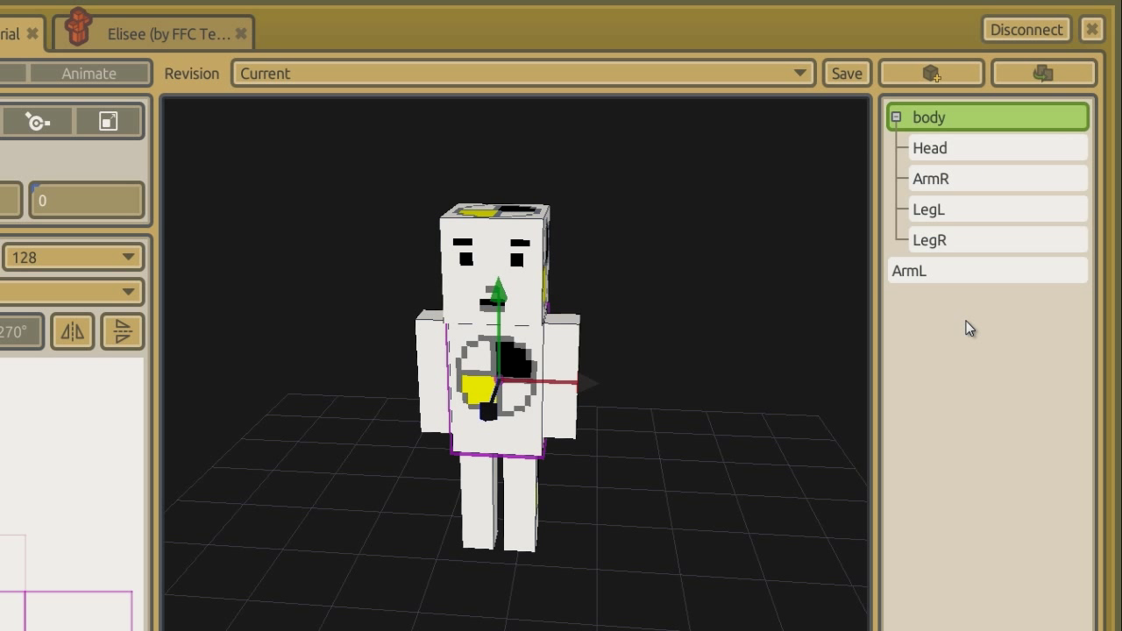
drag(583, 383, 432, 380)
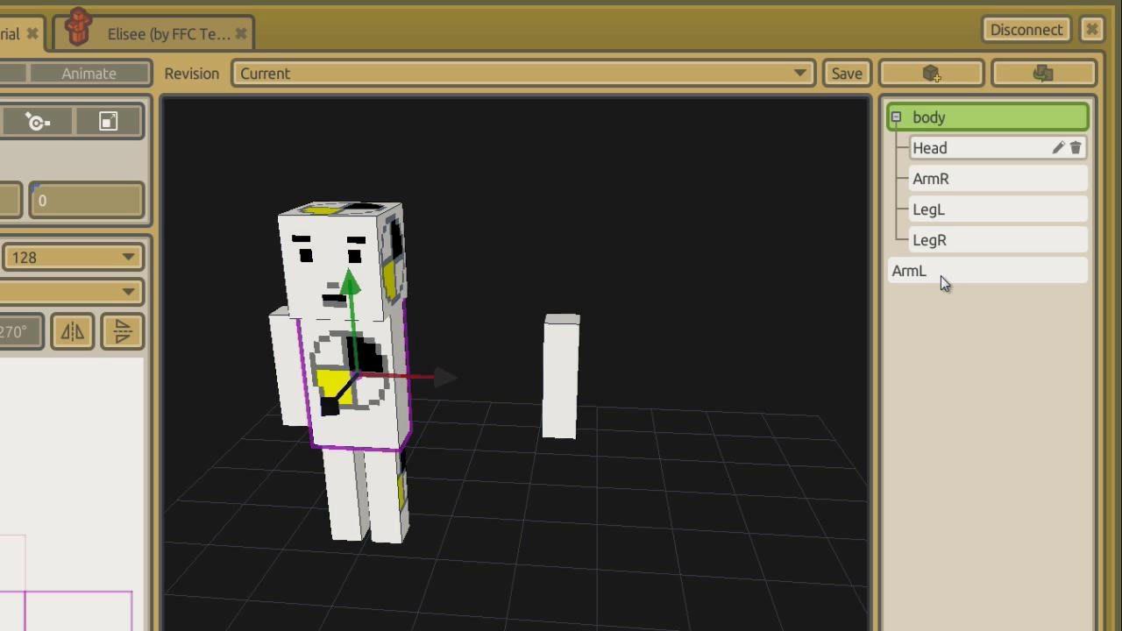
drag(444, 379, 583, 361)
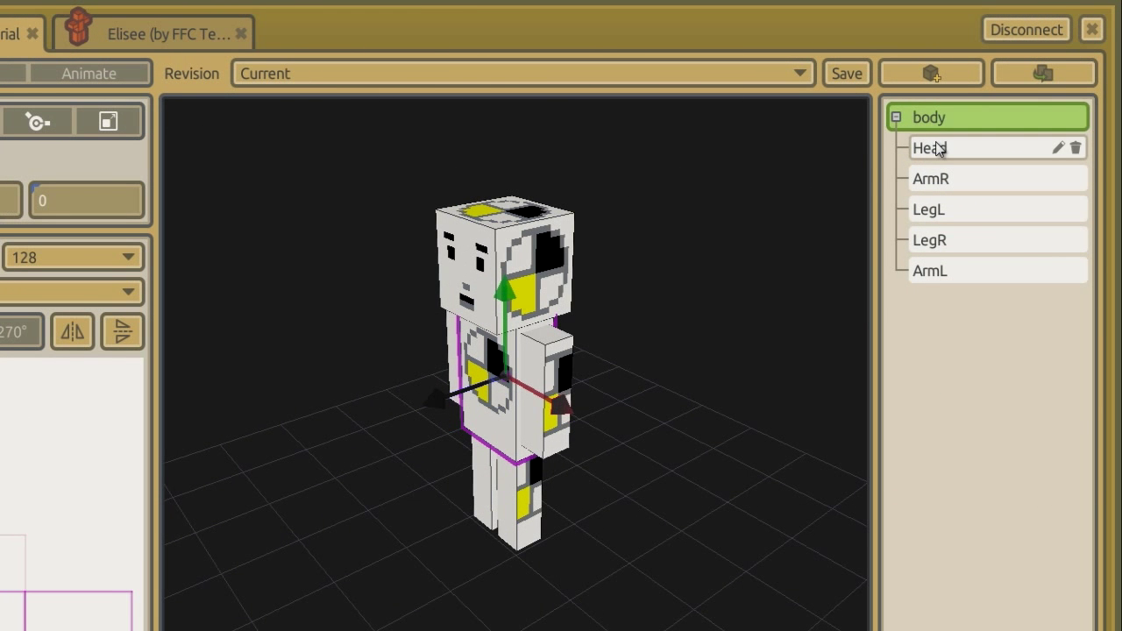
Step: Check the parts by selecting Head, ArmR, LegL, LegR and ArmL in turn, finishing with body
click(932, 148)
click(971, 179)
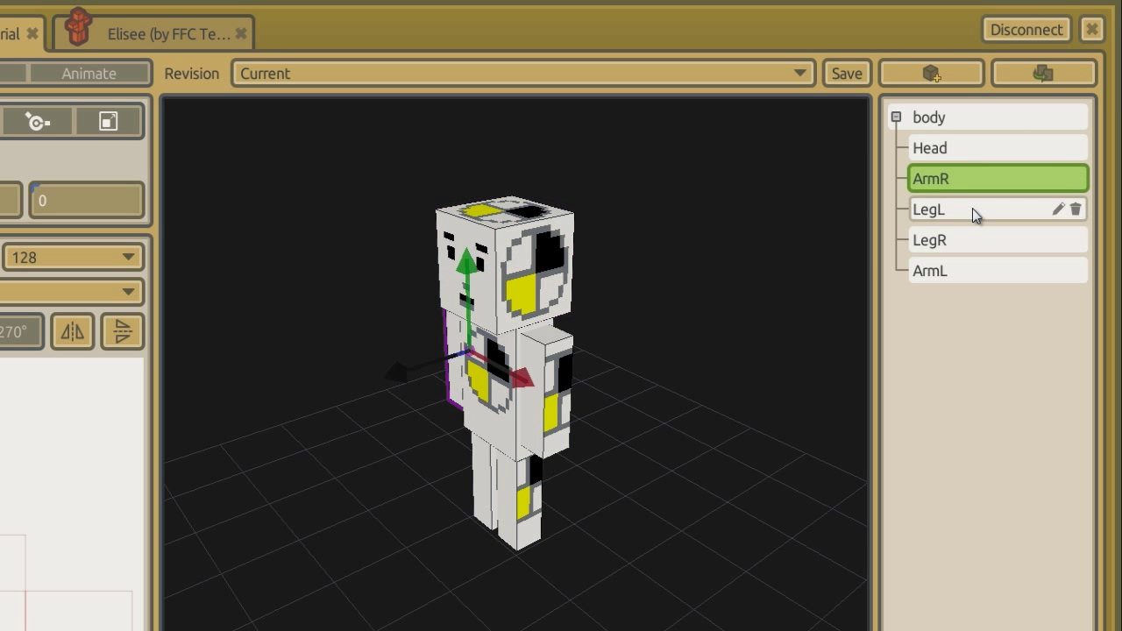
click(971, 209)
click(970, 239)
click(969, 274)
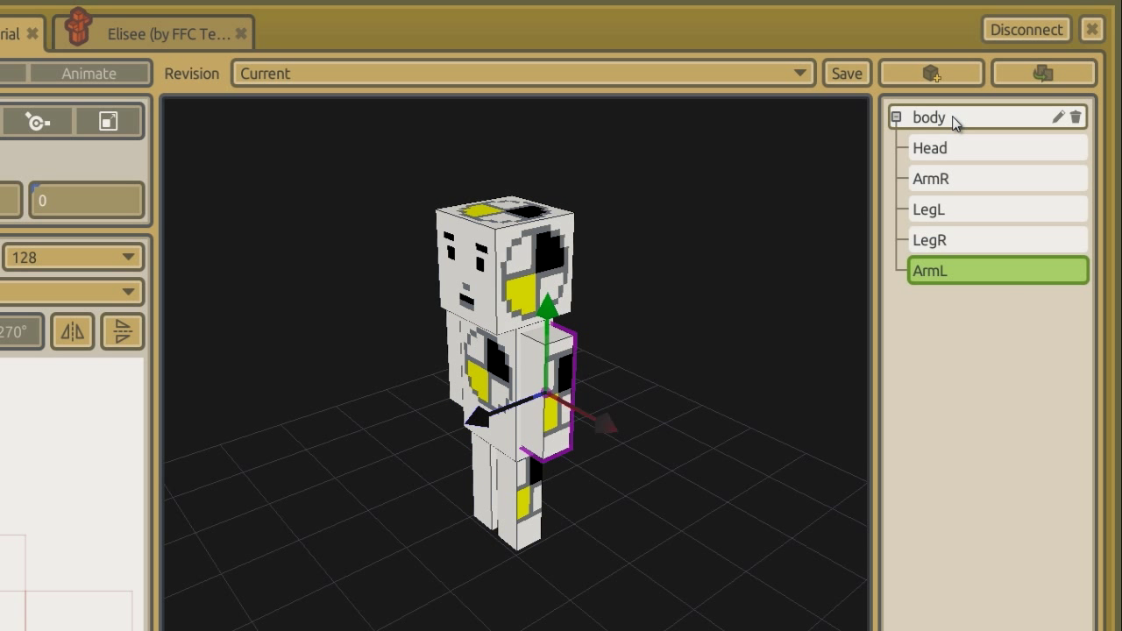
click(931, 122)
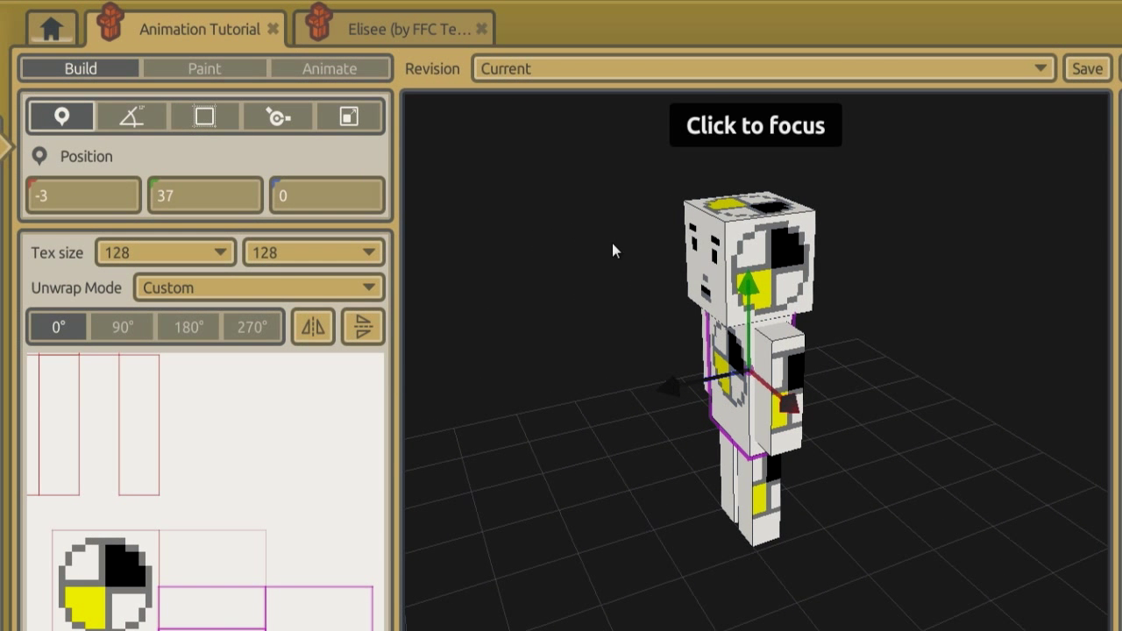
Step: Review the body's orientation, block size and pivot offset settings in turn
click(136, 117)
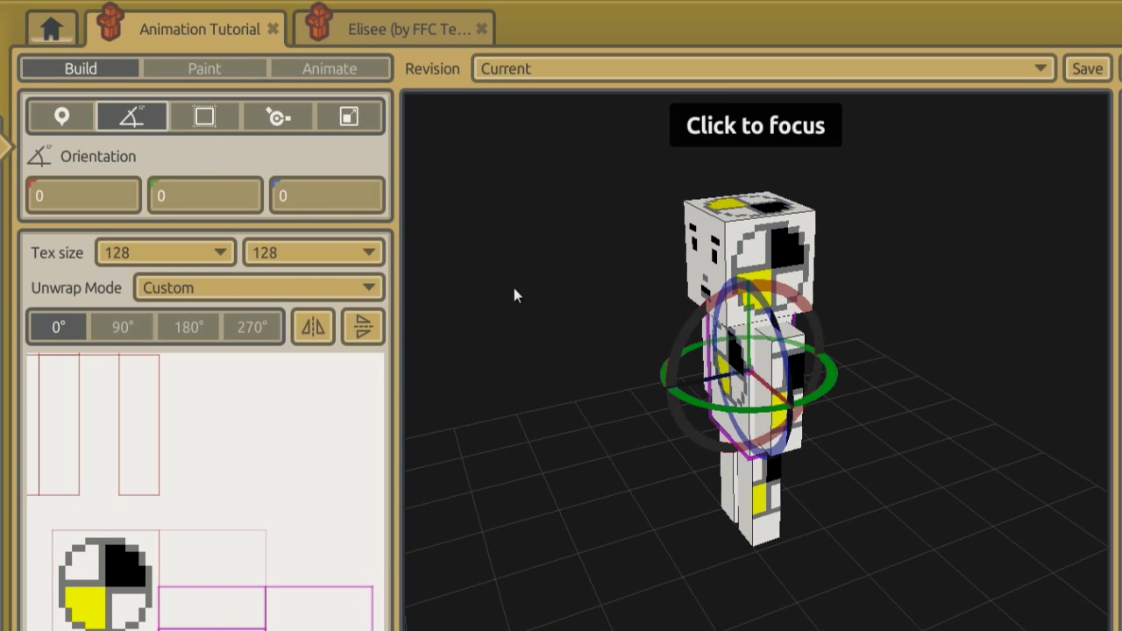
click(207, 116)
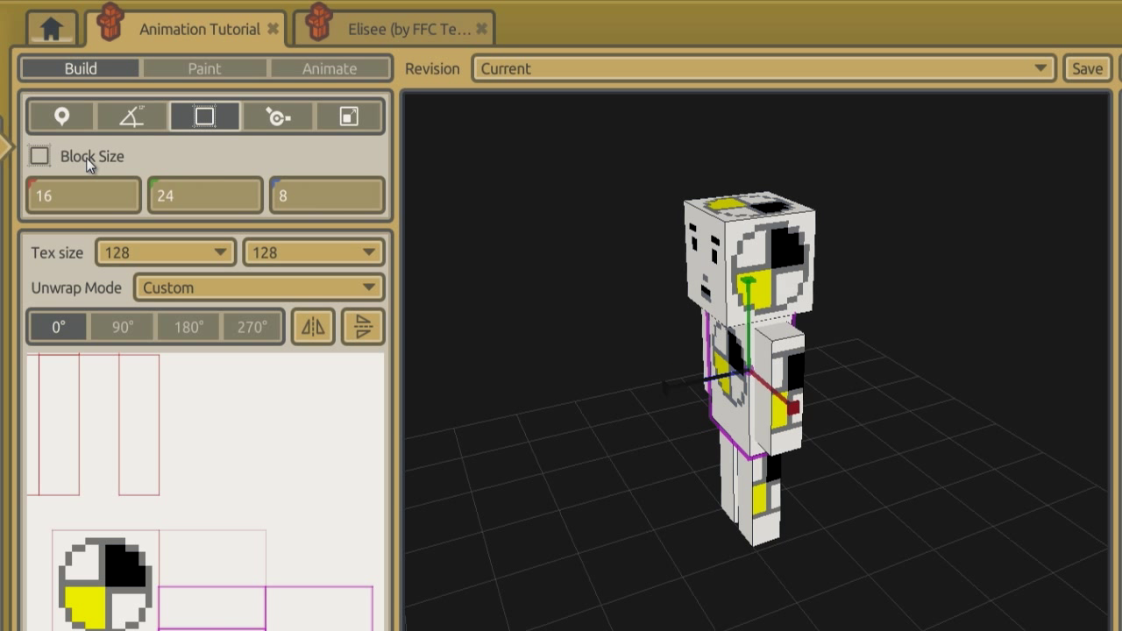
click(277, 119)
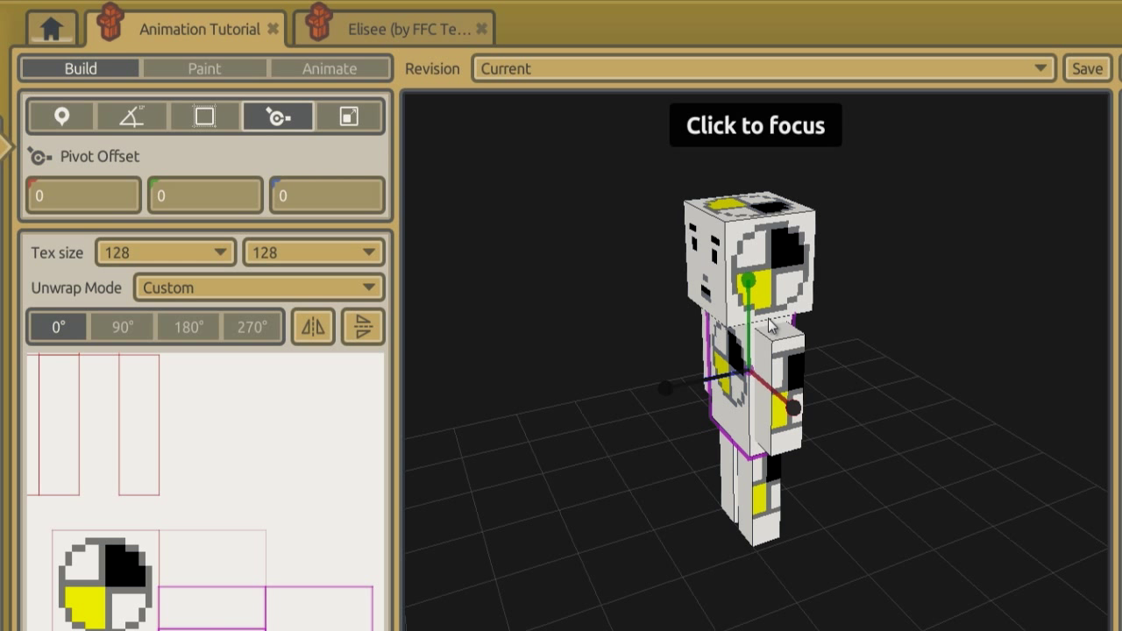
Step: Select the head and examine its pivot offset handles from the front and side
click(852, 358)
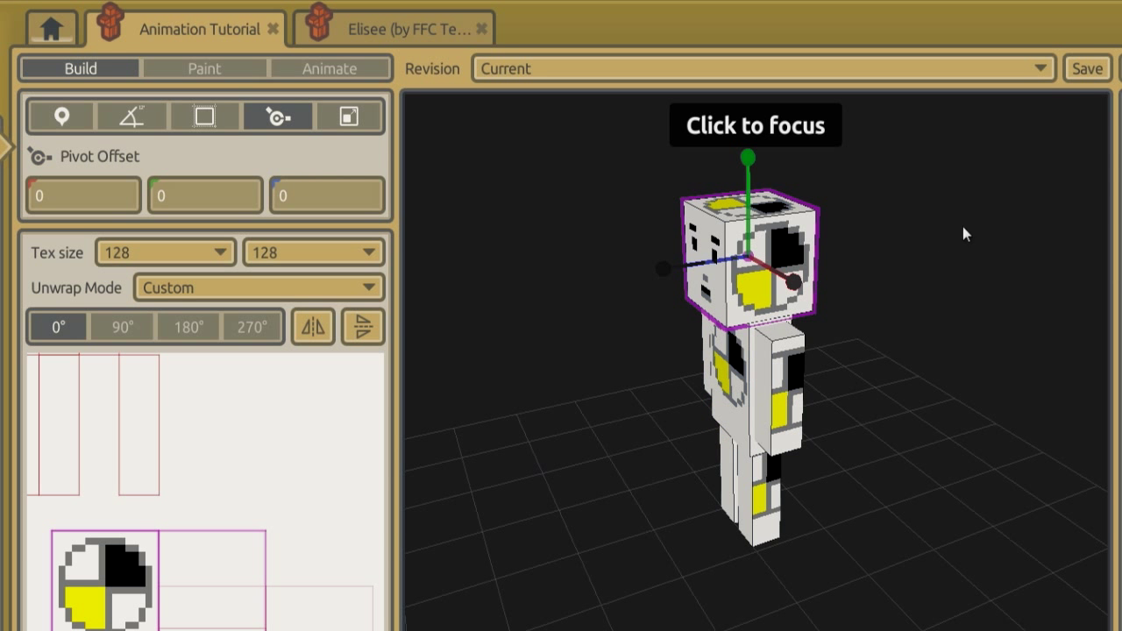
click(867, 335)
middle_drag(867, 334, 558, 456)
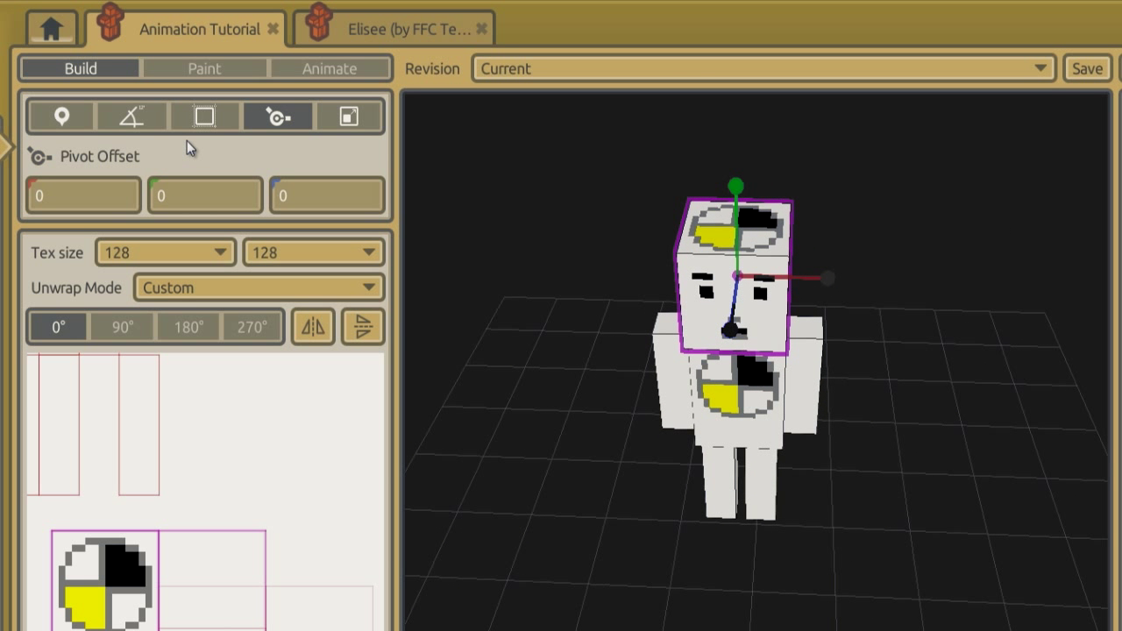
click(61, 116)
click(278, 116)
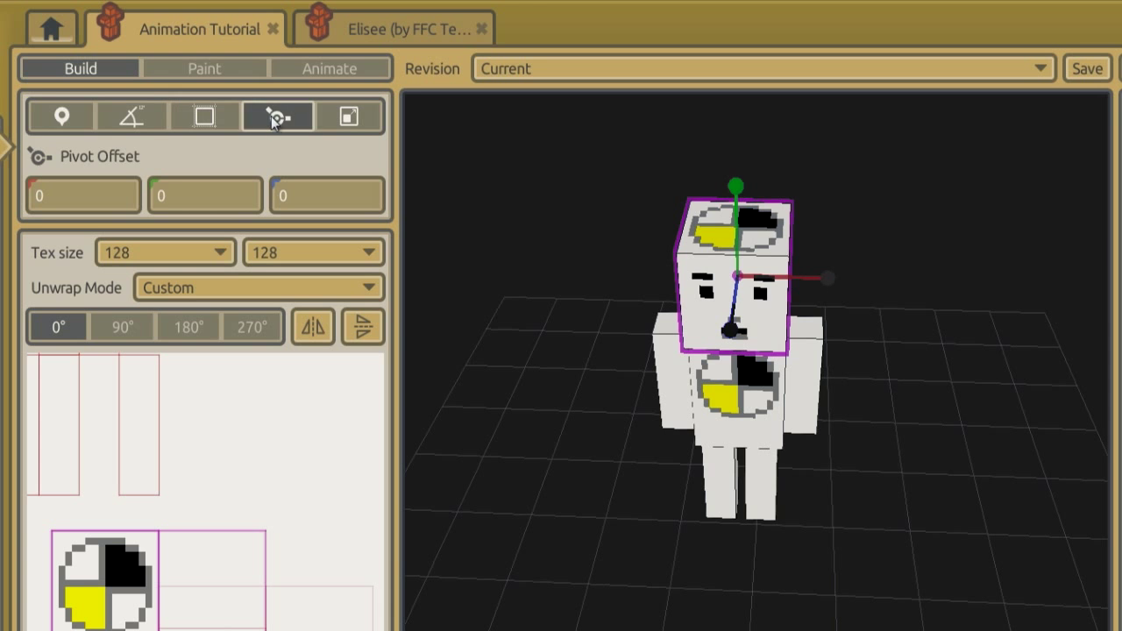
middle_drag(928, 329, 876, 278)
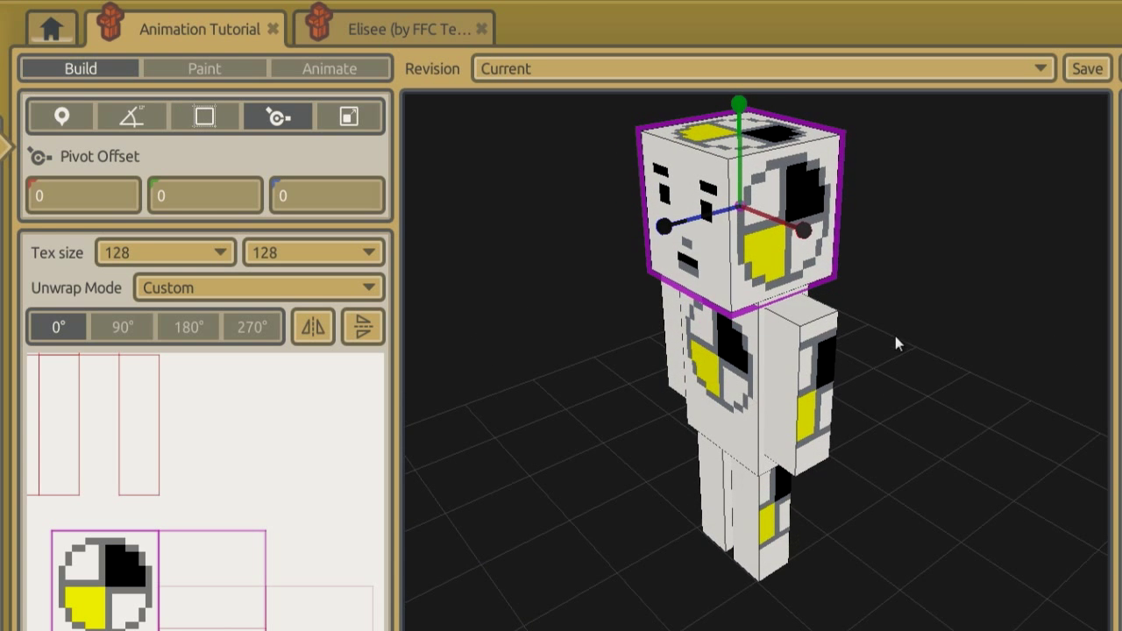
middle_drag(895, 336, 793, 254)
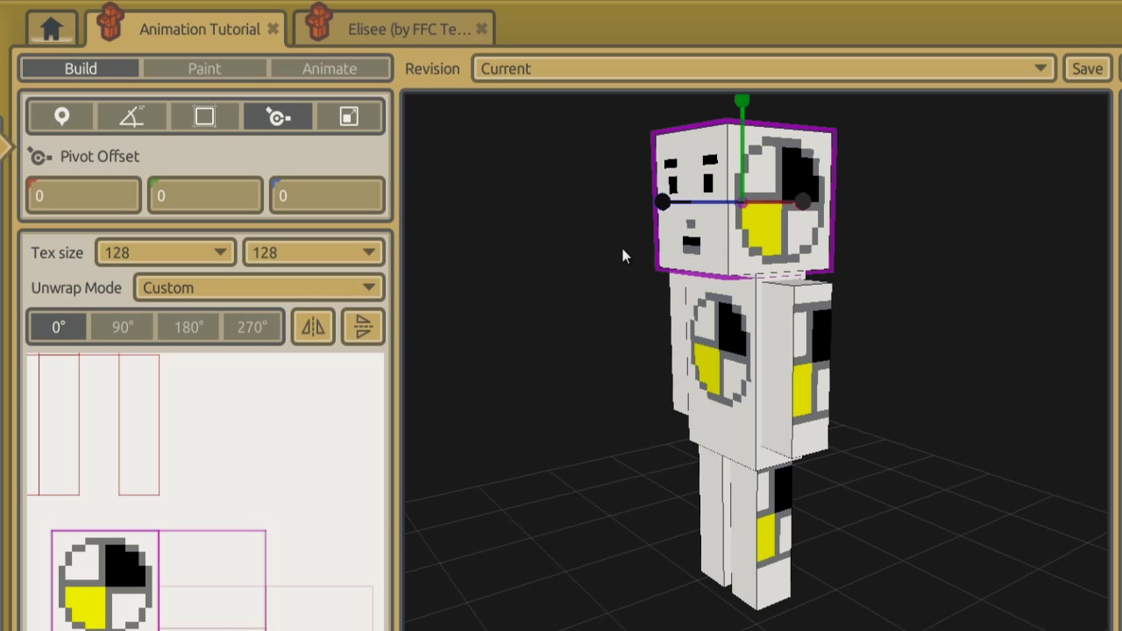
Step: Test-rotate the head slightly about its red axis around its centre pivot, and reset the orientation to 0
click(135, 127)
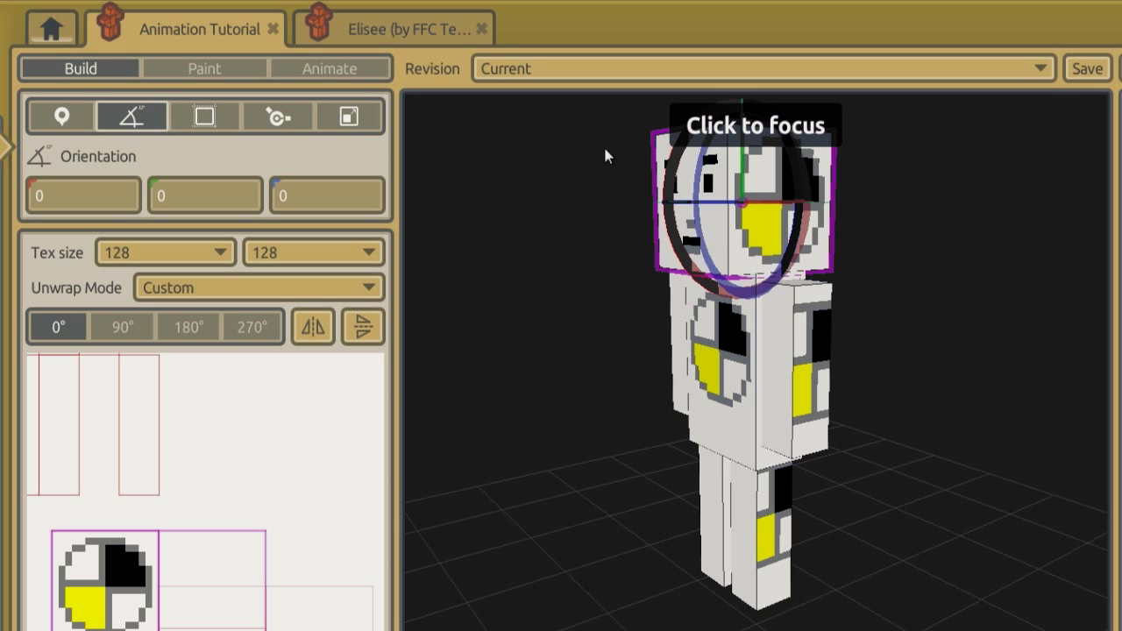
mouse_move(666, 172)
mouse_down()
mouse_move(680, 99)
mouse_move(640, 291)
mouse_move(662, 162)
mouse_move(662, 173)
mouse_up()
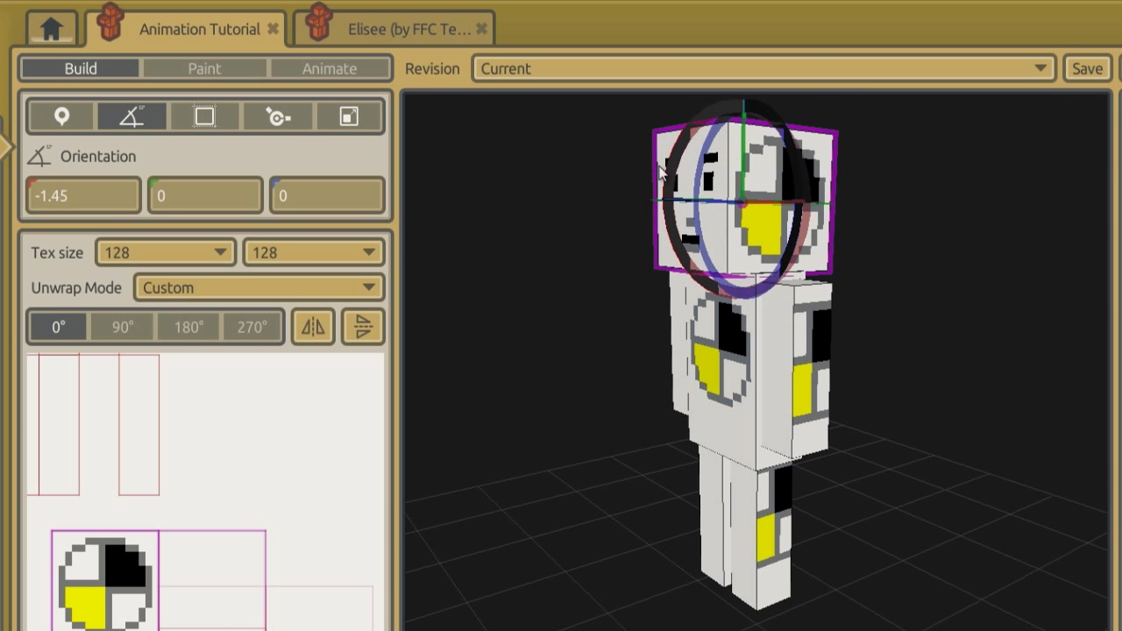
click(52, 195)
click(208, 201)
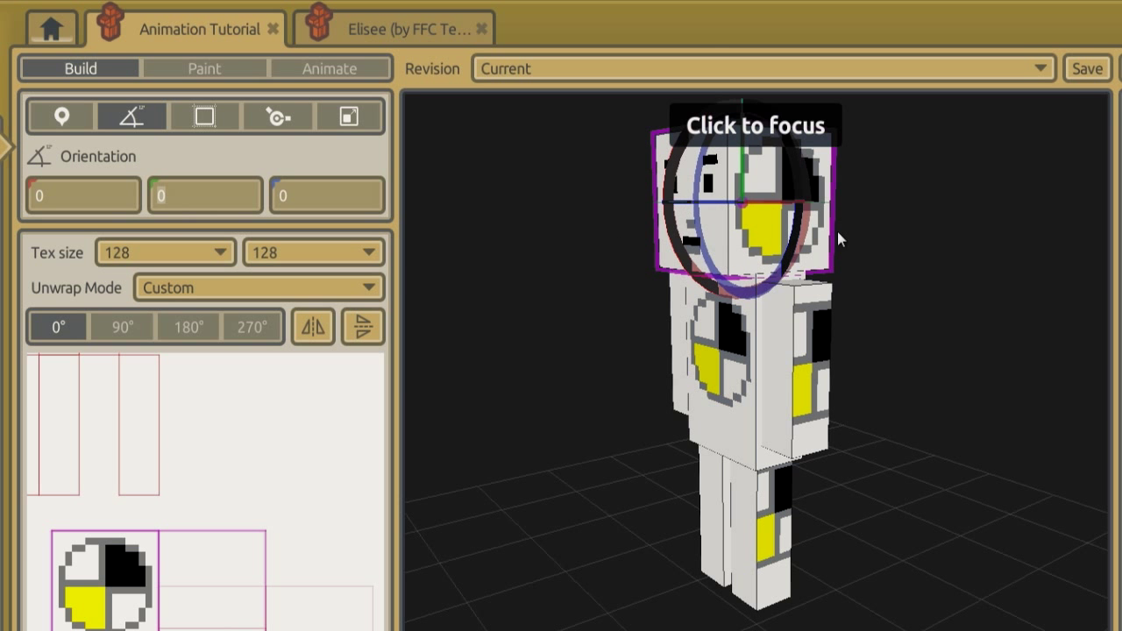
Step: Set the head's pivot offset to 8 along the green axis
middle_drag(837, 231, 701, 178)
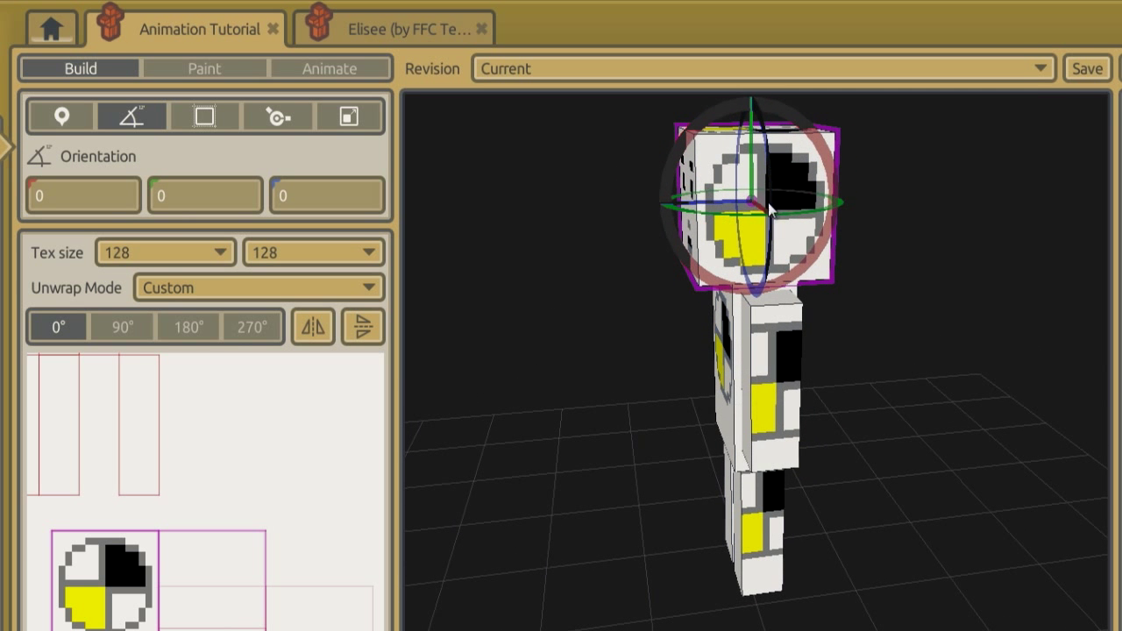
middle_drag(563, 458, 435, 186)
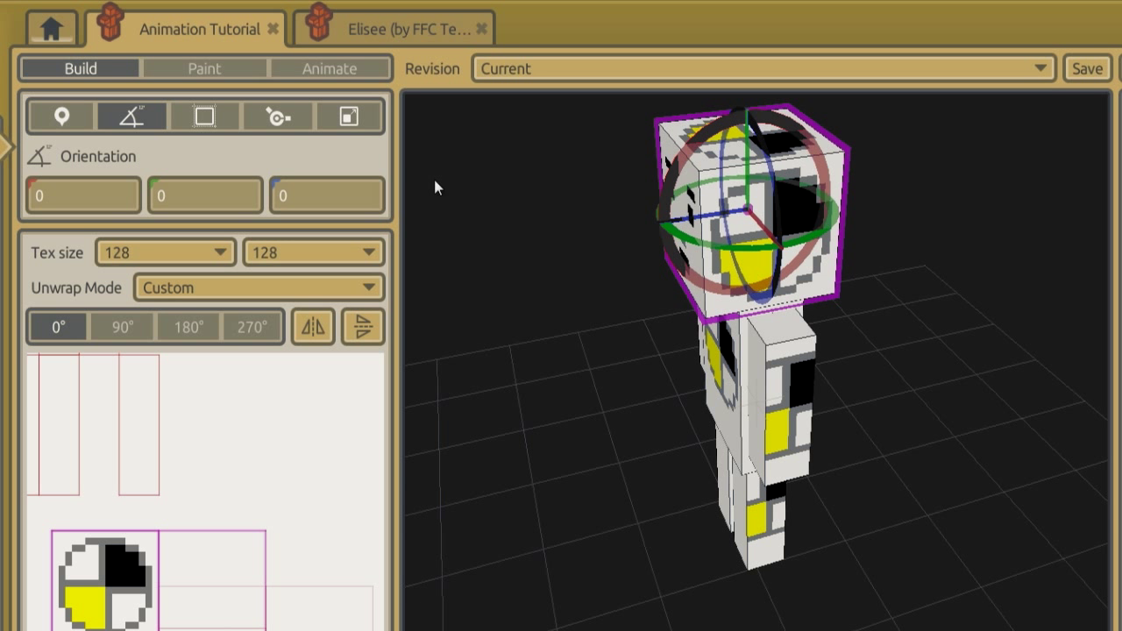
click(245, 120)
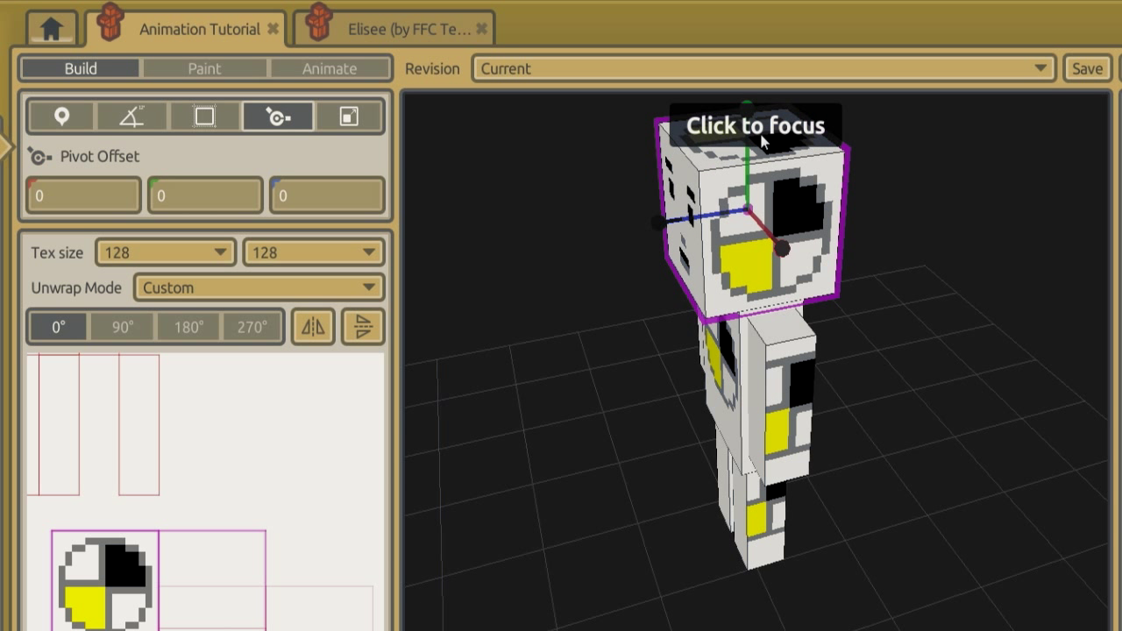
middle_drag(763, 142, 797, 156)
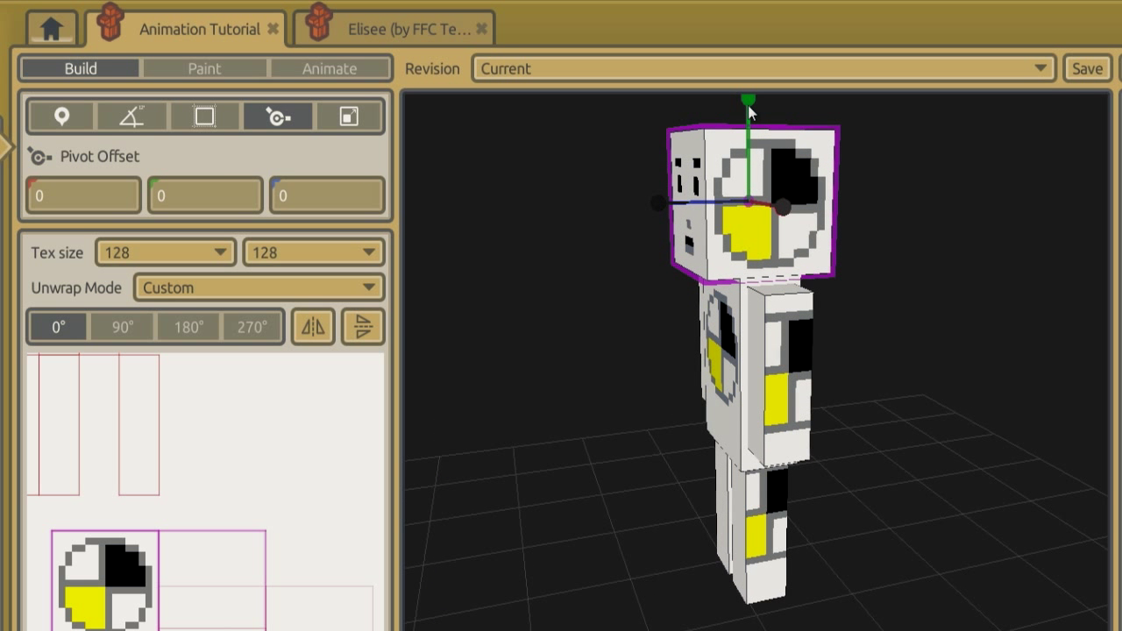
drag(748, 106, 726, 18)
mouse_move(561, 455)
right_down()
mouse_move(605, 227)
mouse_move(658, 325)
mouse_move(563, 463)
mouse_move(917, 320)
mouse_move(561, 463)
mouse_move(949, 321)
mouse_move(563, 462)
mouse_move(955, 341)
mouse_move(558, 459)
right_up()
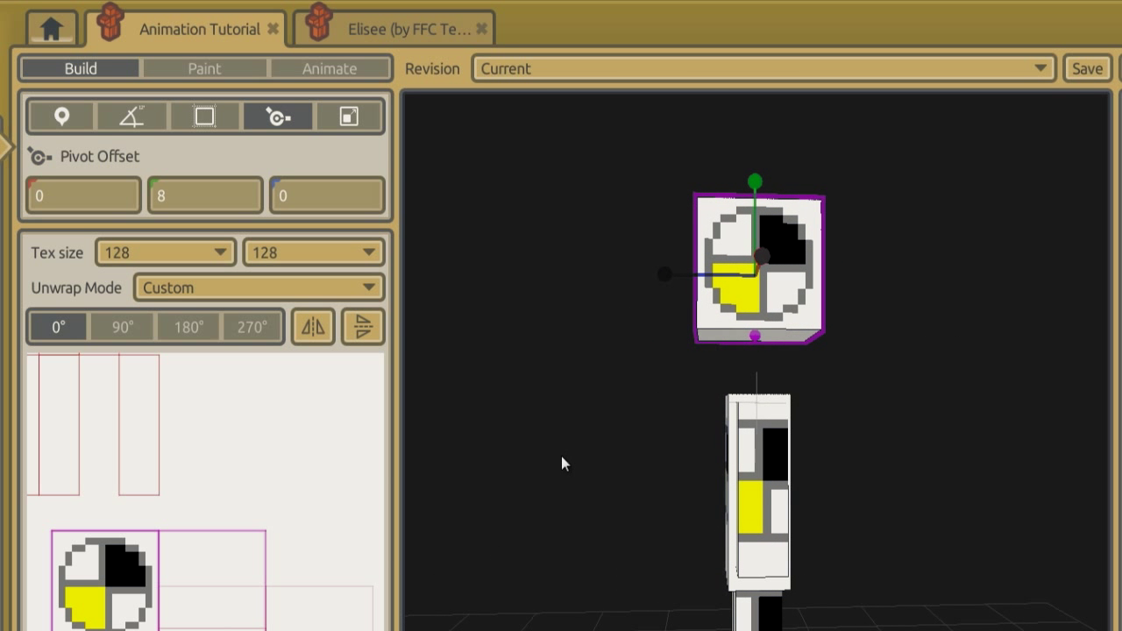
Step: Lower the head along the green axis to position 12 so that it rests on the body
scroll(858, 341, up, 3)
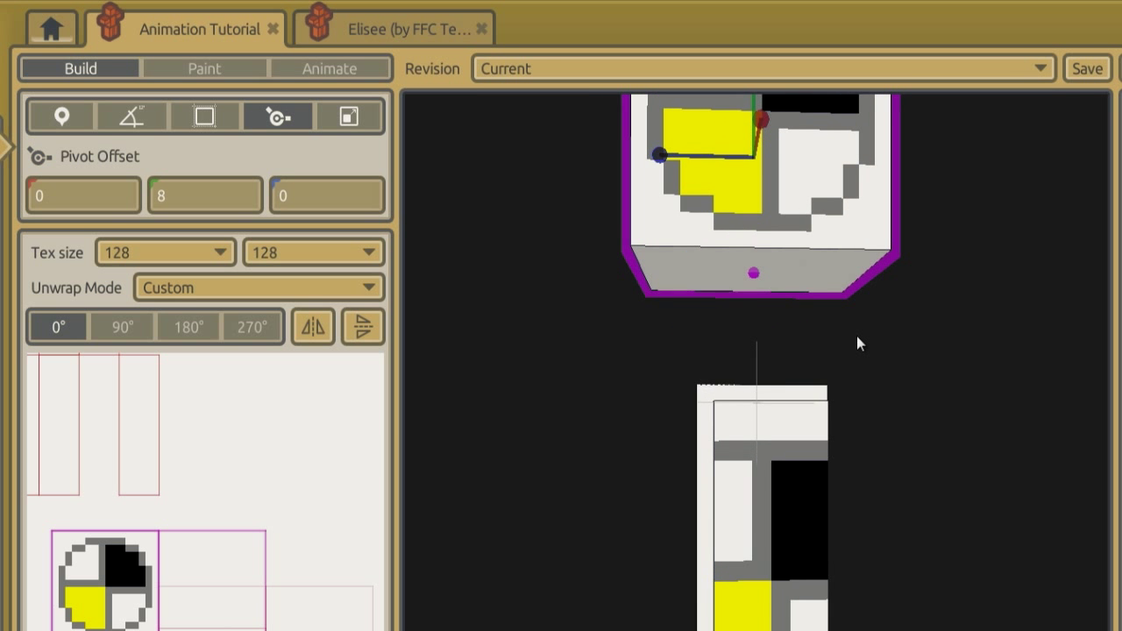
scroll(858, 341, down, 1)
scroll(856, 336, down, 2)
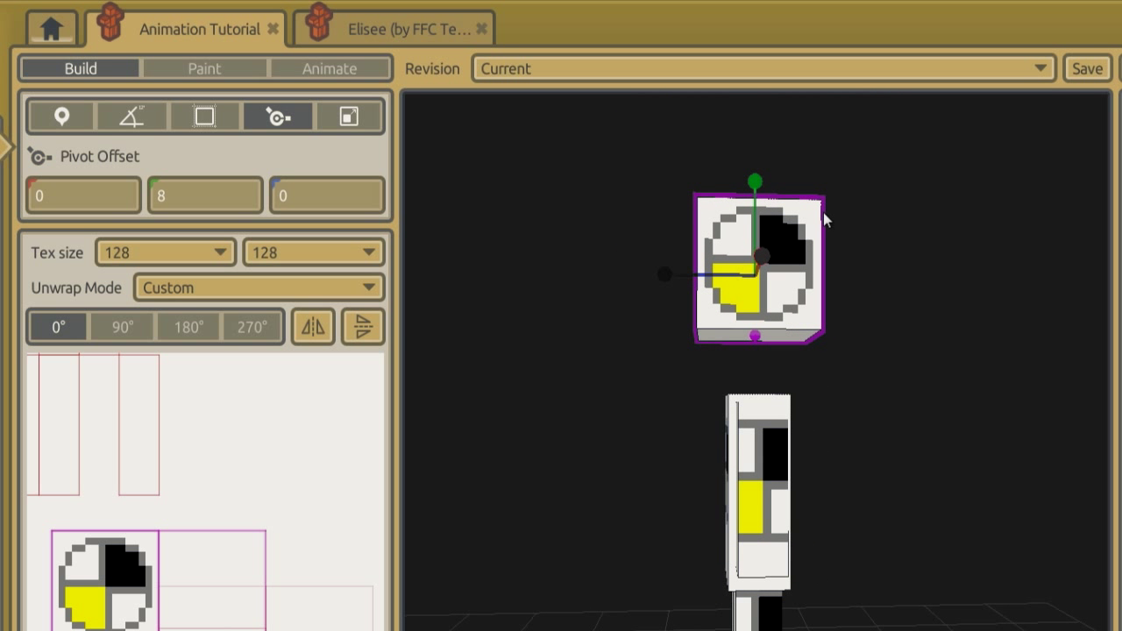
right_drag(561, 458, 728, 158)
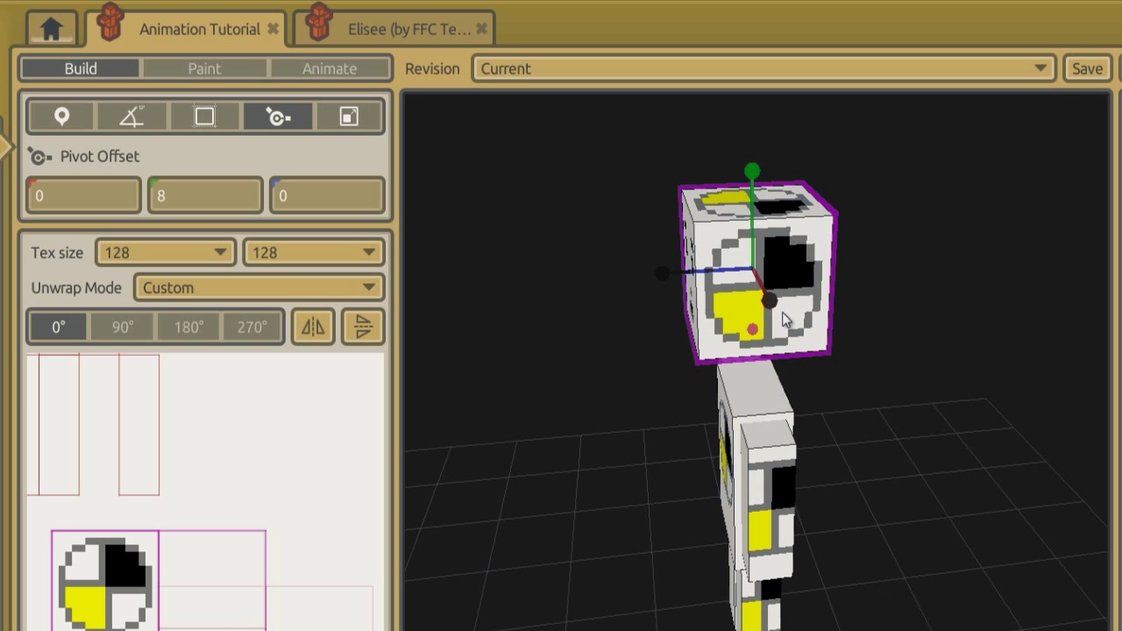
right_drag(925, 313, 803, 327)
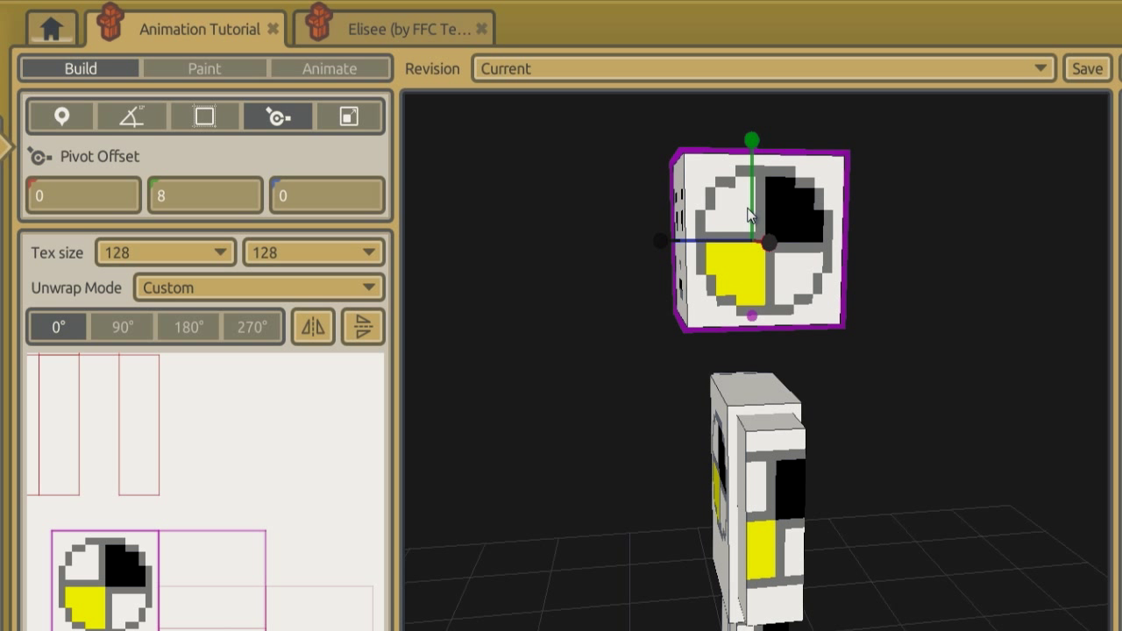
right_drag(812, 368, 562, 457)
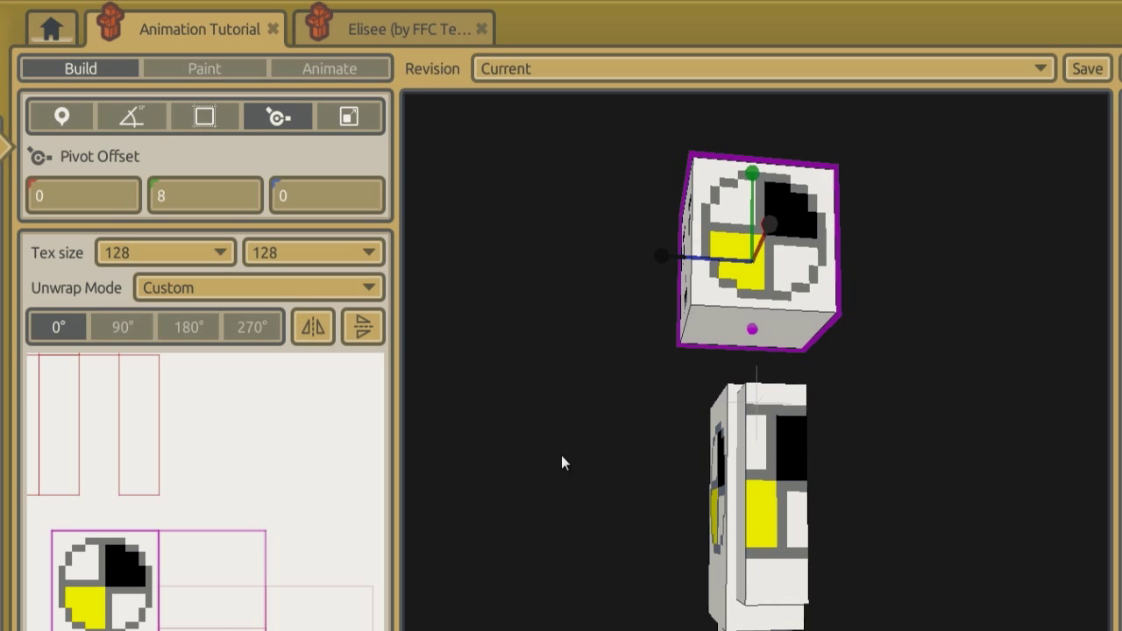
click(44, 128)
right_drag(1085, 267, 946, 209)
drag(745, 241, 747, 309)
right_drag(747, 309, 563, 454)
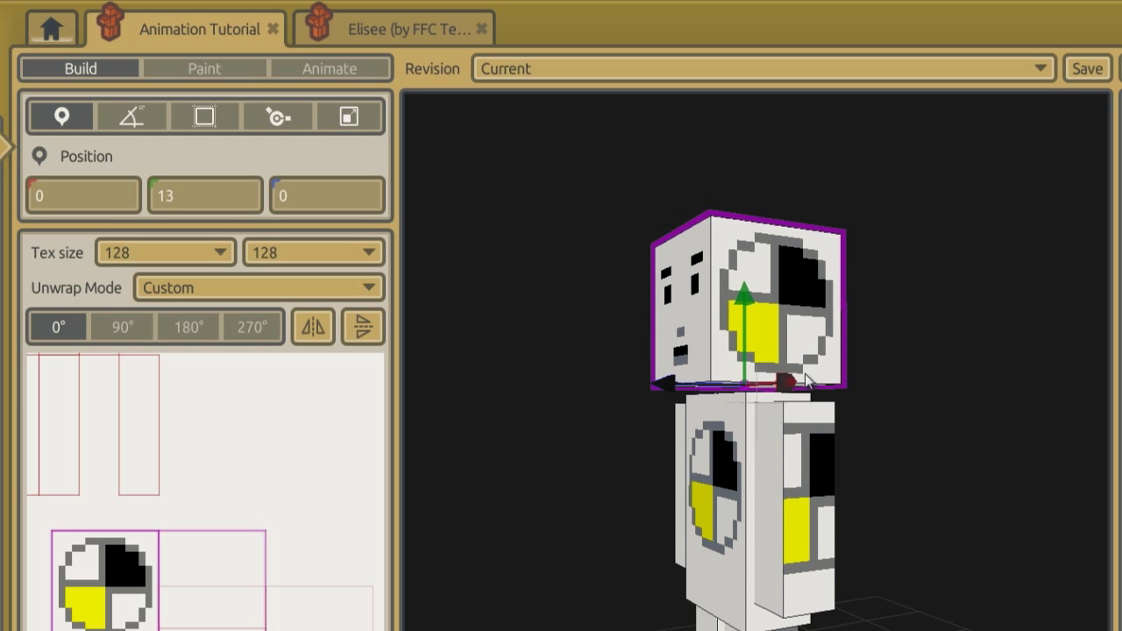
mouse_move(752, 293)
mouse_down()
mouse_move(744, 311)
mouse_move(743, 298)
mouse_up()
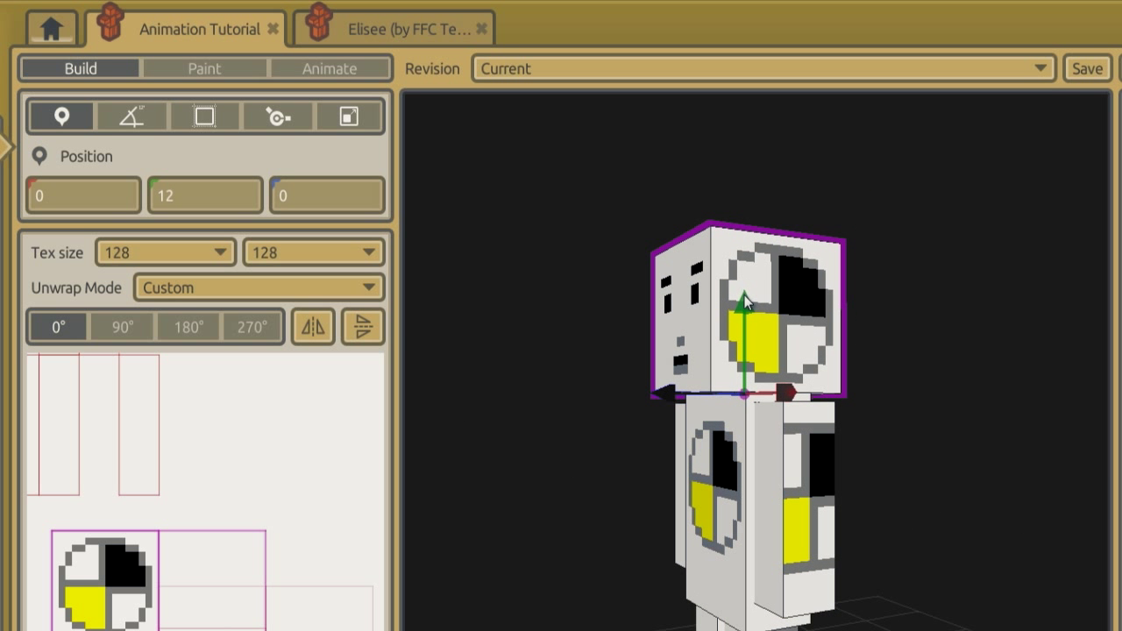
Step: Tilt the head about its red axis to test the neck pivot, and reset the orientation to 0
click(143, 115)
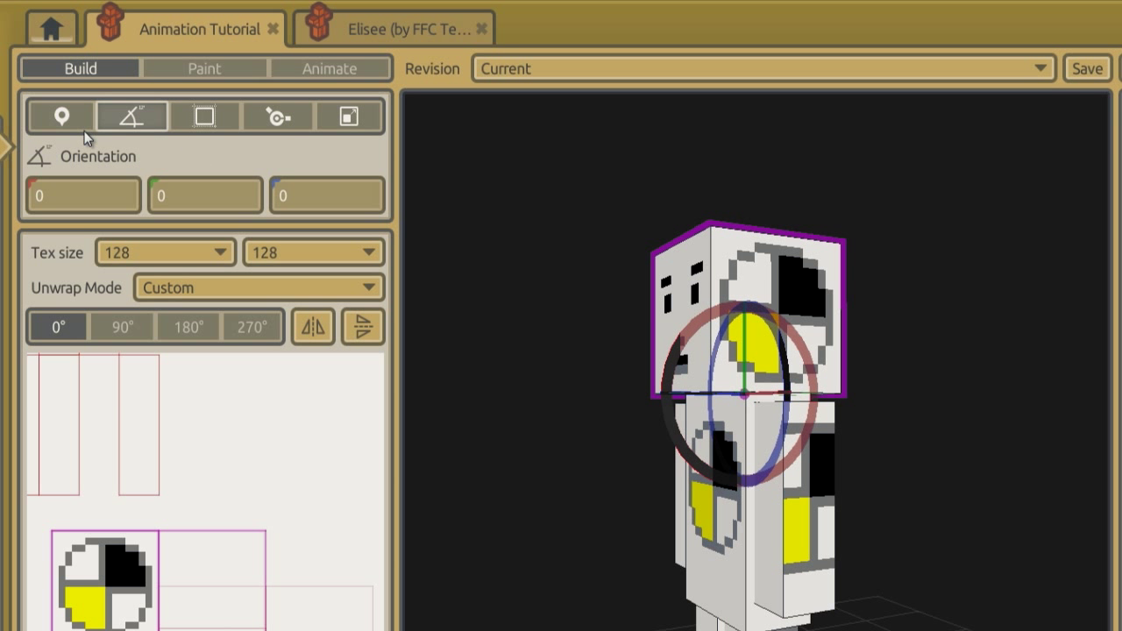
drag(692, 351, 655, 348)
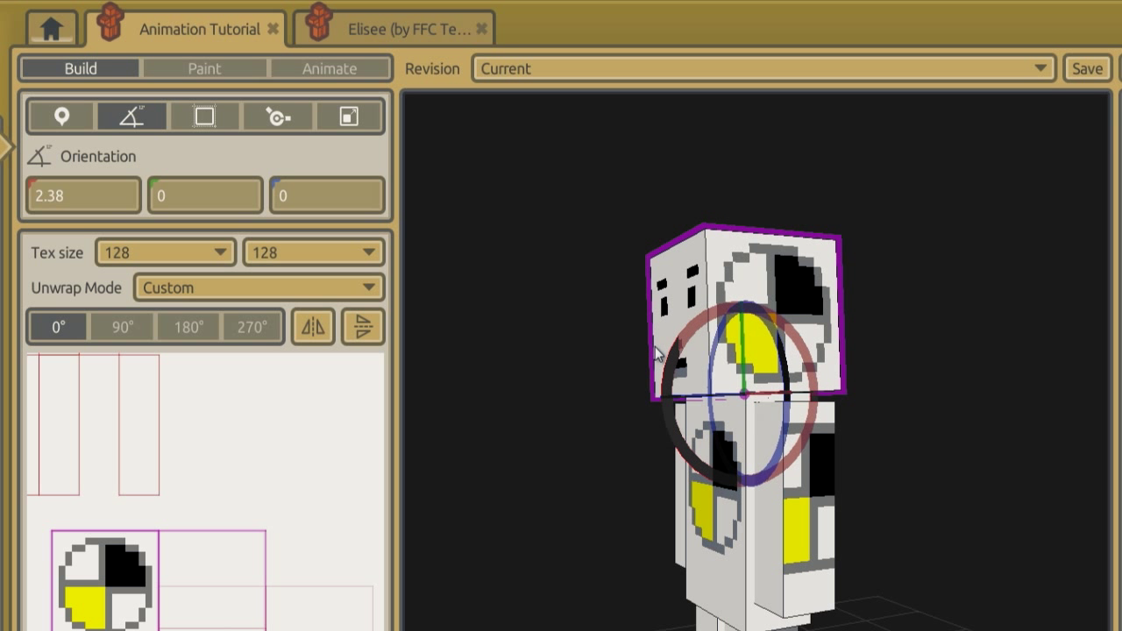
drag(104, 200, 31, 201)
key(Tab)
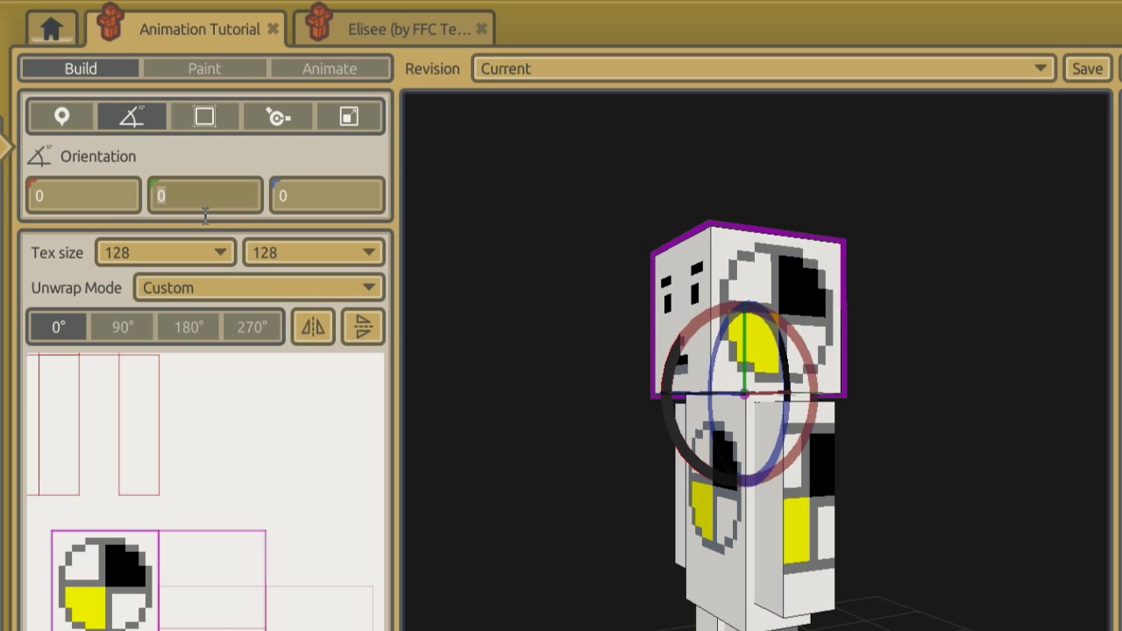
Step: Select the arm on the body's positive red-axis side and set its pivot offset to 3 along that axis
middle_drag(562, 455, 562, 455)
click(767, 521)
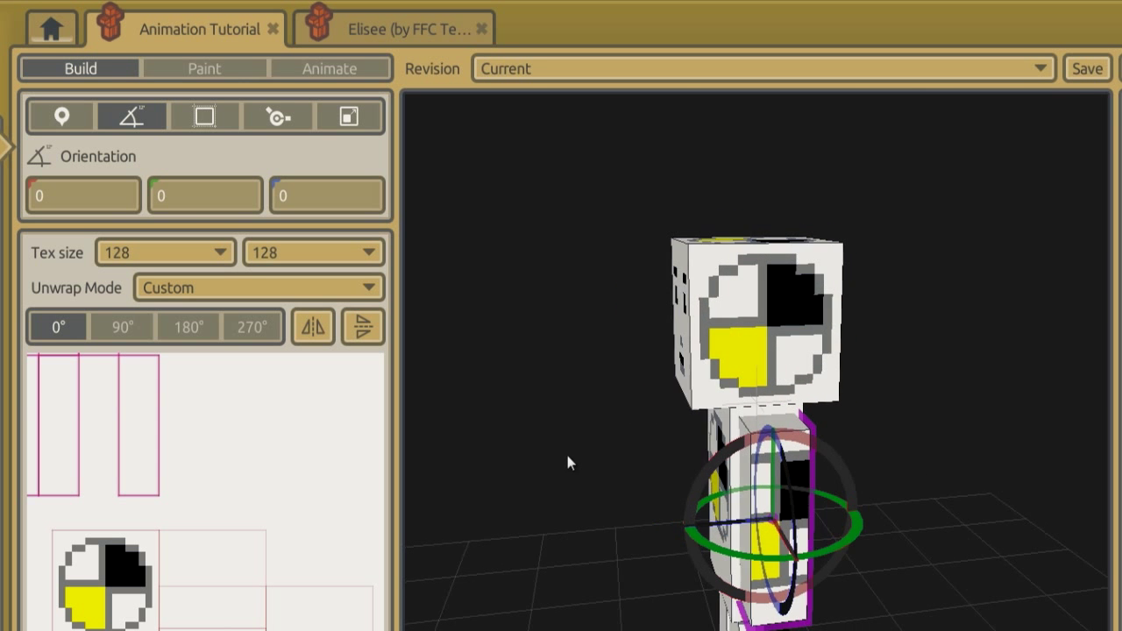
drag(569, 461, 804, 496)
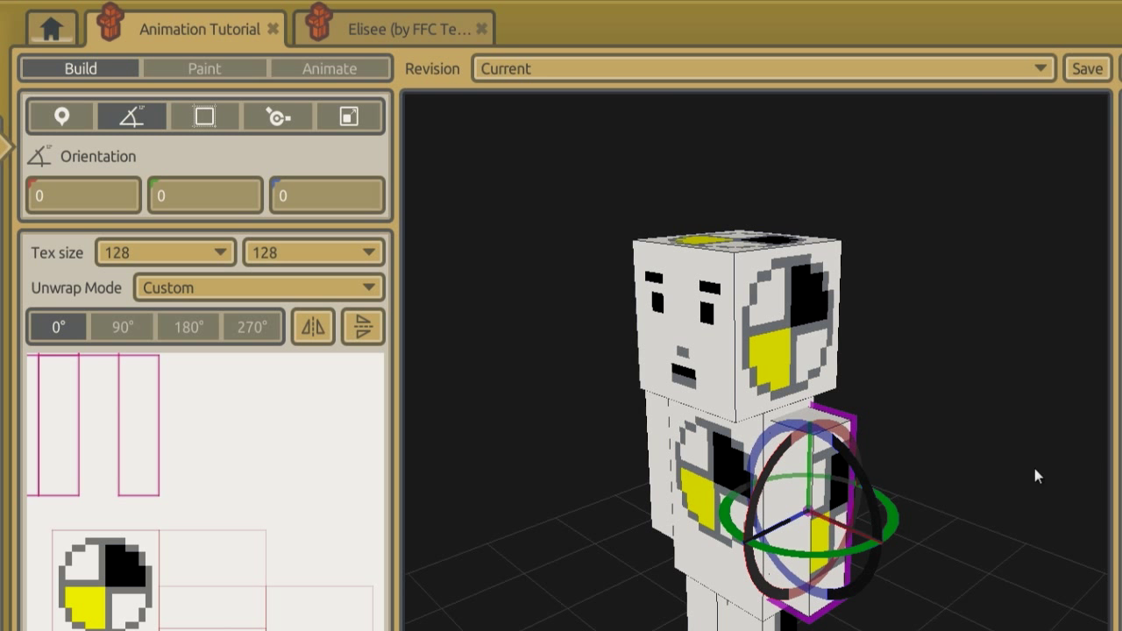
drag(1034, 476, 564, 461)
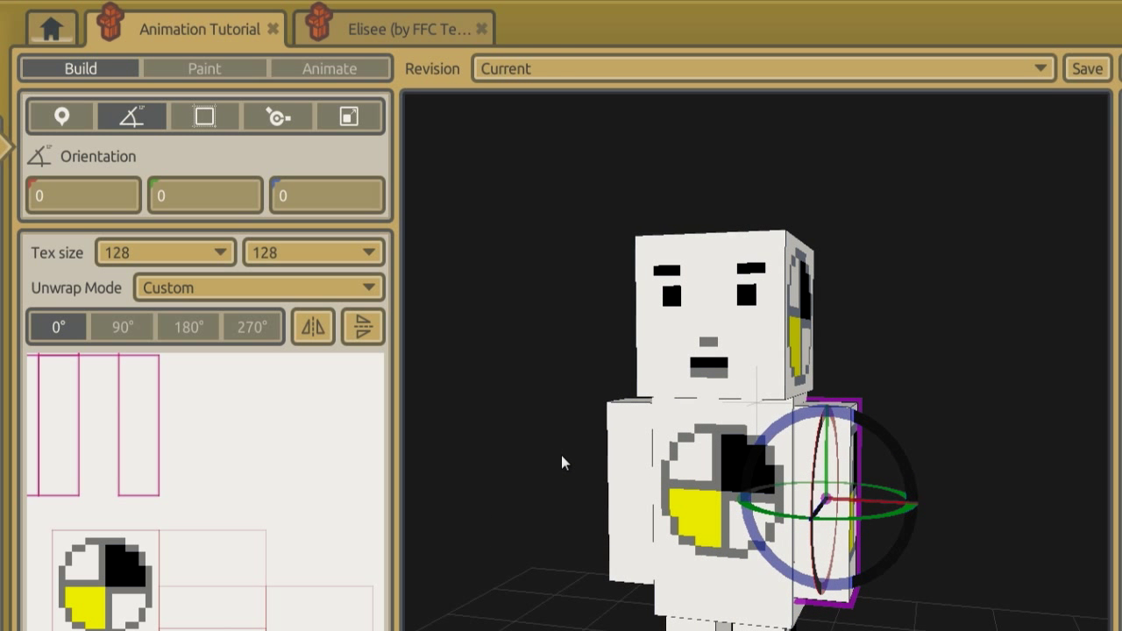
click(287, 123)
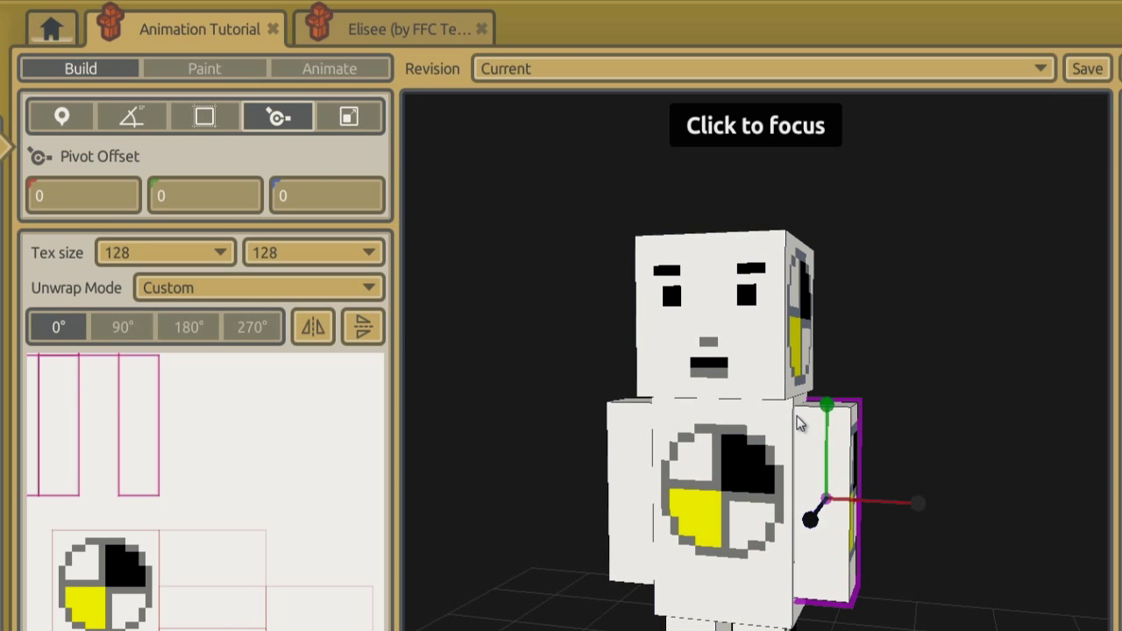
drag(923, 509, 948, 494)
Step: Examine the offset arm's pivot point and its gap to the body from several angles and distances
middle_drag(561, 455, 560, 455)
middle_drag(949, 452, 561, 455)
scroll(826, 489, up, 5)
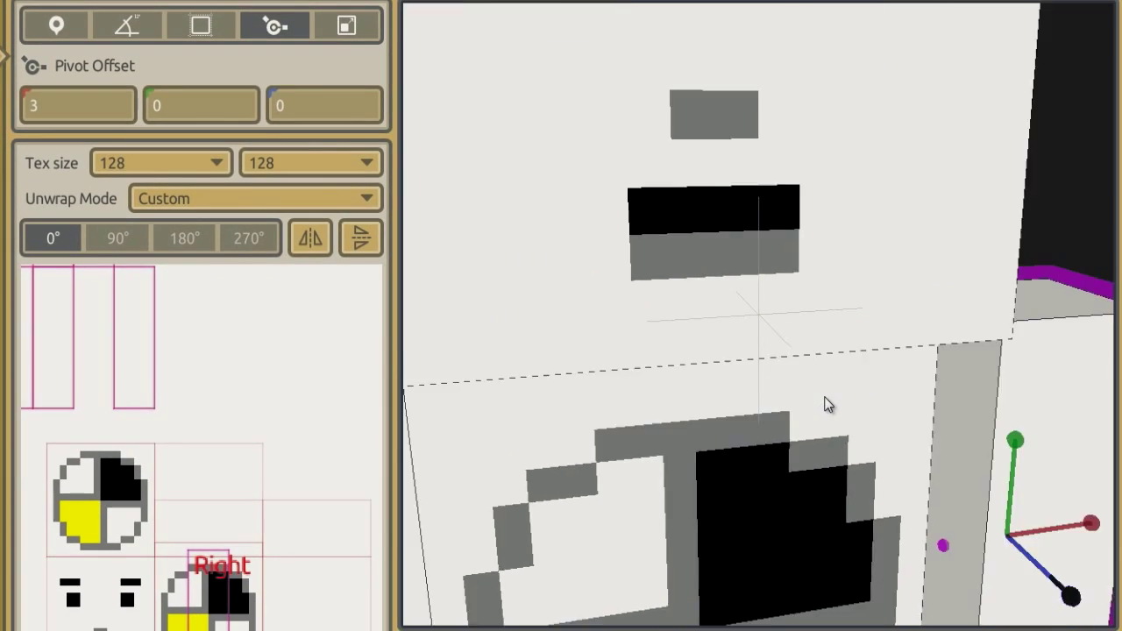
scroll(826, 491, down, 3)
ctrl+scroll(856, 443, up, 3)
ctrl+scroll(857, 448, down, 5)
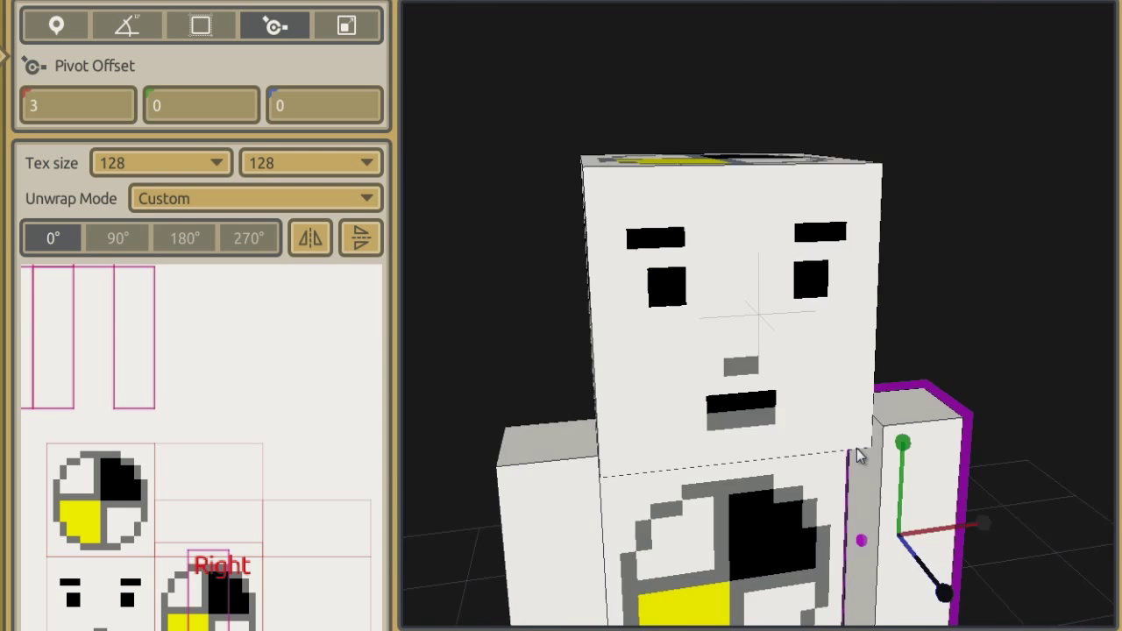
shift+scroll(746, 401, down, 3)
scroll(746, 402, up, 2)
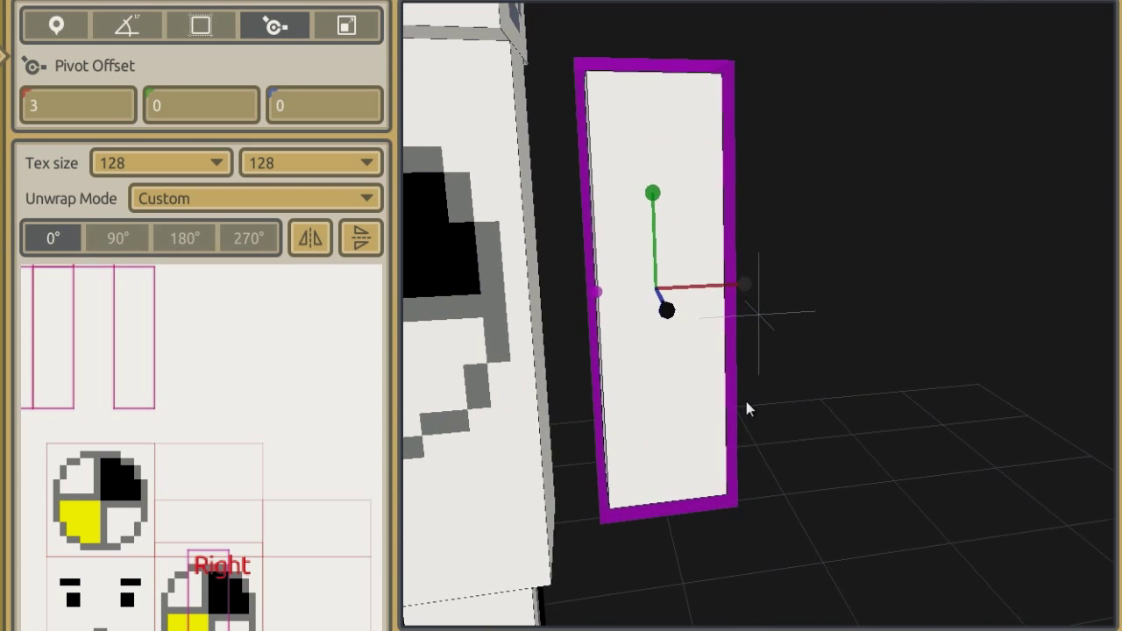
shift+scroll(746, 402, up, 3)
scroll(745, 402, up, 4)
shift+scroll(745, 401, down, 1)
shift+scroll(745, 402, down, 3)
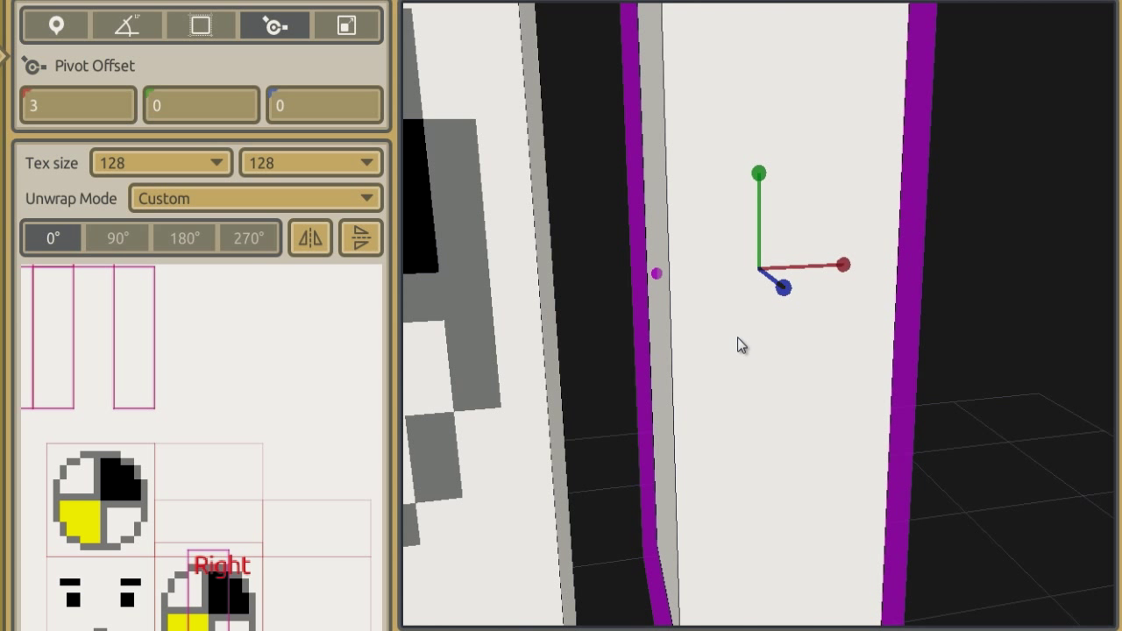
scroll(737, 338, down, 4)
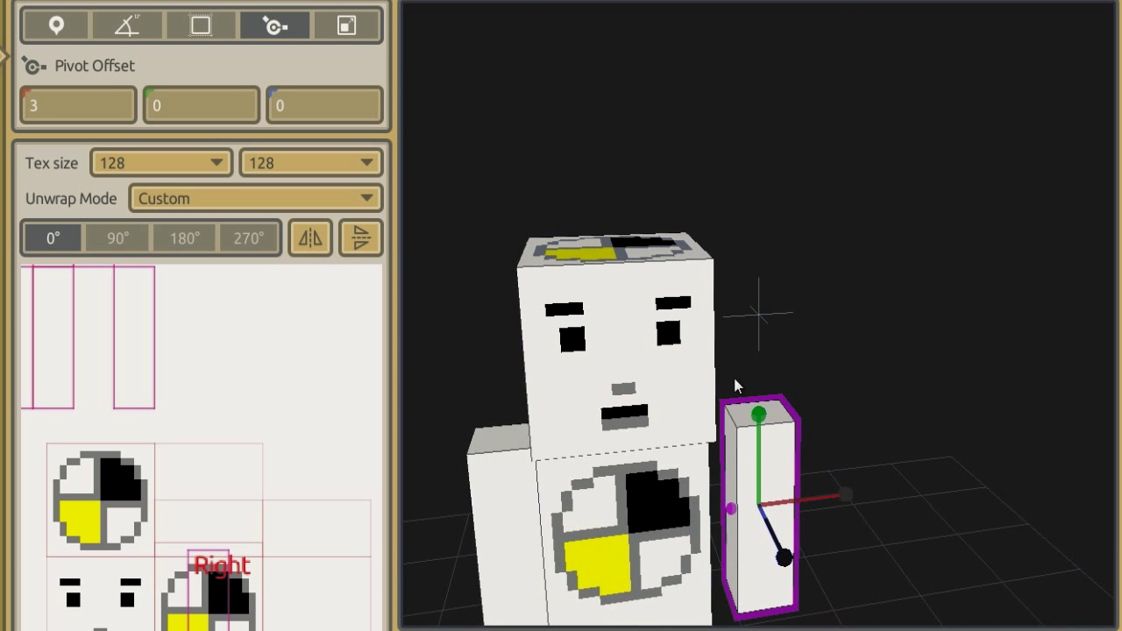
Step: Set the selected arm's pivot offset to -8 along the green axis, so the pivot sits near the shoulder
drag(758, 408, 756, 470)
middle_drag(561, 366, 559, 368)
scroll(560, 368, down, 2)
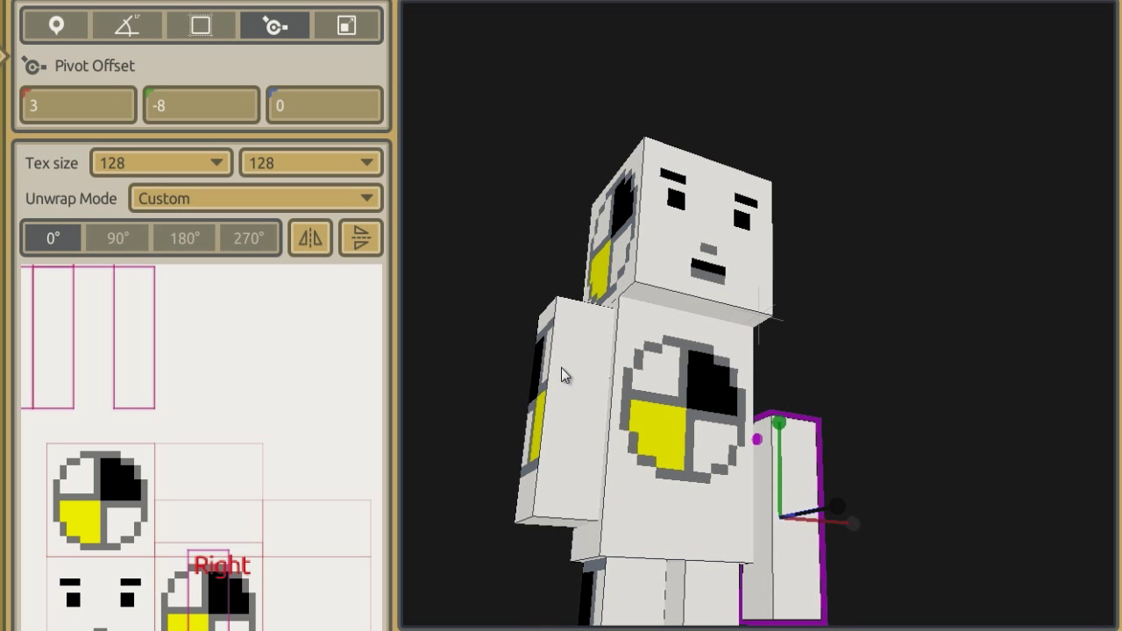
middle_drag(561, 367, 559, 367)
Step: Move the arm against the body at shoulder height, to position 8 on the red axis and 8 on the green axis
click(126, 26)
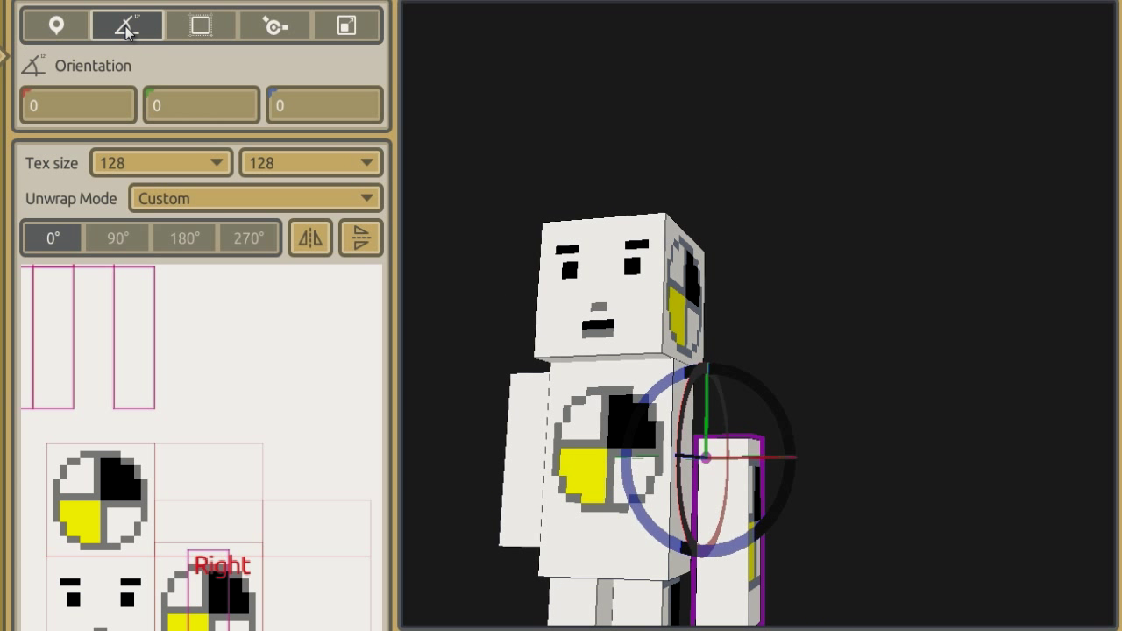
click(56, 31)
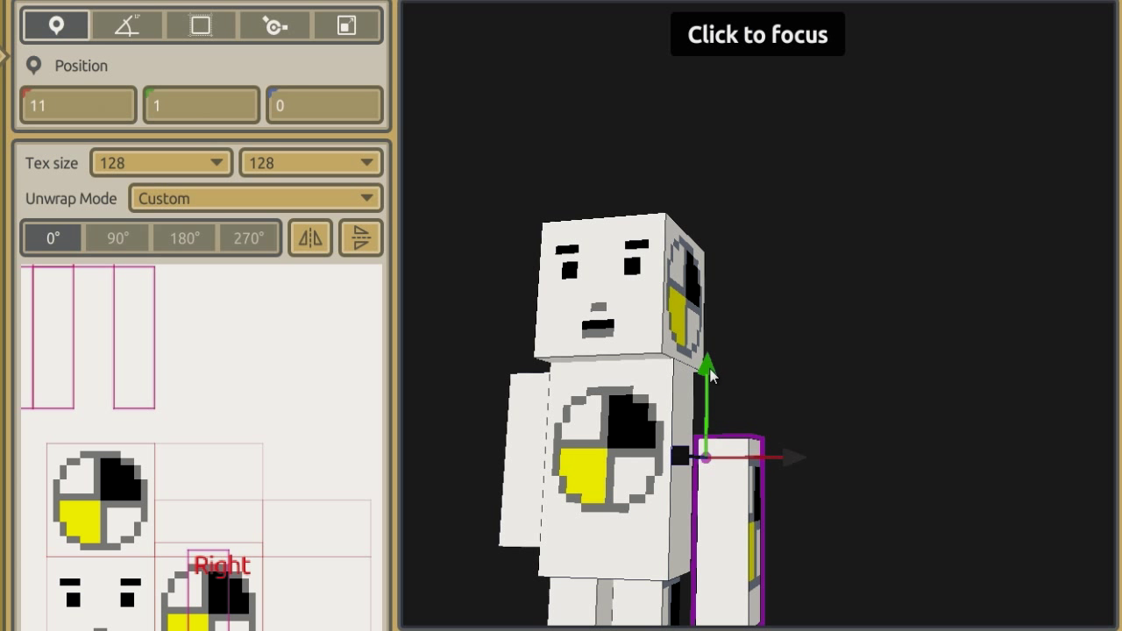
drag(710, 375, 695, 313)
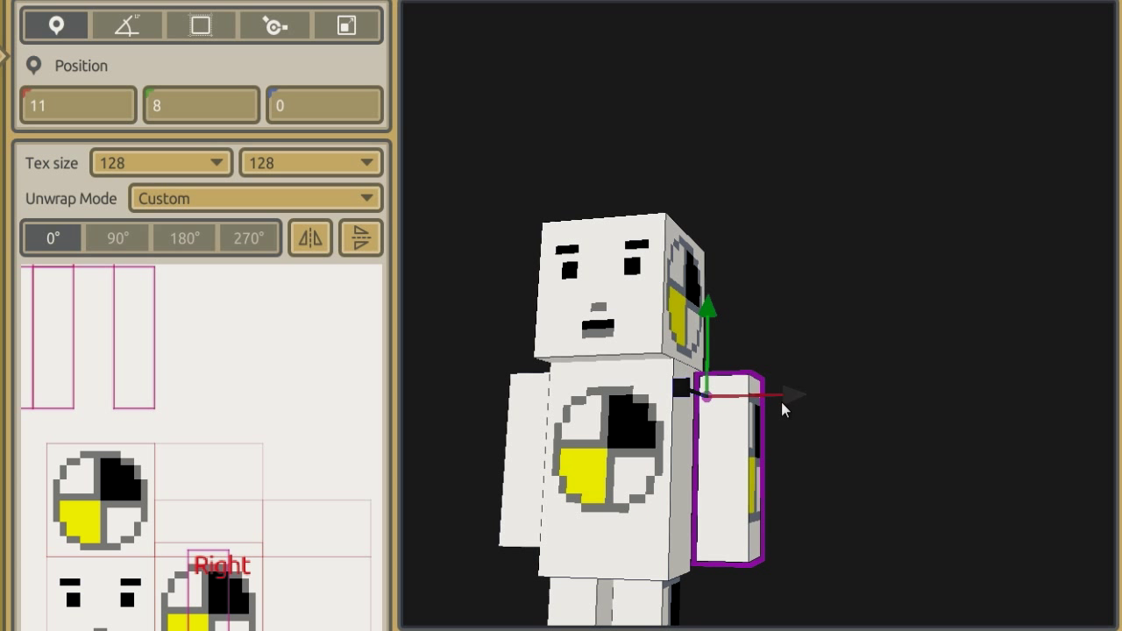
drag(783, 409, 772, 395)
middle_drag(561, 375, 605, 376)
drag(802, 411, 796, 408)
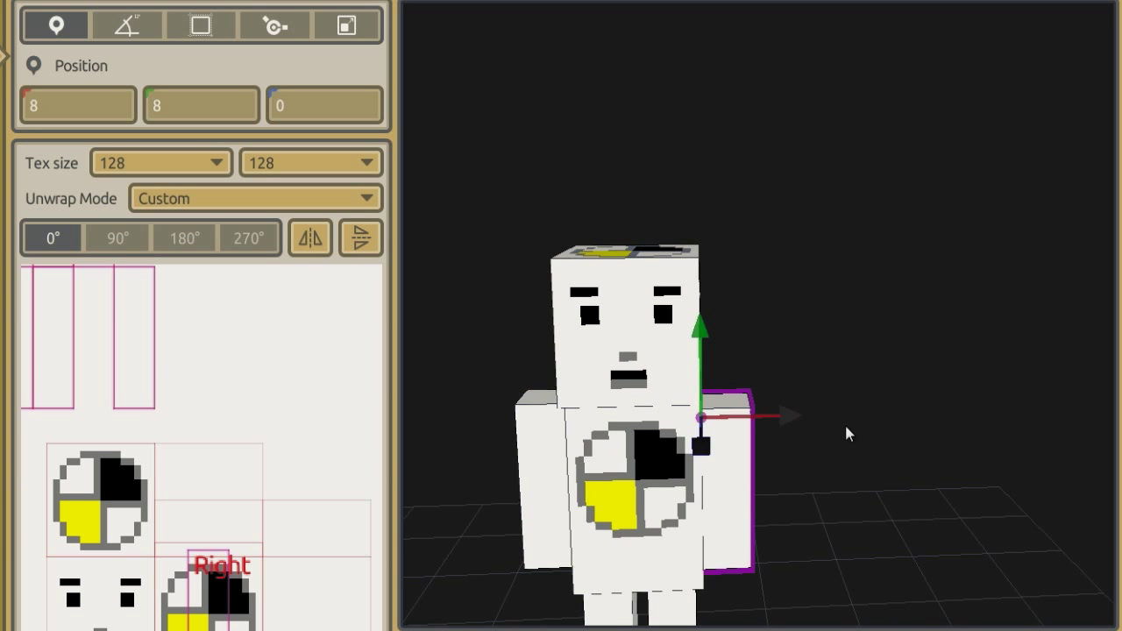
middle_drag(845, 422, 789, 423)
Step: Swing the repositioned arm forward about its red axis to about -68.62 to test the shoulder pivot
click(127, 27)
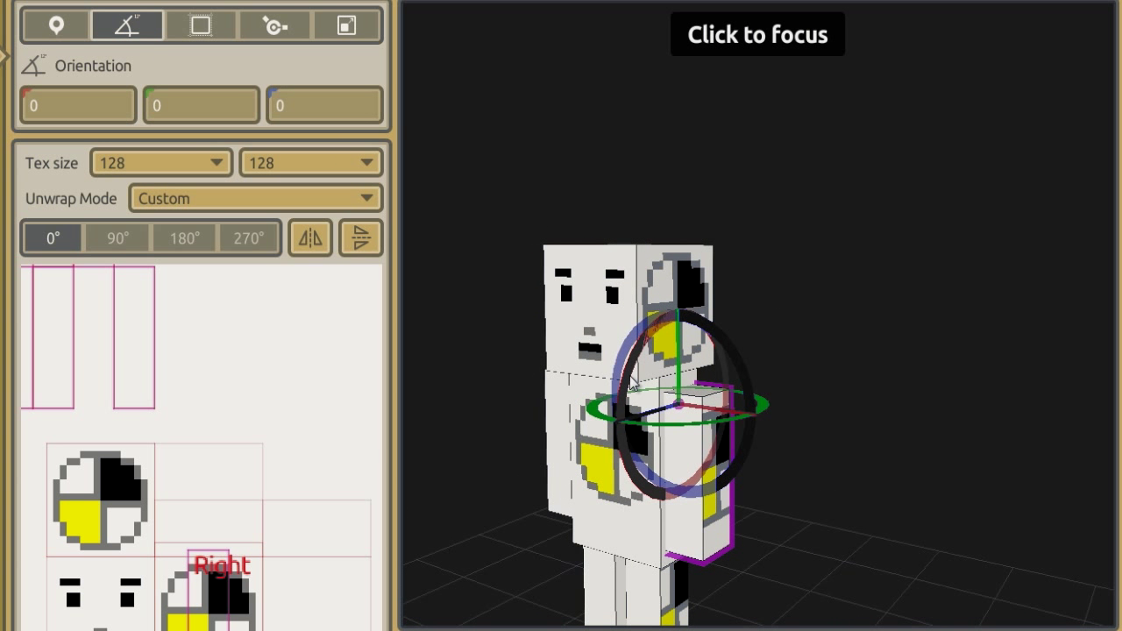
drag(631, 379, 684, 303)
middle_drag(562, 368, 479, 330)
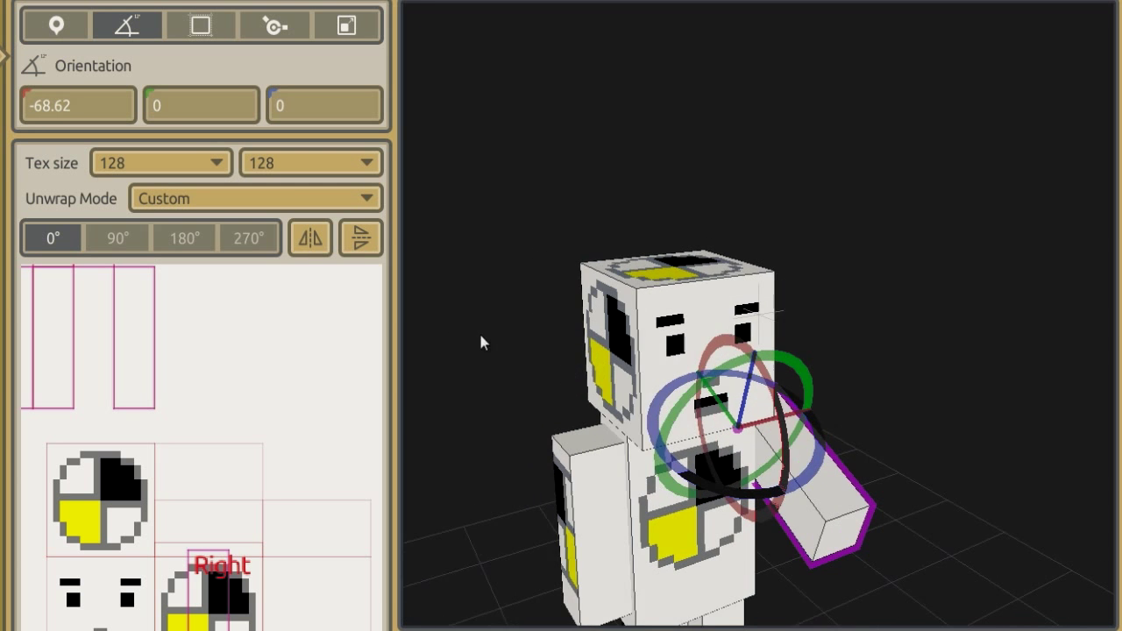
Step: Rotate the opposite arm about its red axis to test its centred pivot, and reset its orientation to 0
click(596, 525)
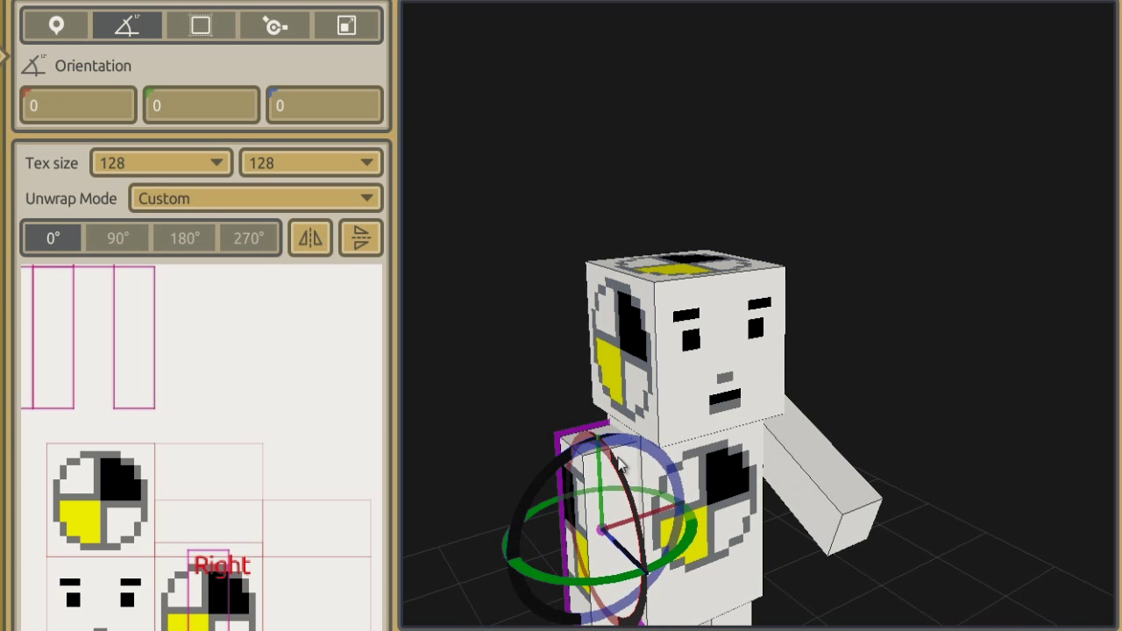
drag(594, 525, 633, 501)
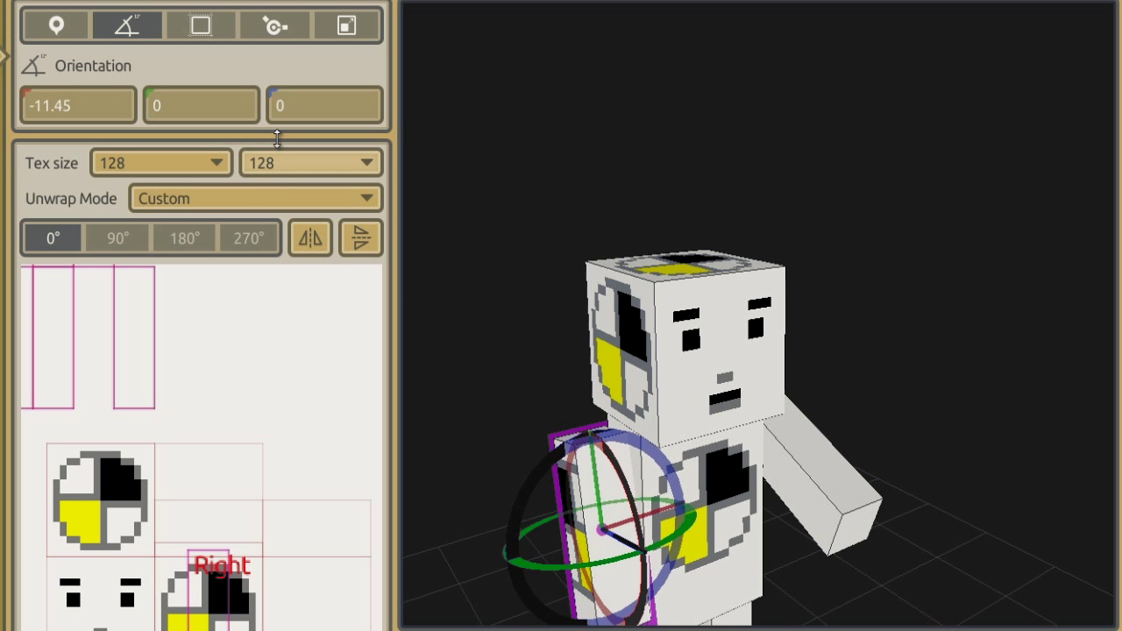
drag(105, 116, 16, 120)
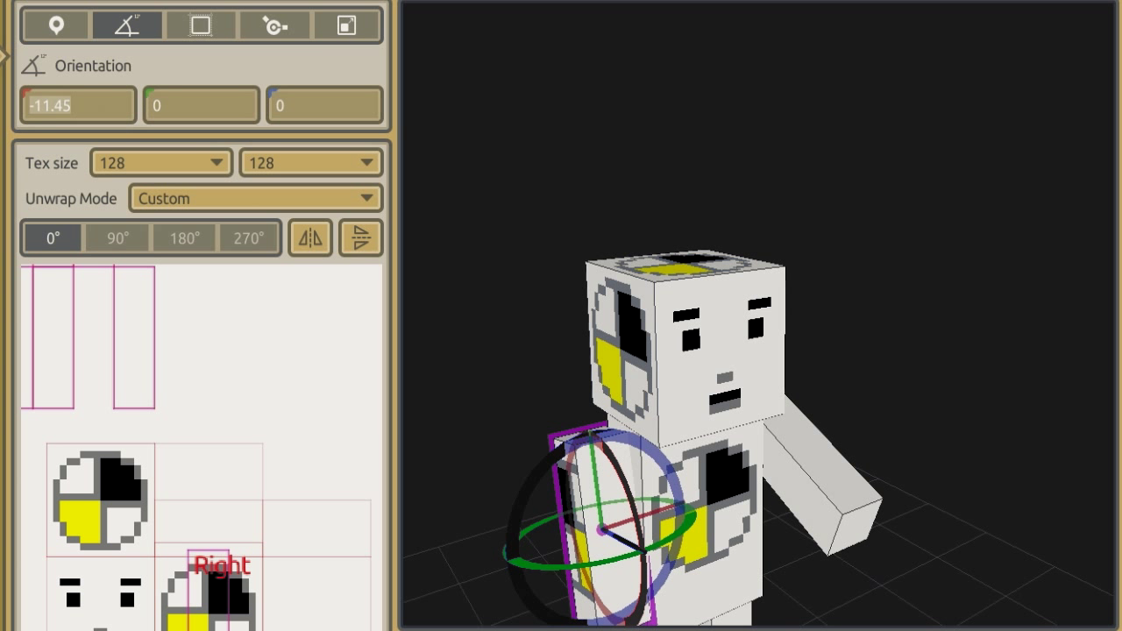
text(0)
key(Tab)
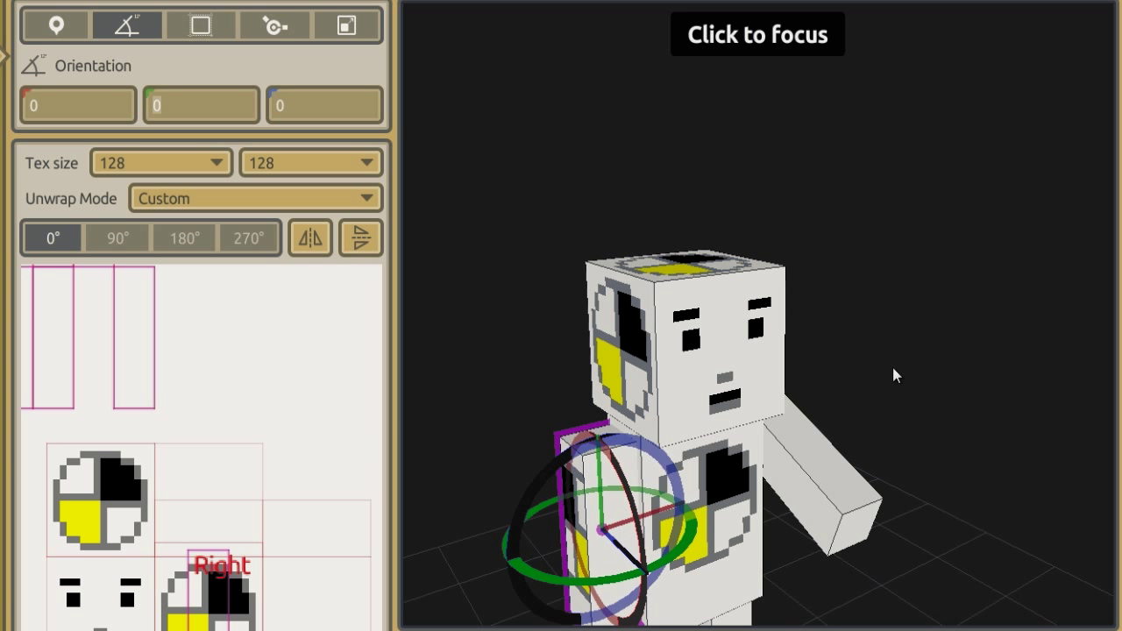
Step: Select the raised arm again and reset its red-axis orientation to 0
middle_drag(892, 367, 526, 395)
click(674, 454)
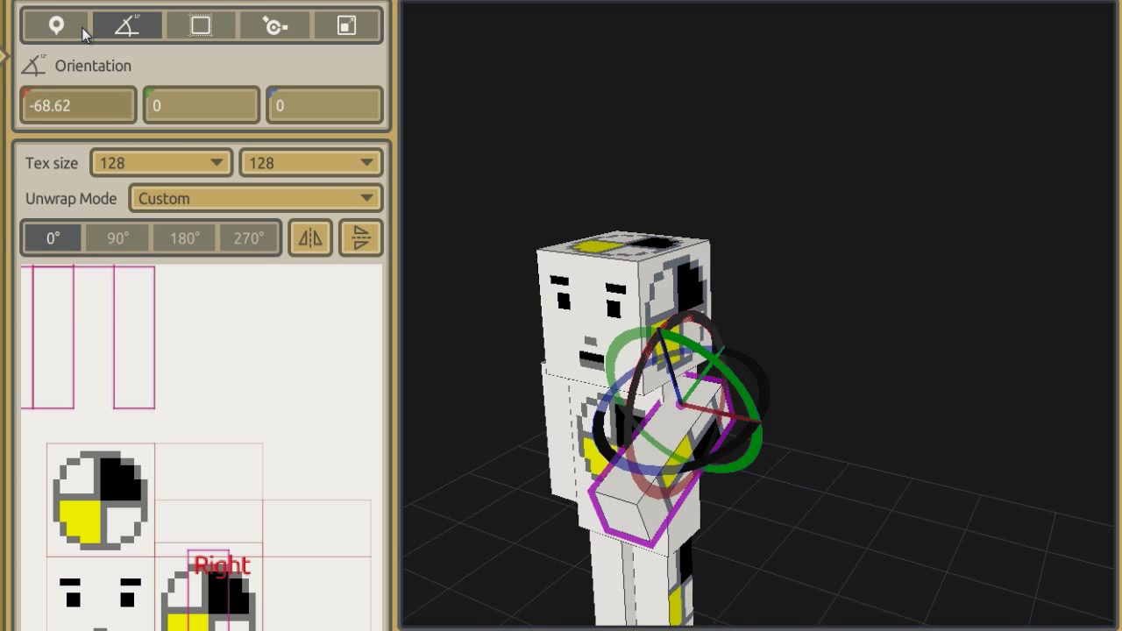
drag(95, 105, 16, 110)
text(0)
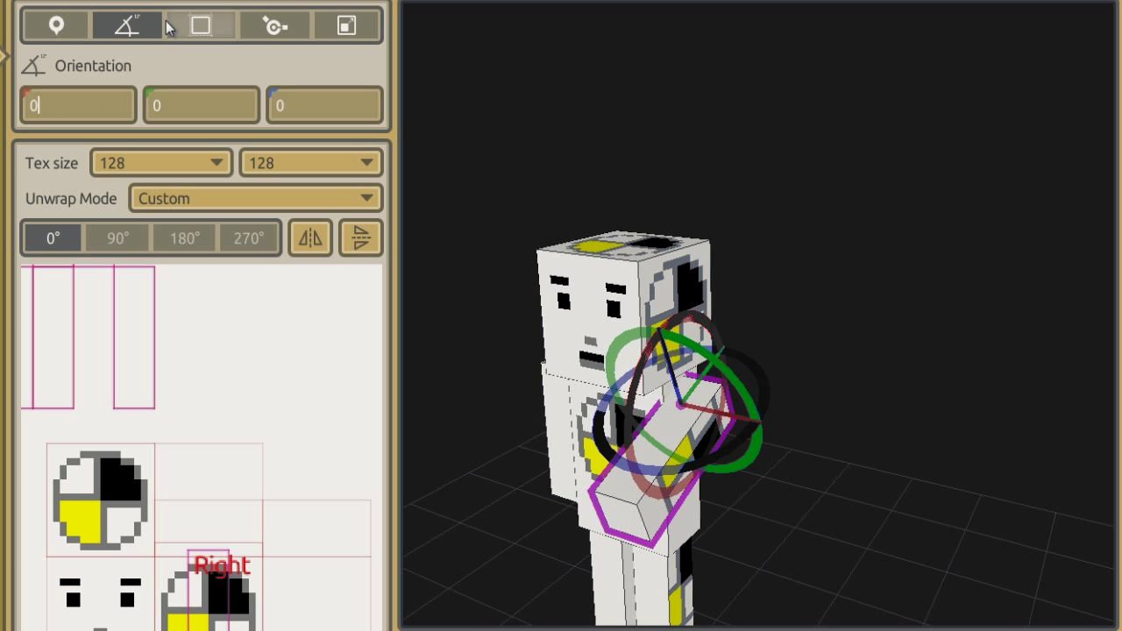
key(Tab)
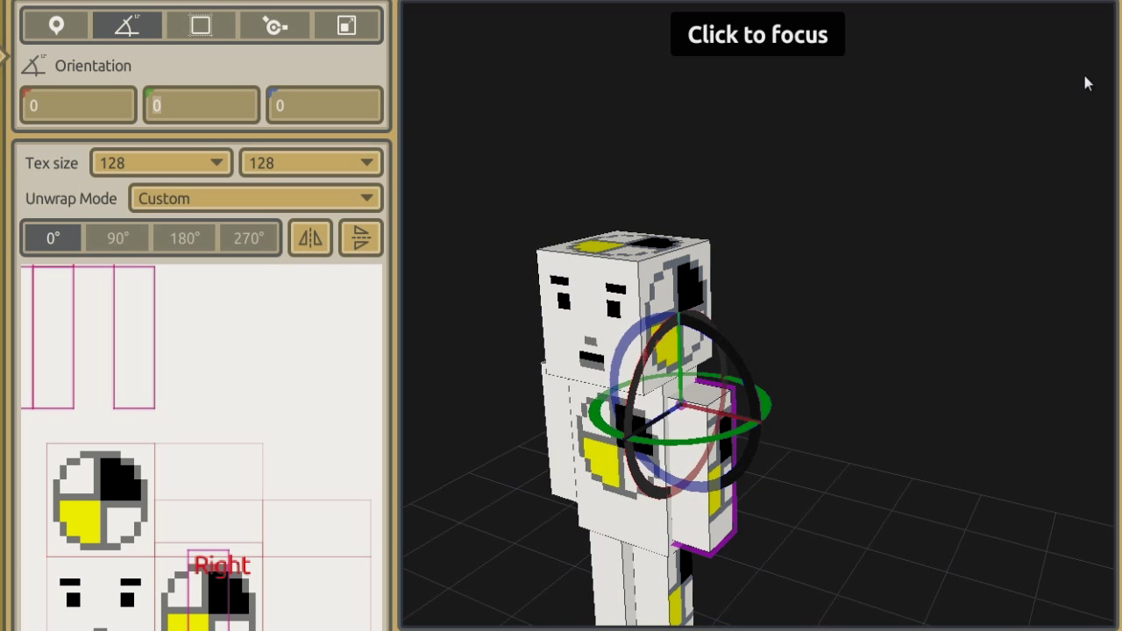
Step: Select the arm on the body's negative red-axis side and offset its pivot along the green and red axes to the shoulder
middle_drag(956, 263, 1087, 280)
click(536, 453)
middle_drag(669, 462, 824, 359)
click(275, 25)
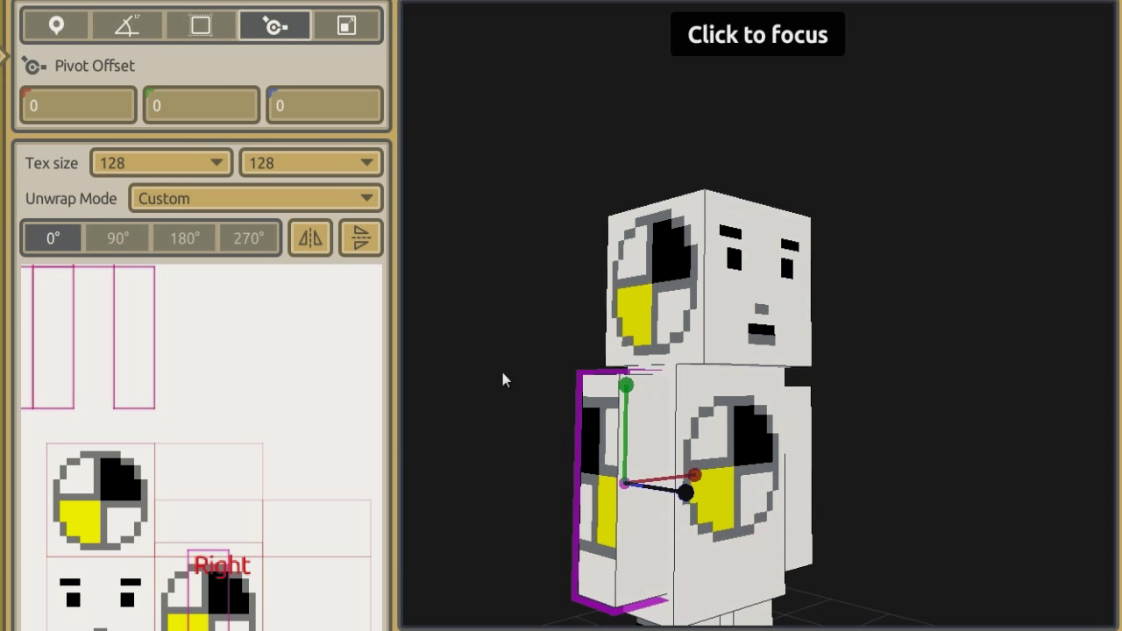
drag(626, 384, 631, 469)
middle_drag(698, 476, 632, 491)
drag(650, 545, 618, 549)
Step: Move this arm against the body at shoulder height, to position -8 on the red axis and 8 on the green axis
click(57, 25)
middle_drag(438, 198, 534, 219)
drag(611, 402, 603, 314)
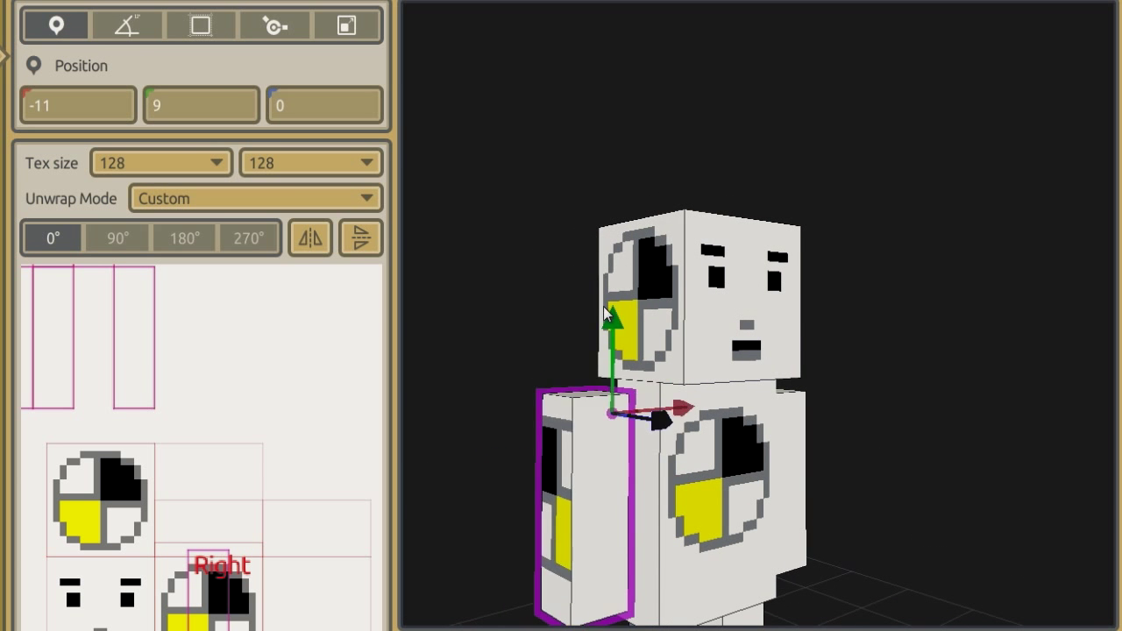
middle_drag(648, 368, 544, 307)
drag(540, 300, 544, 316)
drag(633, 399, 662, 401)
middle_drag(499, 359, 562, 368)
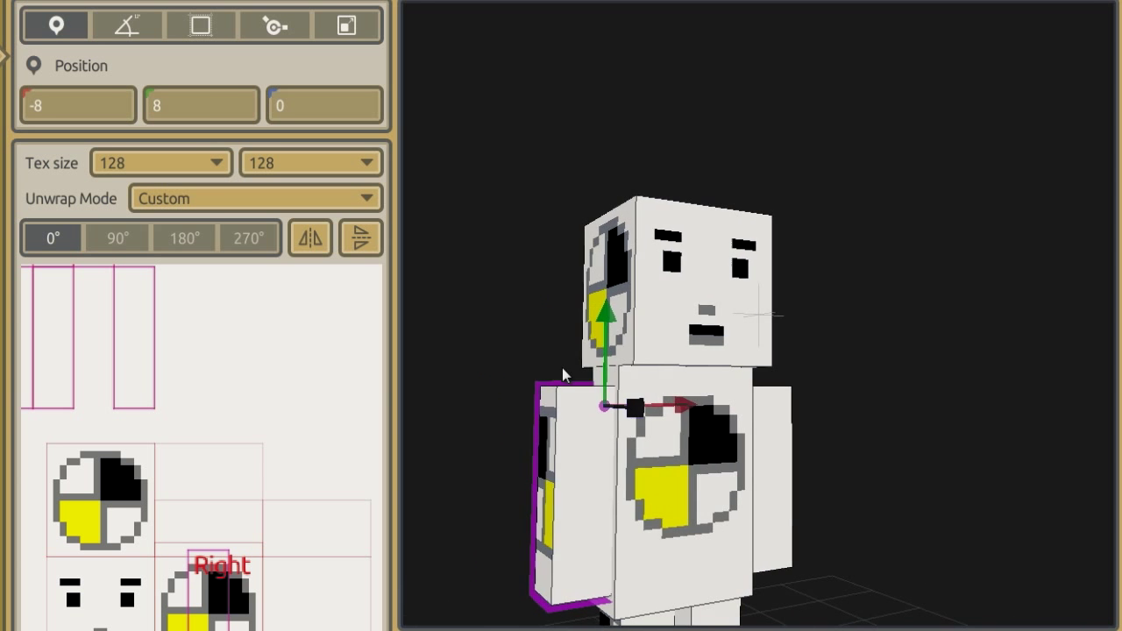
Step: Select the leg on the body's positive red-axis side and offset its pivot along the green axis to the hip
middle_drag(868, 373, 793, 429)
scroll(800, 378, down, 2)
click(708, 550)
middle_drag(708, 550, 708, 446)
click(274, 25)
scroll(760, 533, up, 2)
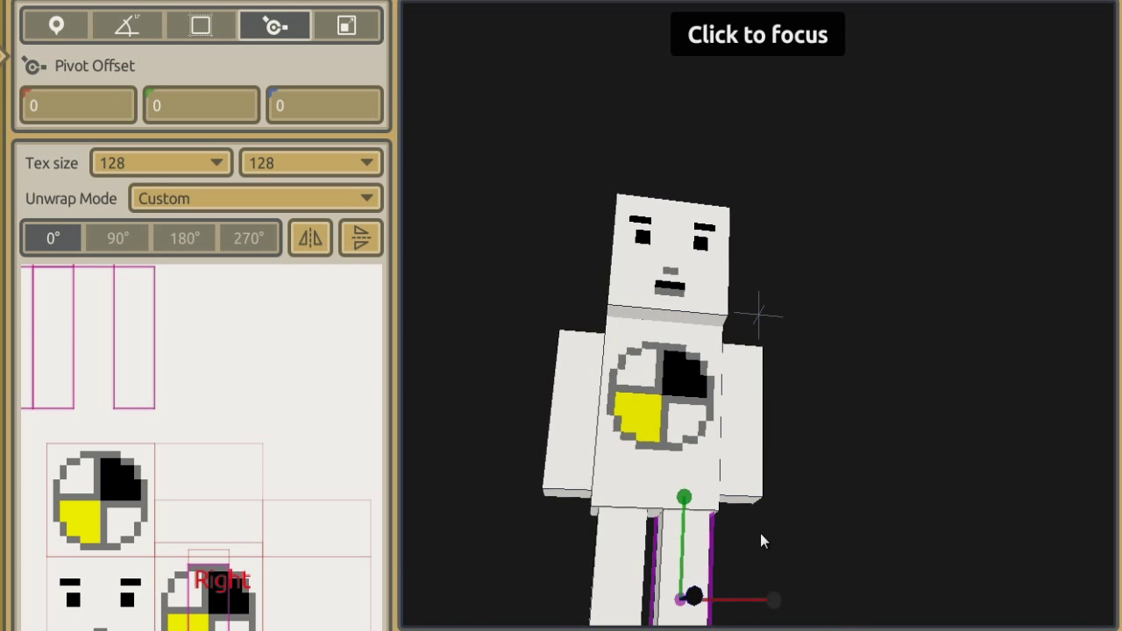
middle_drag(759, 541, 827, 526)
Step: Move this leg along the green axis to position -12 so that it meets the underside of the body
click(56, 26)
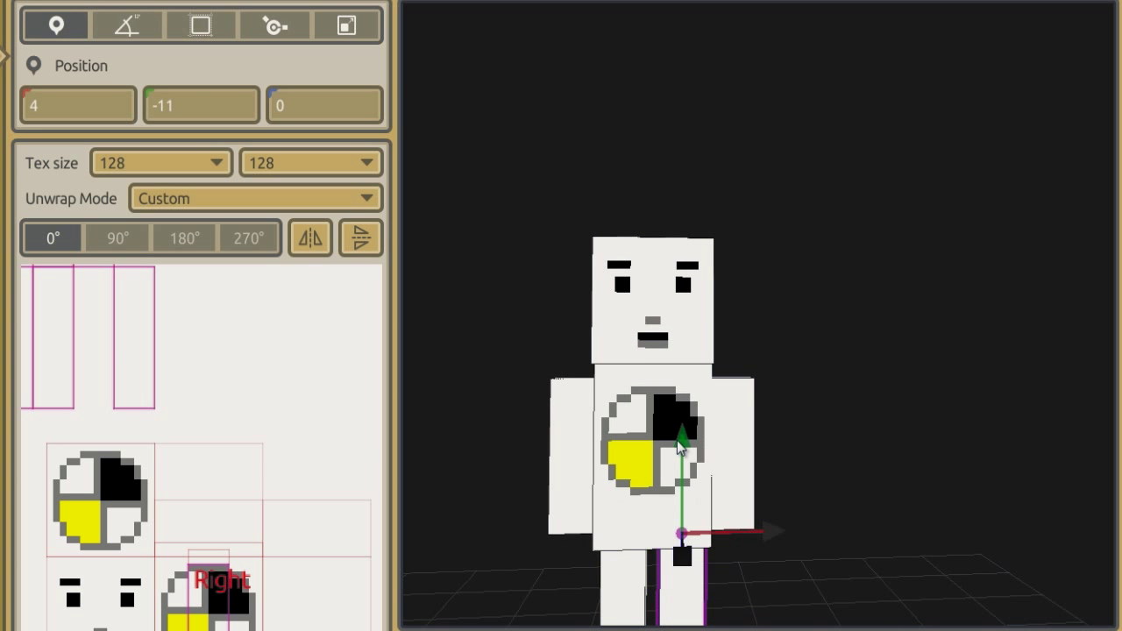
middle_drag(676, 440, 686, 400)
drag(686, 418, 688, 435)
middle_drag(688, 435, 736, 438)
Step: Select the other leg and set its pivot offset to -10 along the green axis
click(626, 550)
click(274, 25)
drag(638, 502, 632, 594)
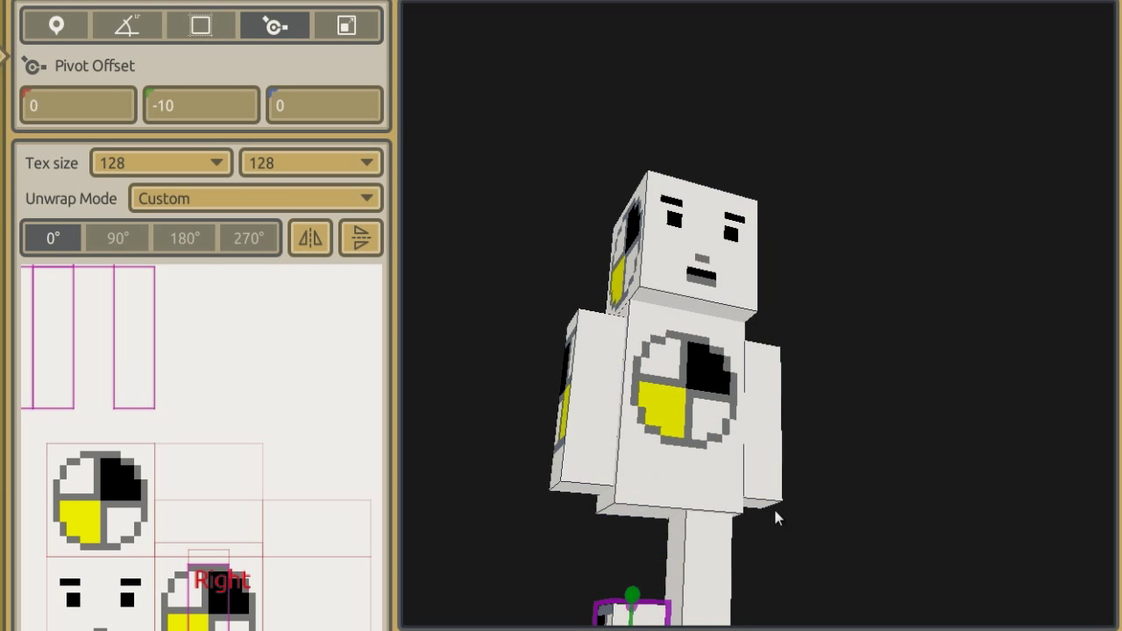
Step: Raise the second leg along the green axis to position -12 so that it meets the underside of the body
middle_drag(774, 518, 548, 394)
click(55, 25)
drag(638, 403, 639, 324)
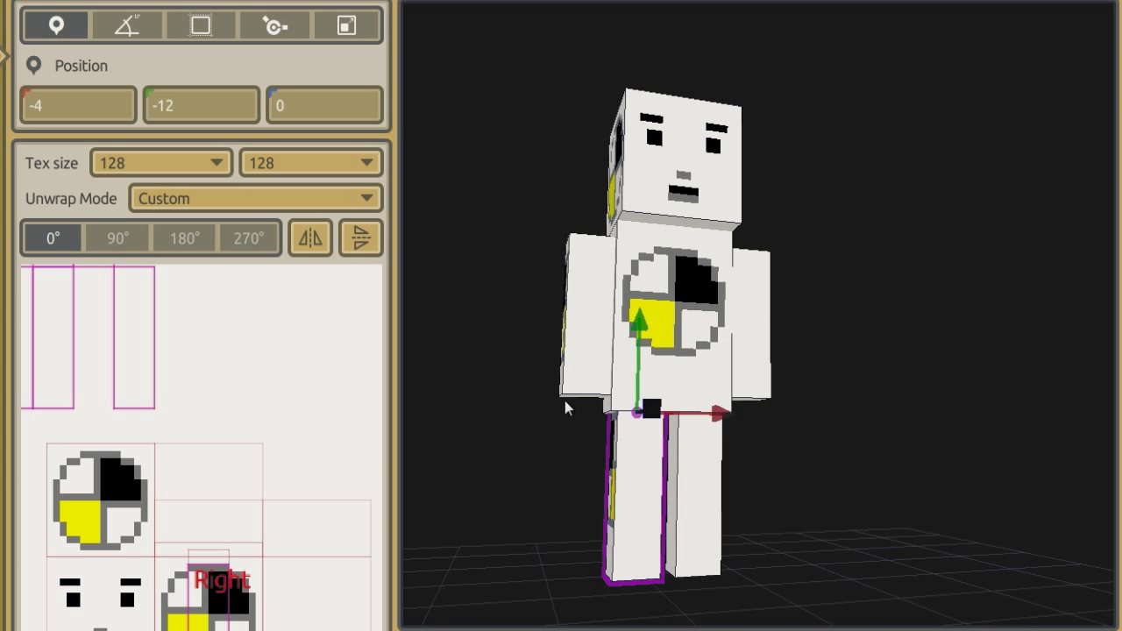
middle_drag(565, 401, 769, 573)
click(677, 458)
click(611, 453)
scroll(944, 503, up, 3)
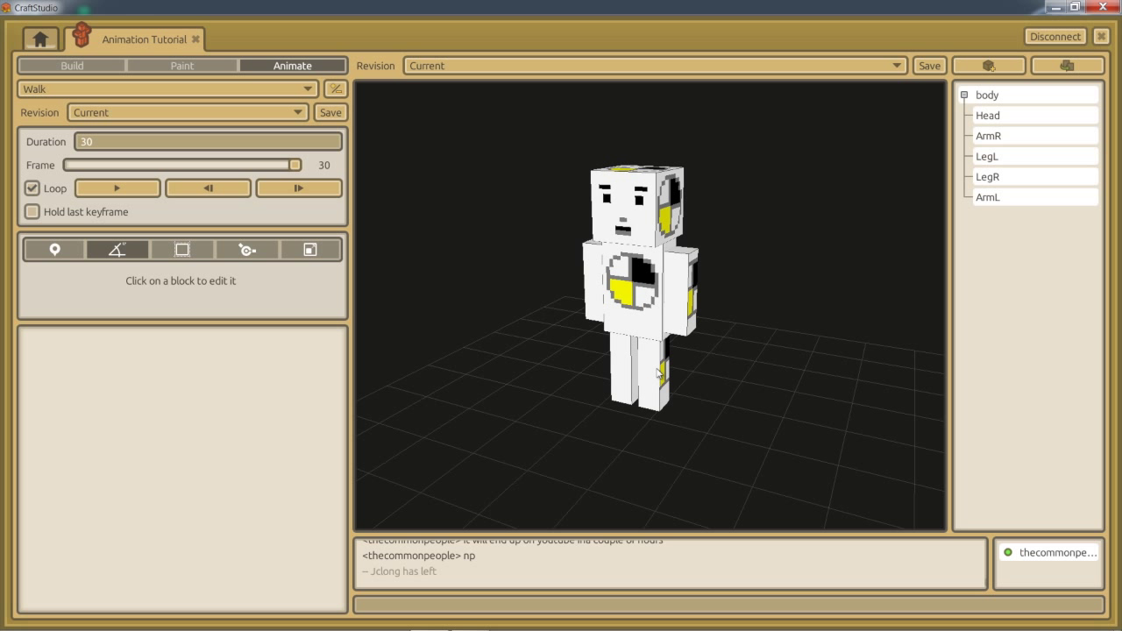
Step: Select LegL in the Walk animation and add an orientation keyframe at frame 0
click(1014, 157)
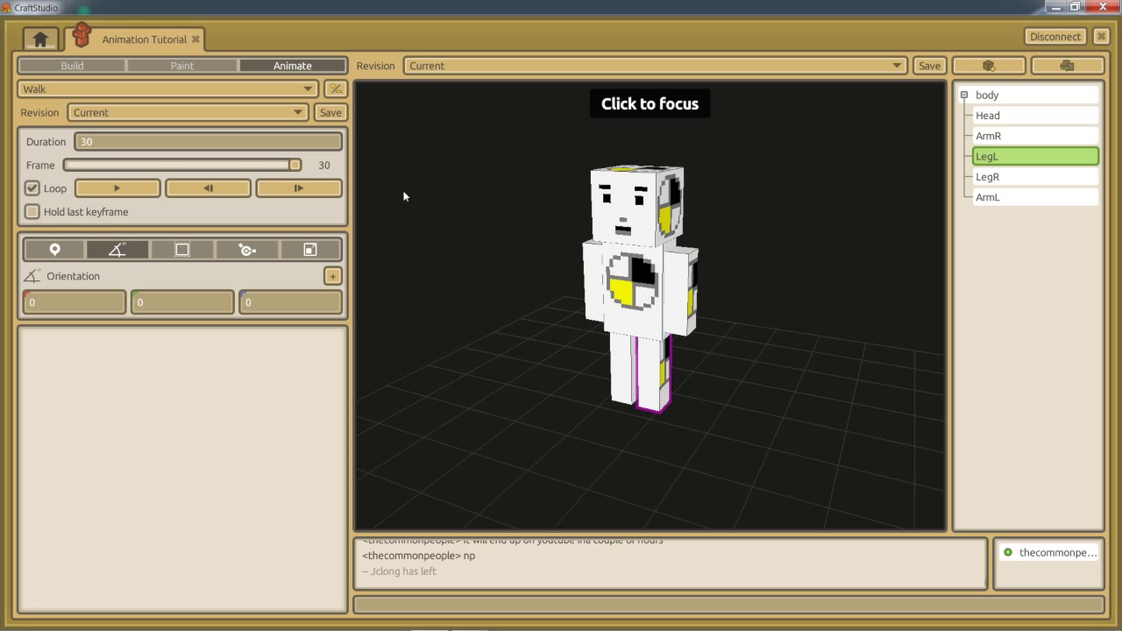
drag(294, 167, 70, 170)
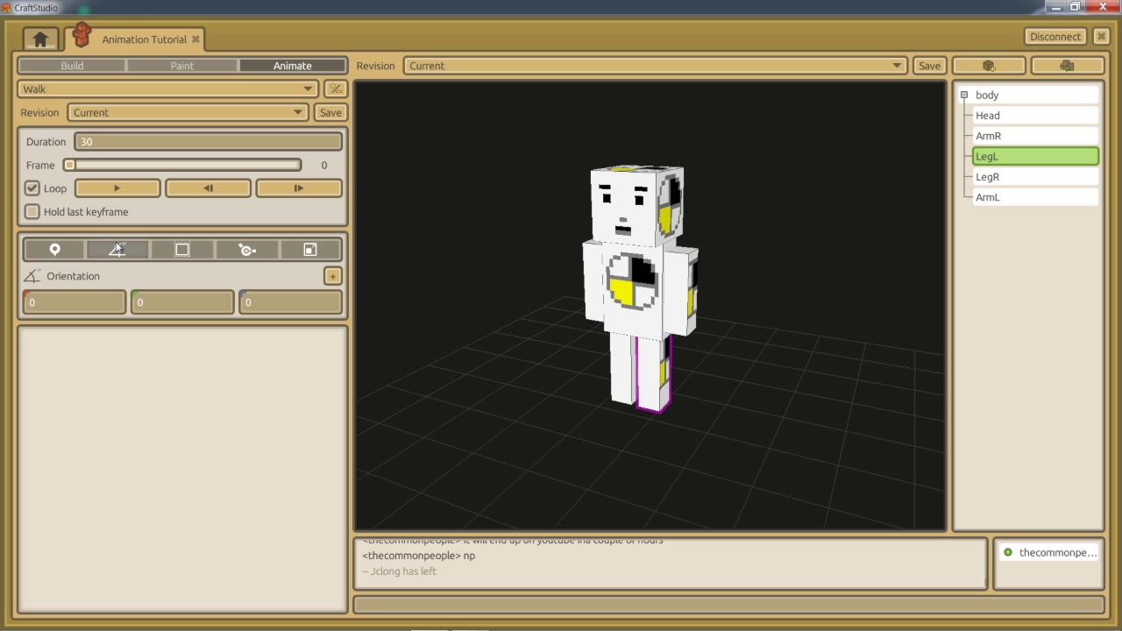
click(54, 250)
click(113, 250)
click(55, 251)
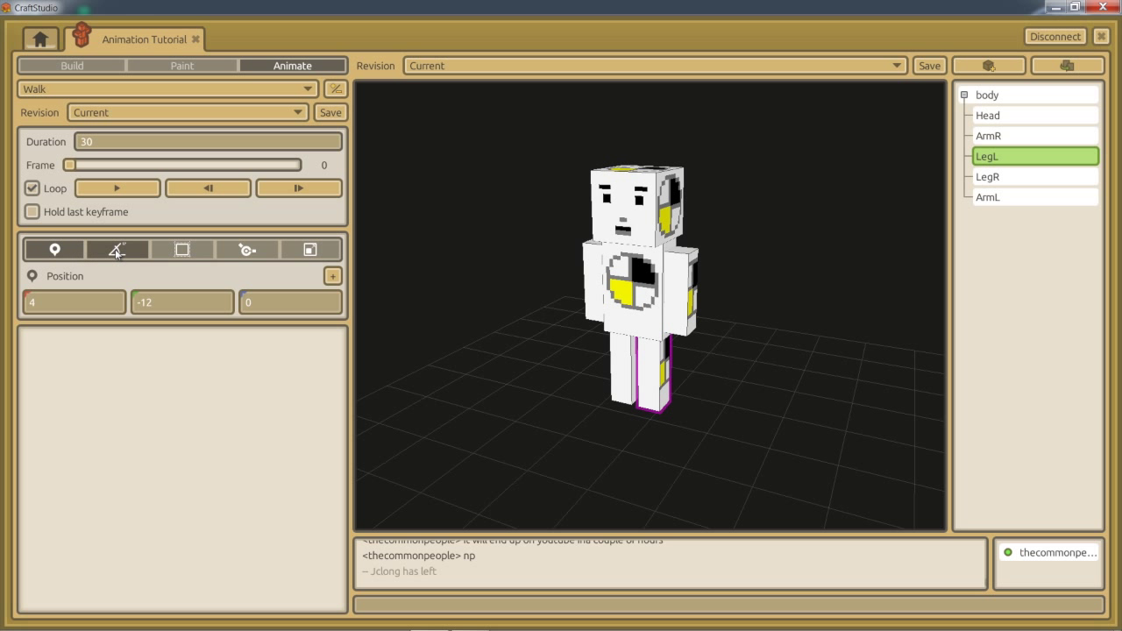
click(118, 250)
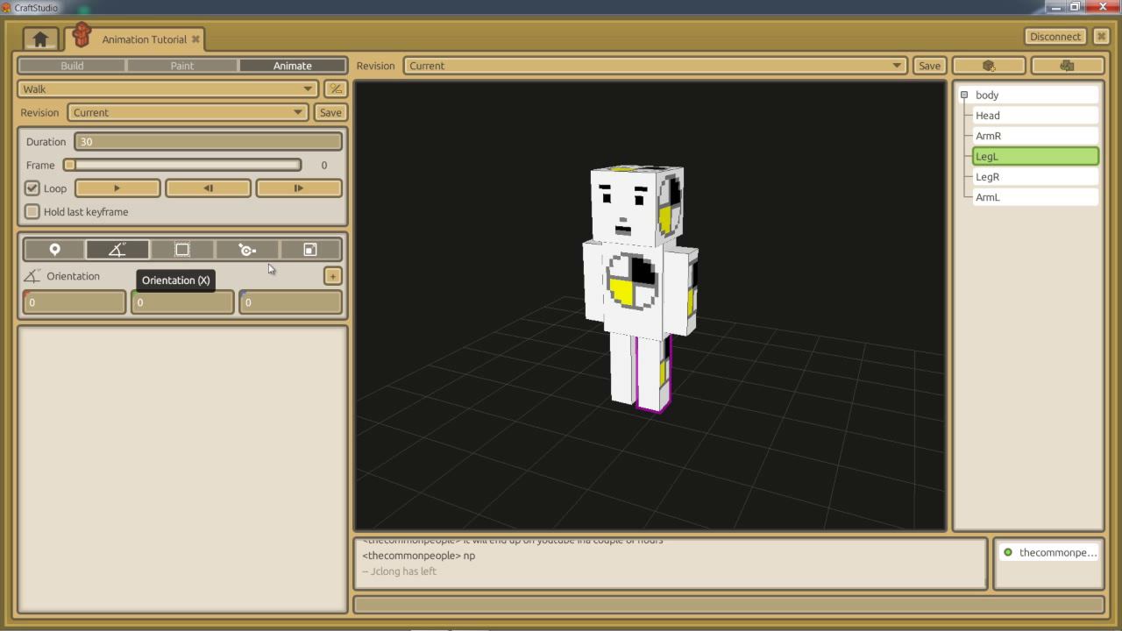
click(334, 277)
Step: Swing LegL forward about its red axis and set that orientation to -35 at frame 0
middle_drag(825, 343, 722, 351)
drag(585, 318, 590, 270)
click(43, 302)
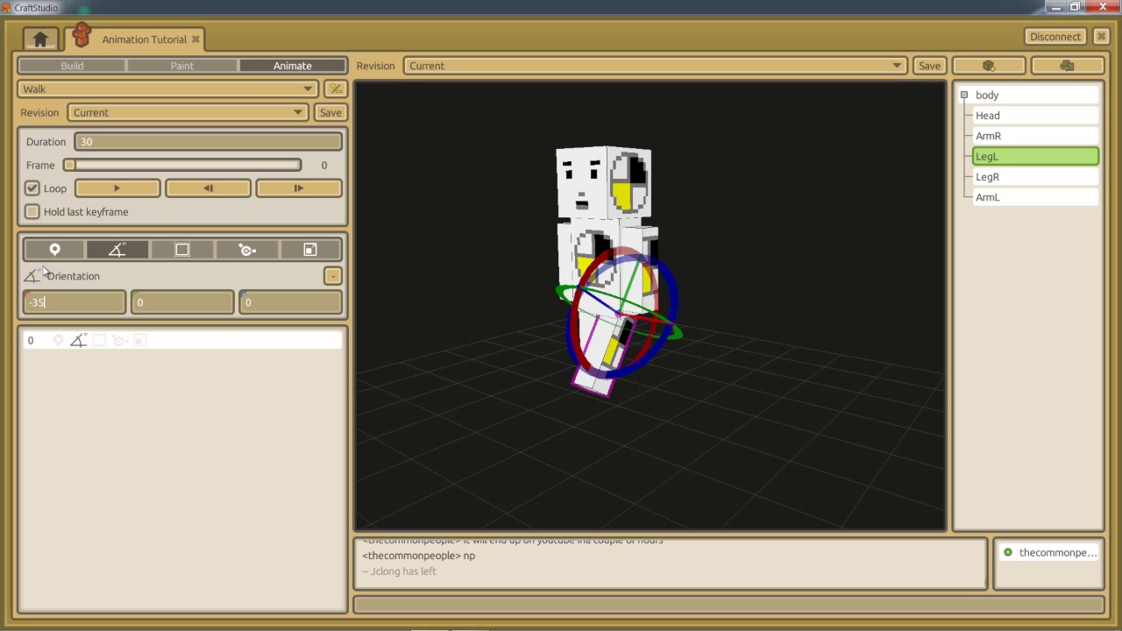
text(-35)
key(Tab)
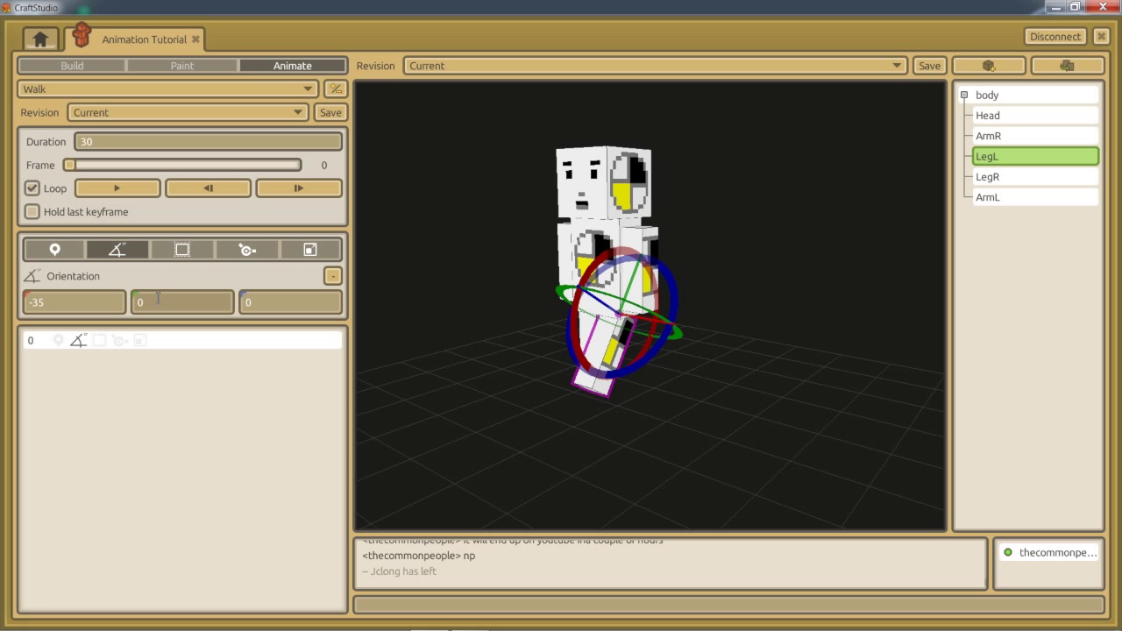
click(691, 365)
middle_drag(691, 365, 640, 386)
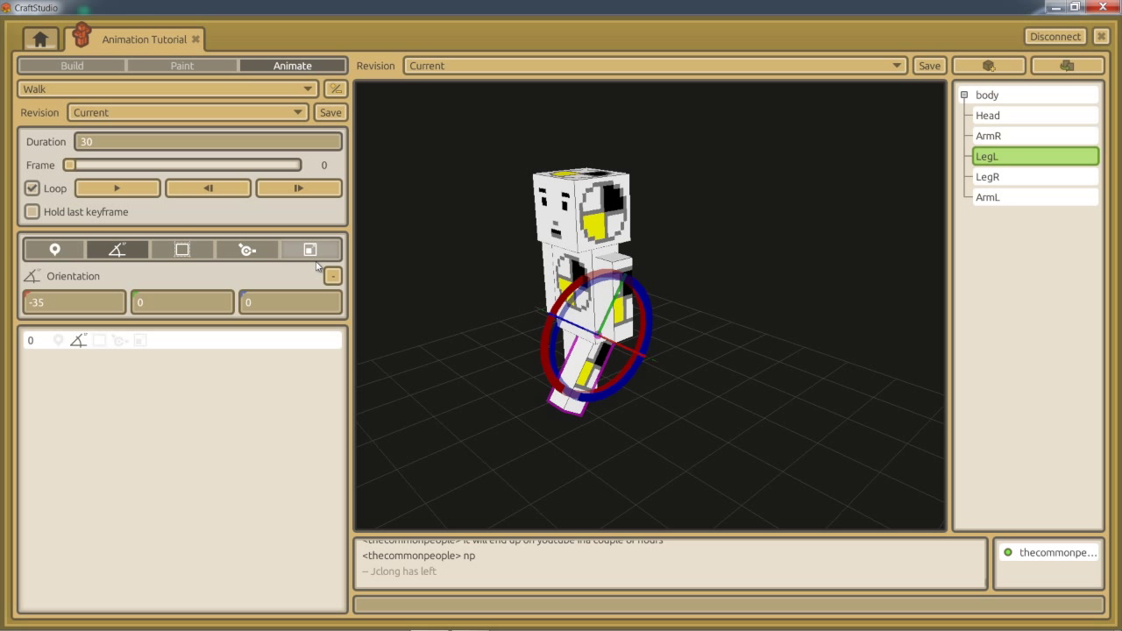
Step: Add an orientation keyframe for LegL at frame 30, keeping the -35 forward swing
drag(69, 168, 328, 168)
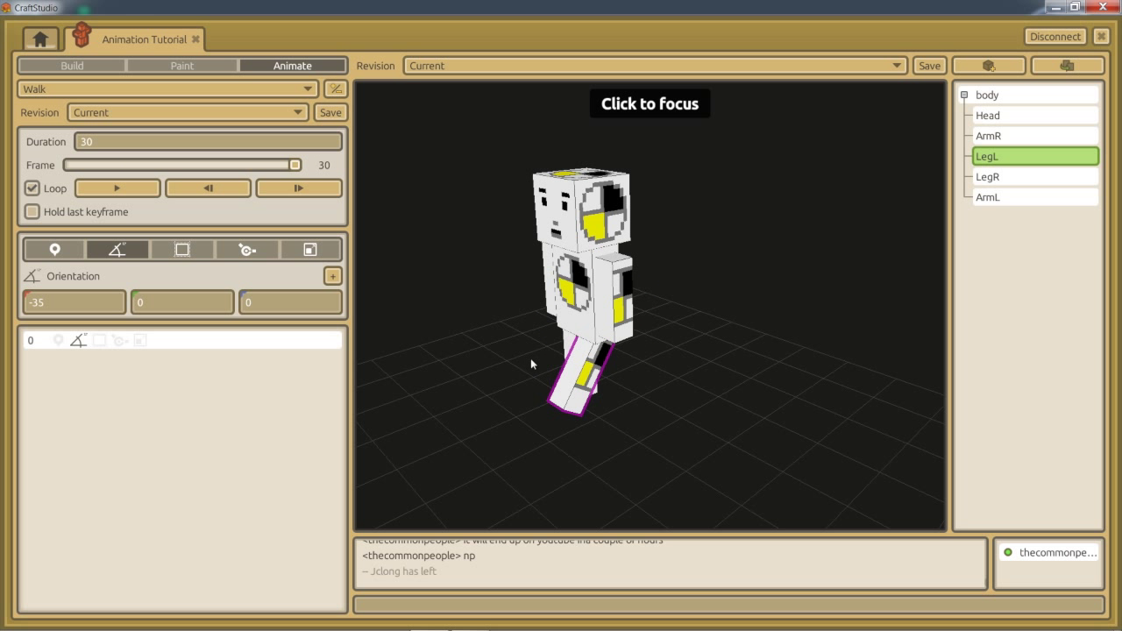
click(332, 276)
middle_drag(478, 336, 562, 329)
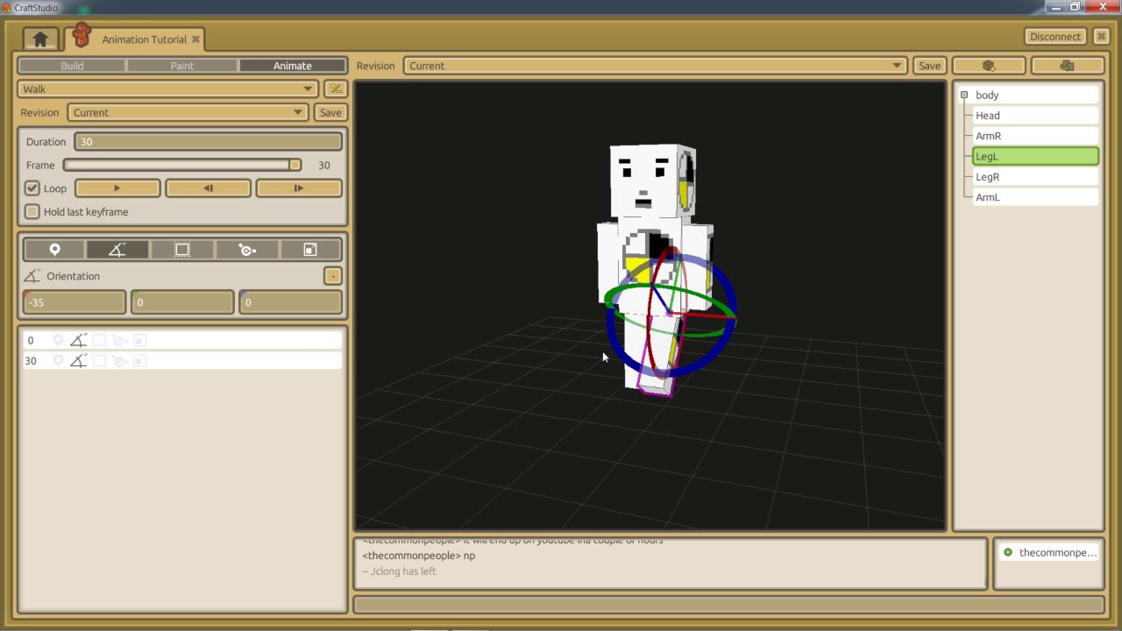
middle_drag(819, 402, 562, 359)
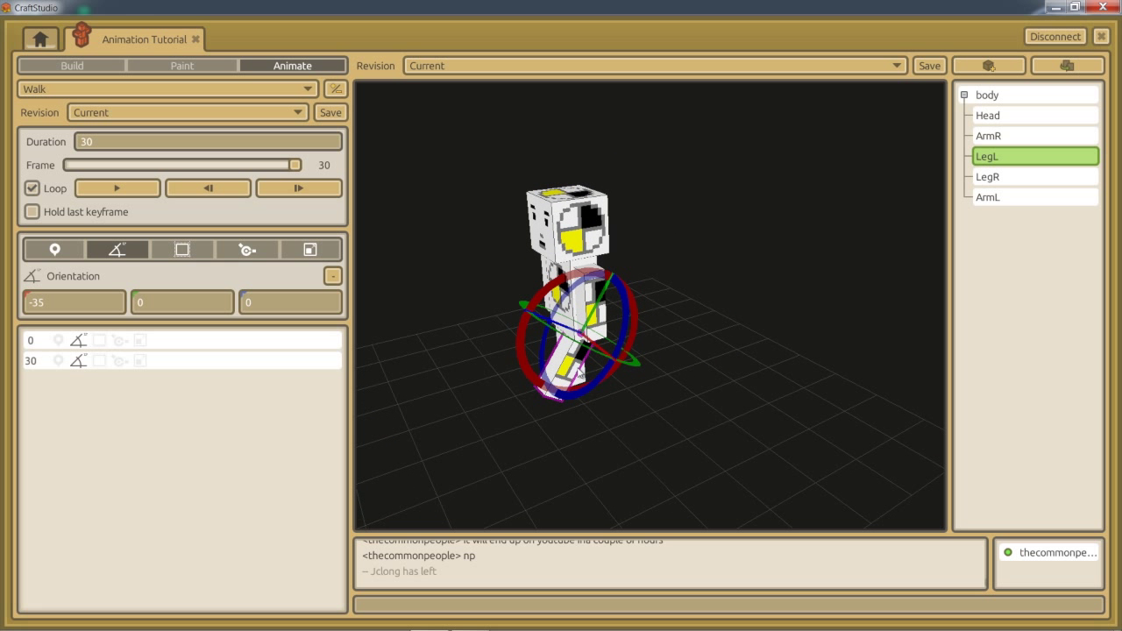
scroll(648, 306, up, 8)
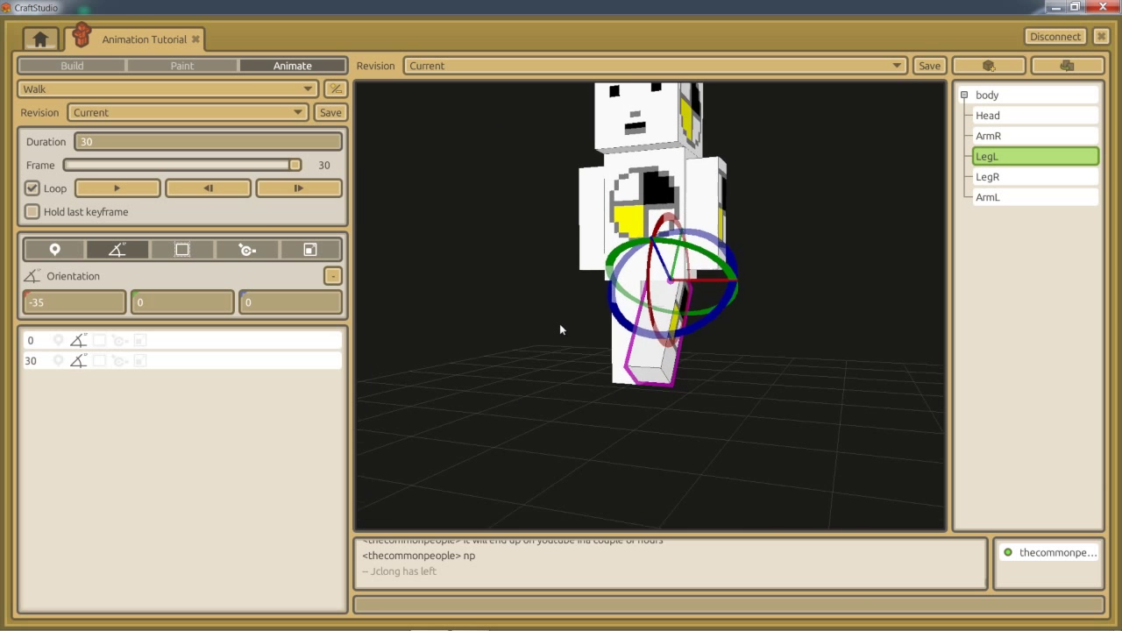
middle_drag(560, 329, 114, 219)
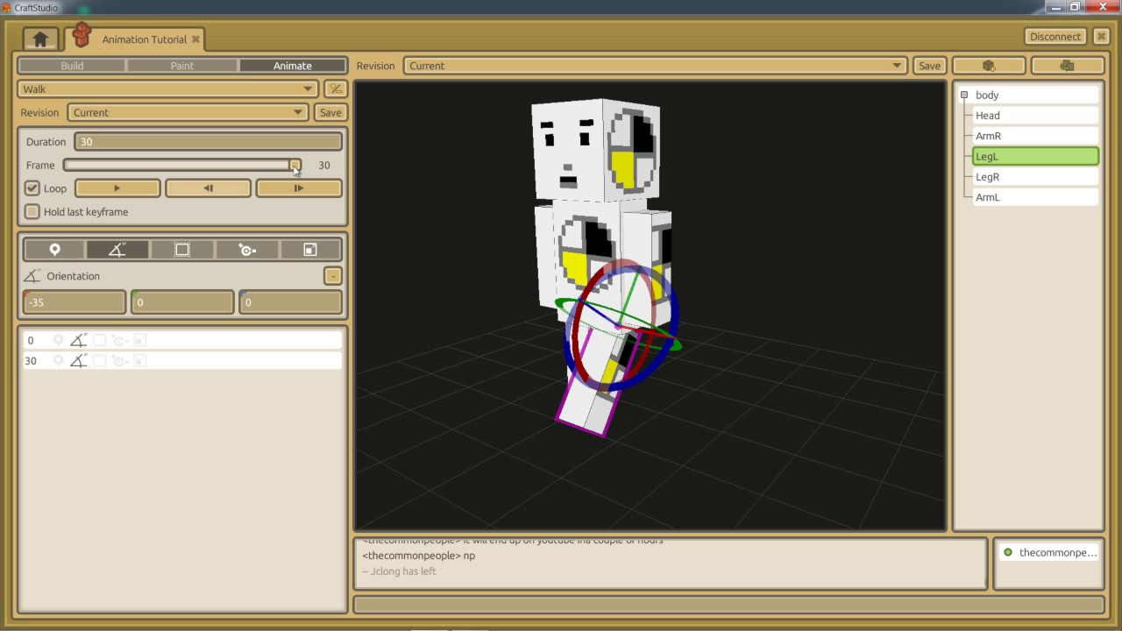
Step: Add an orientation keyframe for LegL at frame 15 and set its red-axis orientation to 35
drag(293, 168, 189, 167)
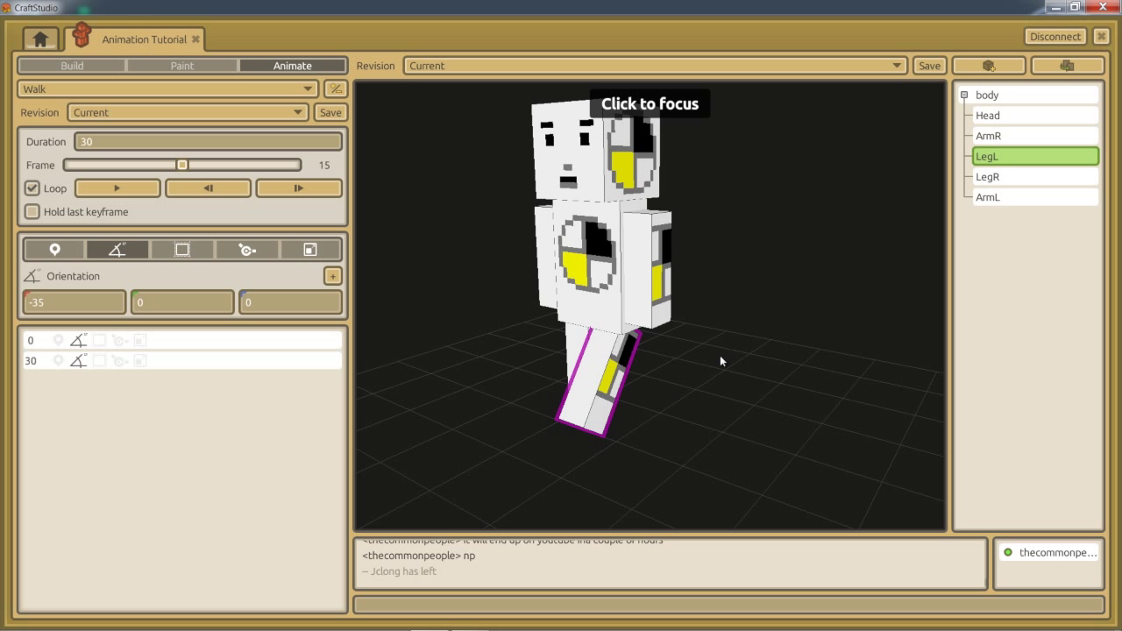
middle_drag(719, 361, 596, 326)
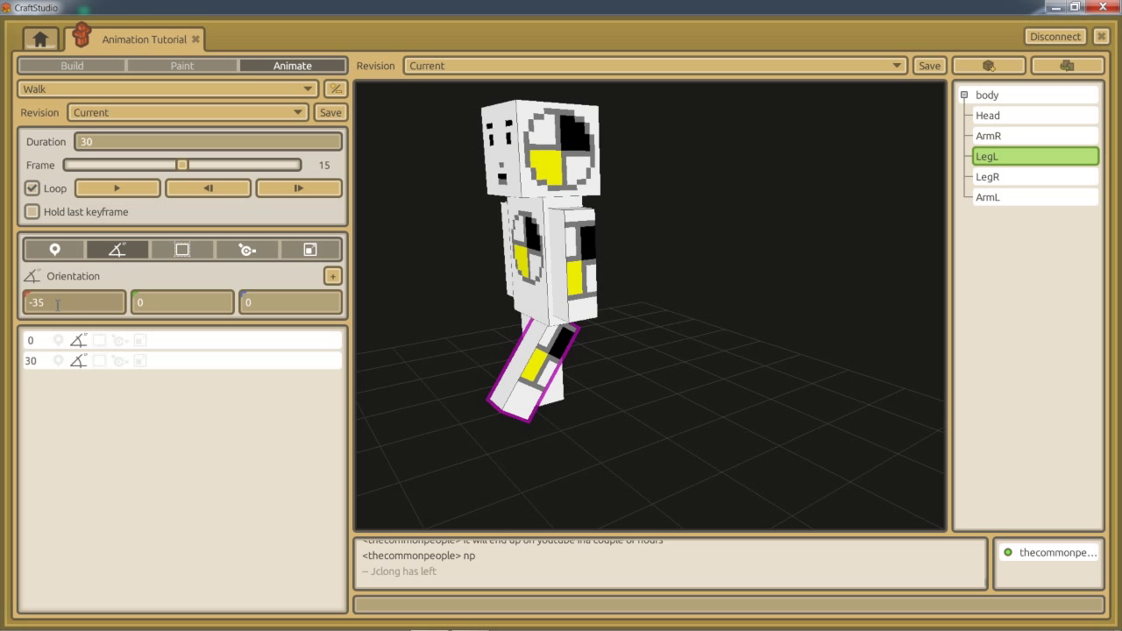
click(333, 277)
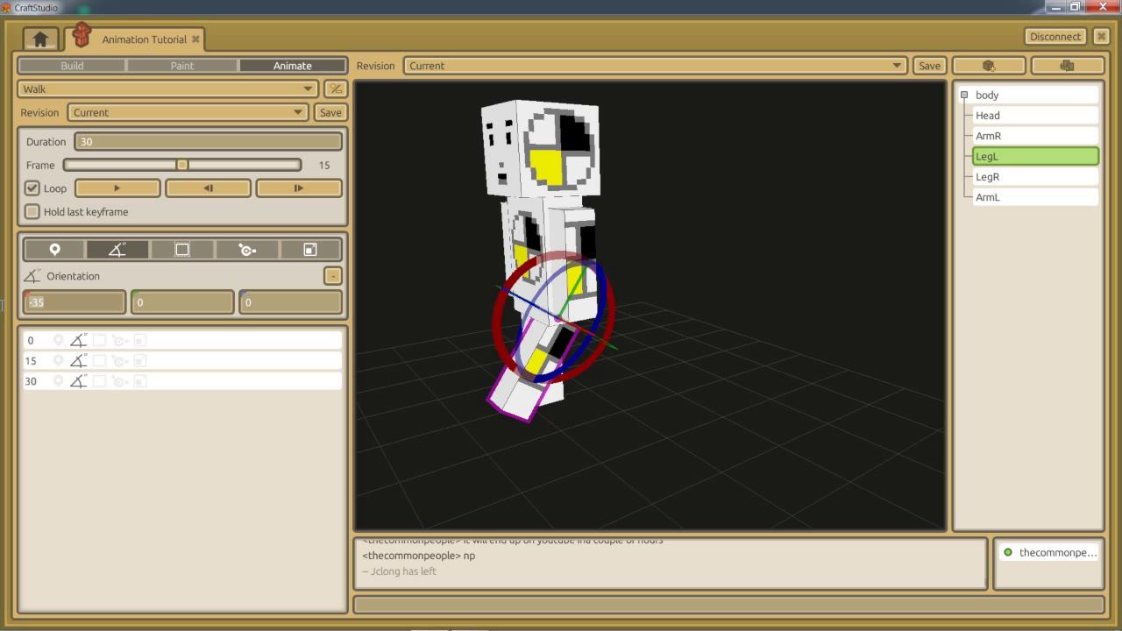
key(Tab)
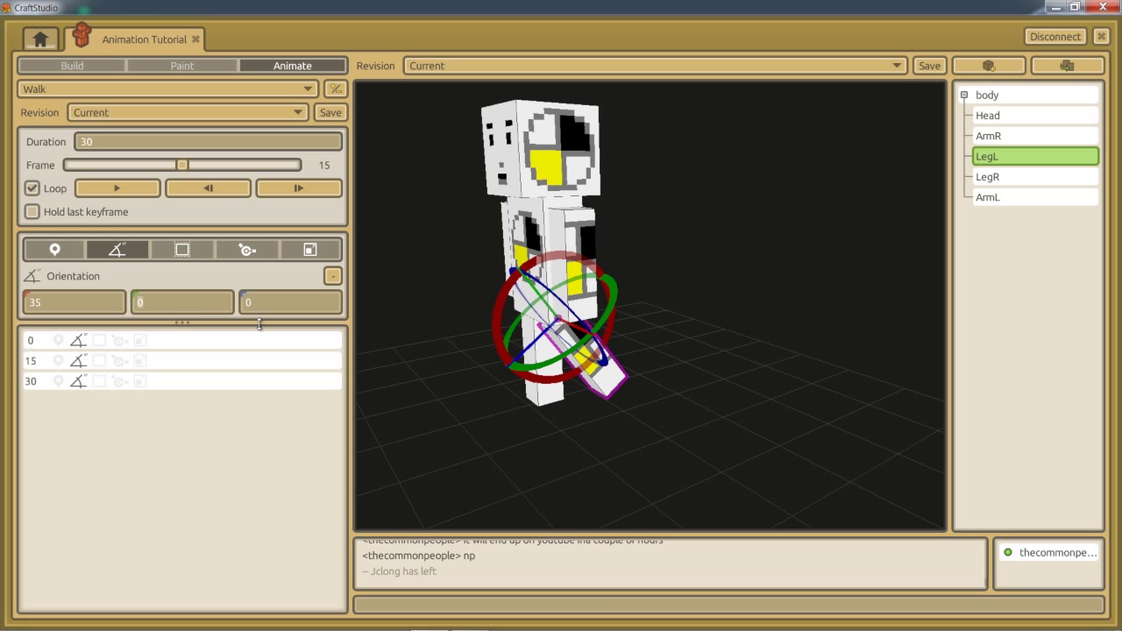
Step: Play the Walk animation to check LegL's swing from several angles, and stop playback
click(110, 190)
middle_drag(546, 317, 564, 323)
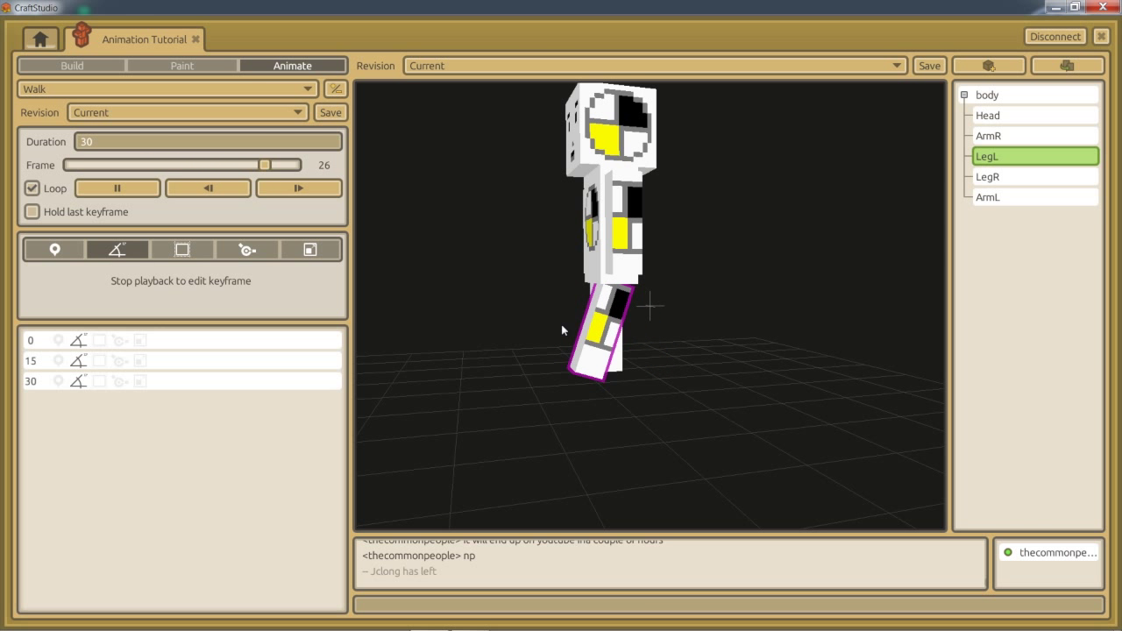
middle_drag(562, 330, 561, 326)
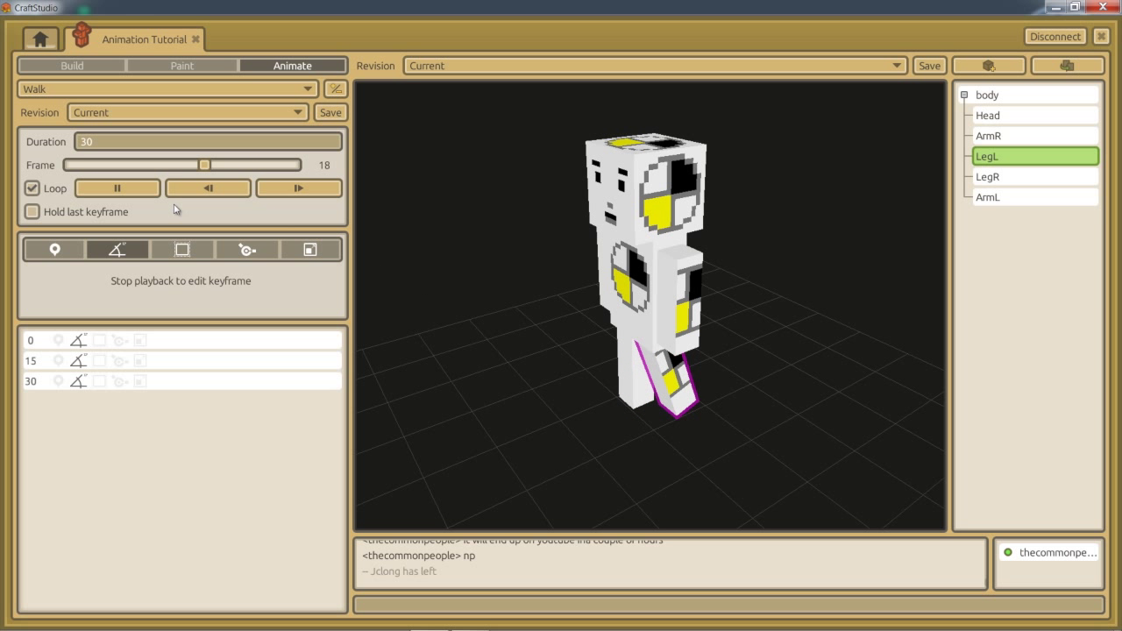
click(117, 188)
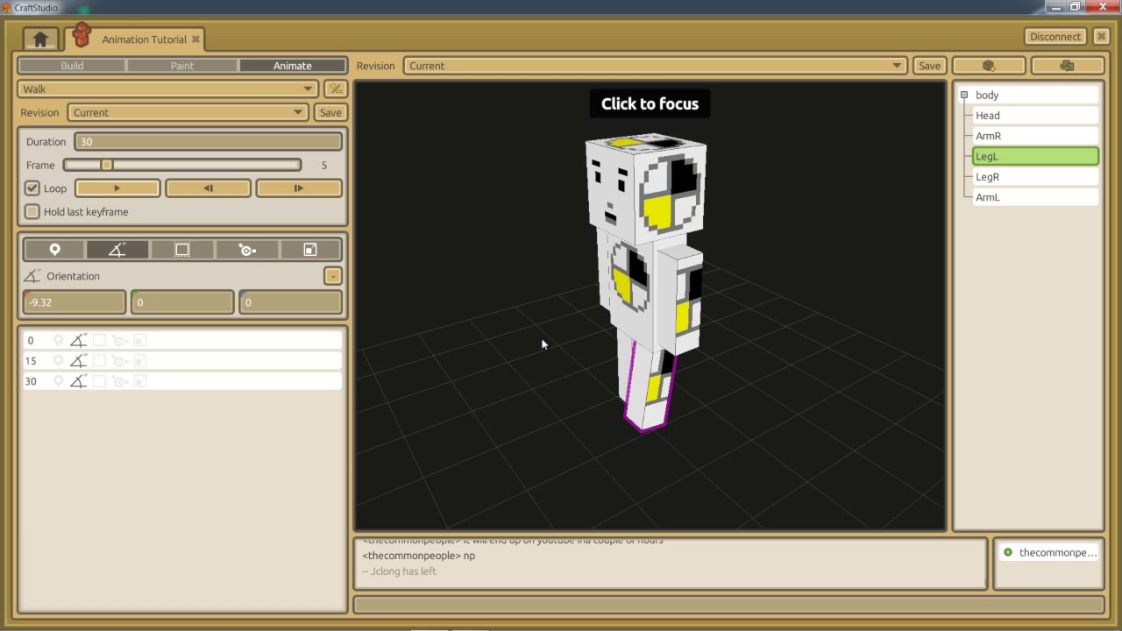
Step: Add an orientation keyframe for LegR at frame 0 and swing it backward to 35 about its red axis
click(988, 177)
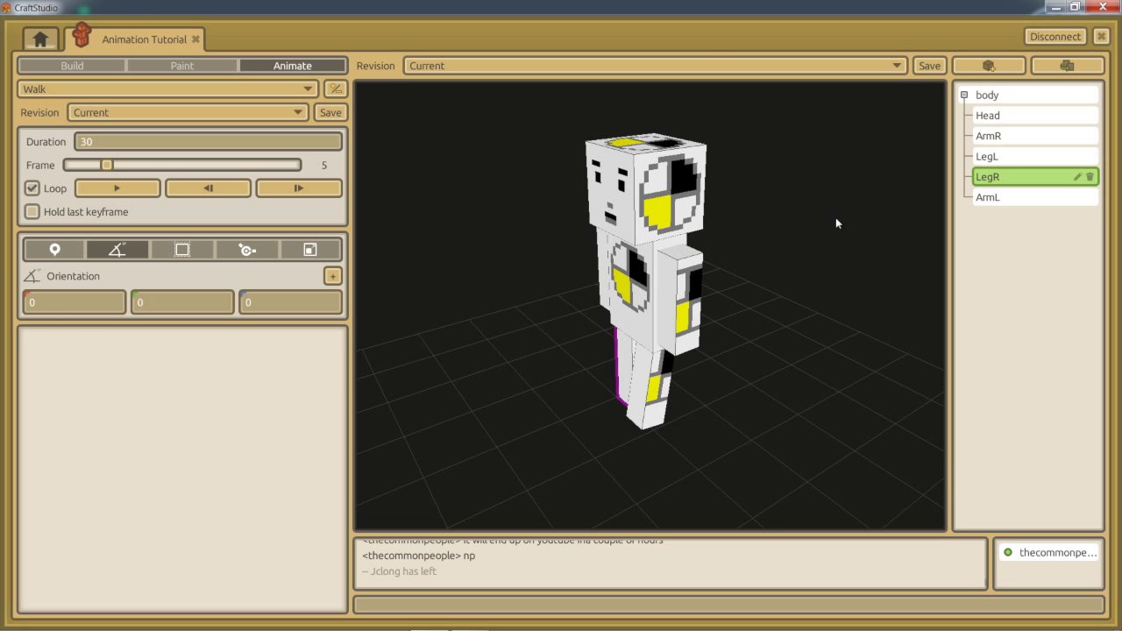
click(565, 322)
middle_drag(562, 322, 560, 322)
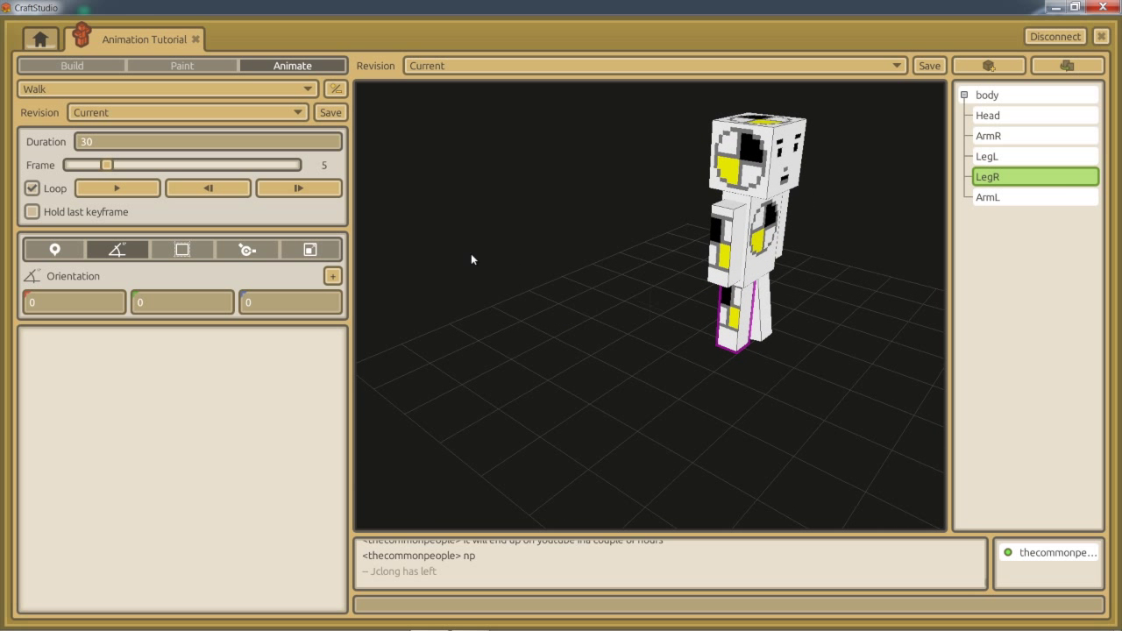
drag(106, 167, 44, 174)
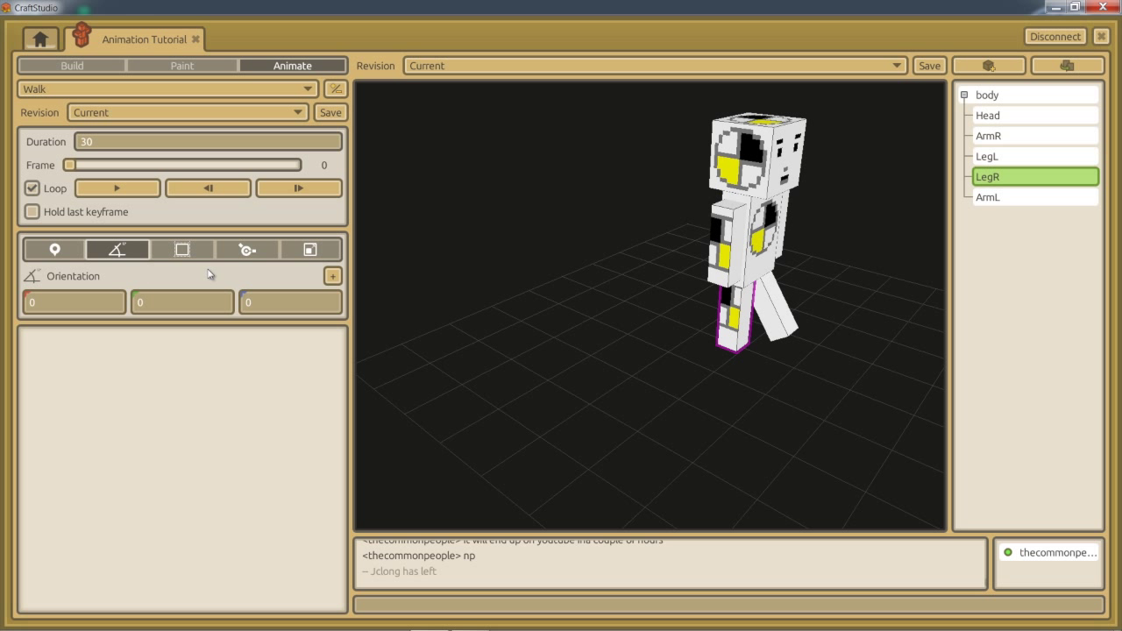
click(333, 277)
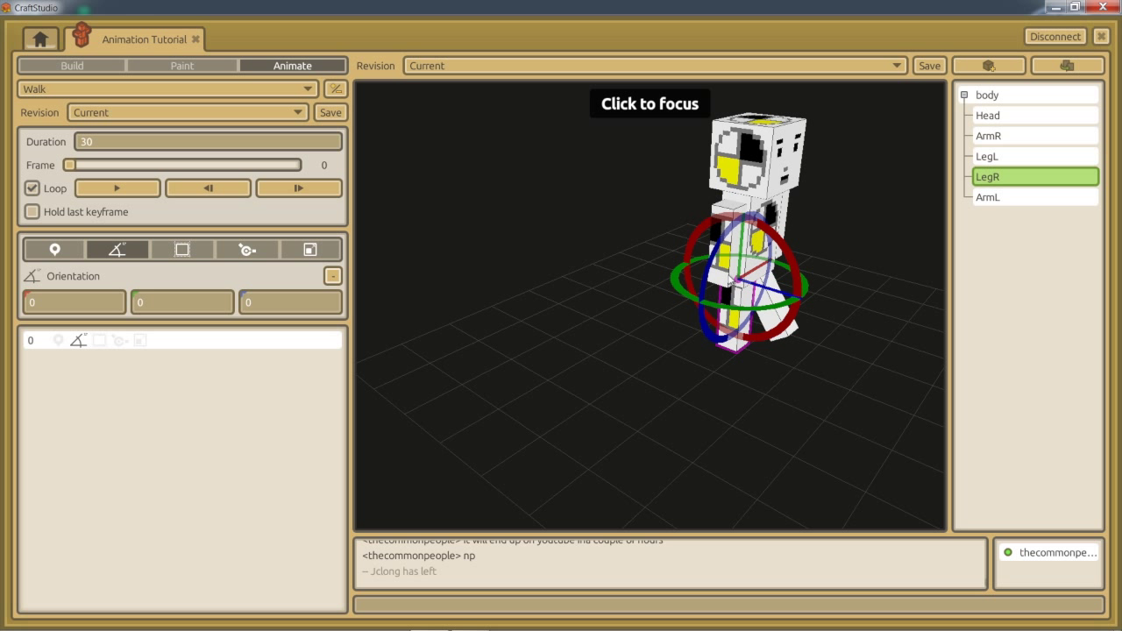
drag(794, 261, 798, 290)
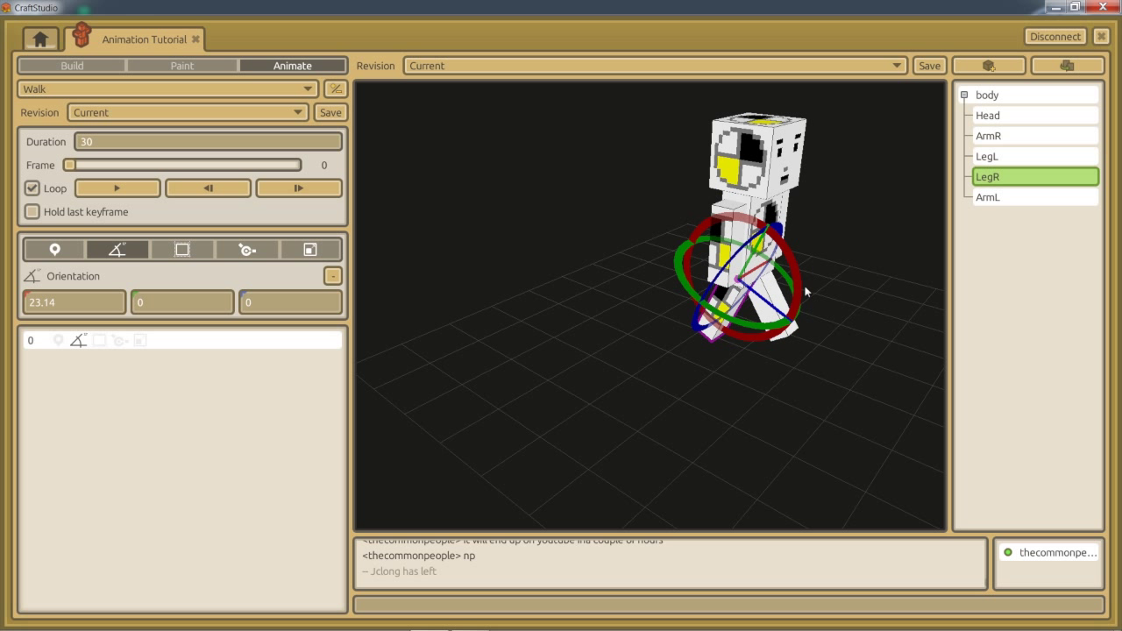
drag(58, 303, 2, 302)
key(Tab)
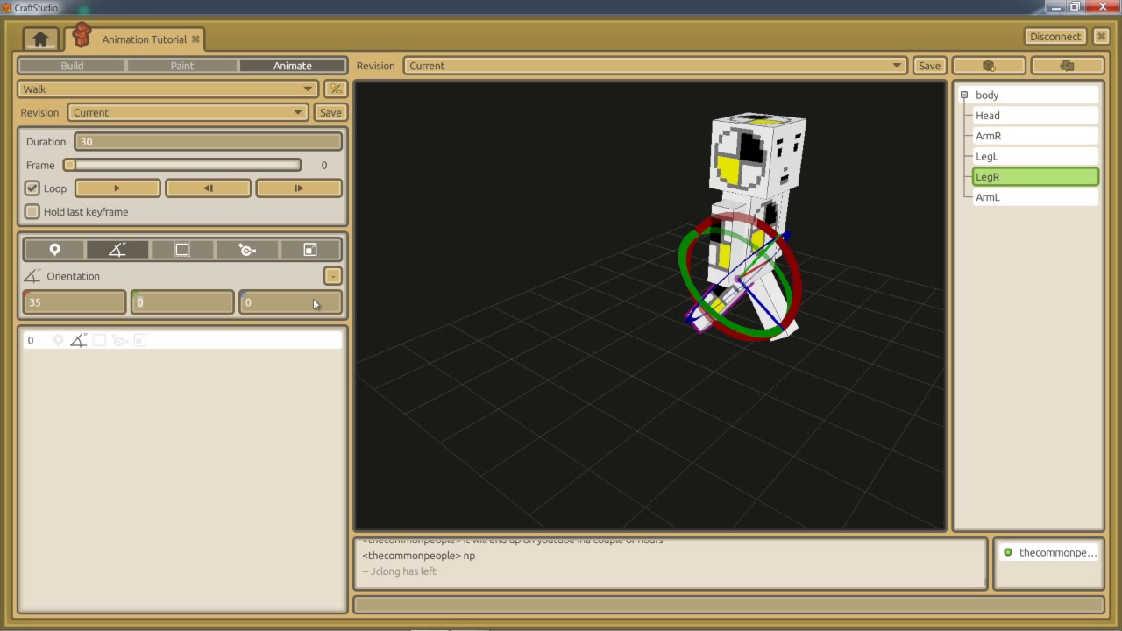
Step: Add LegR orientation keyframes at frame 30, keeping 35, and at frame 15 with the red-axis orientation set to -35
drag(74, 169, 337, 176)
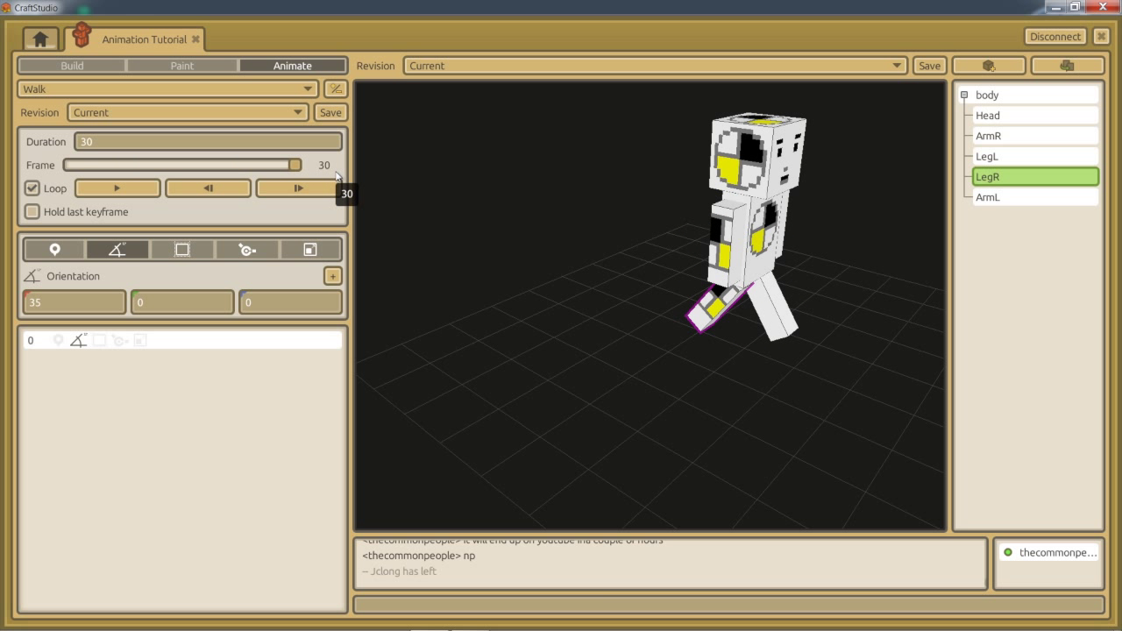
click(332, 277)
drag(295, 165, 184, 169)
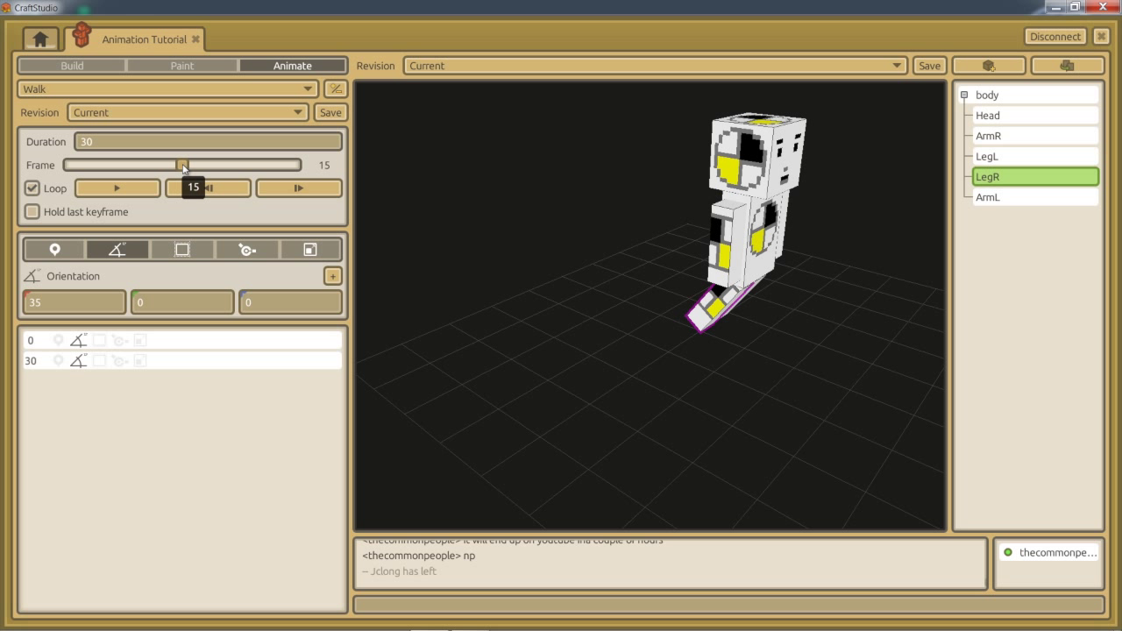
click(332, 276)
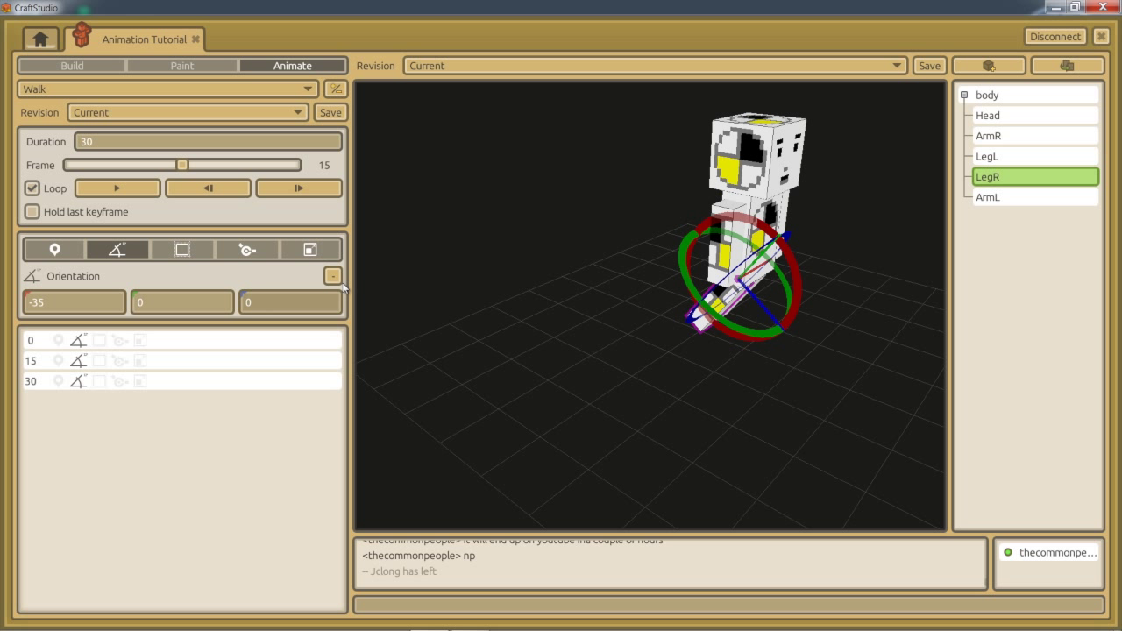
Step: Play the Walk animation to check both legs swinging in opposition, and stop playback
click(123, 188)
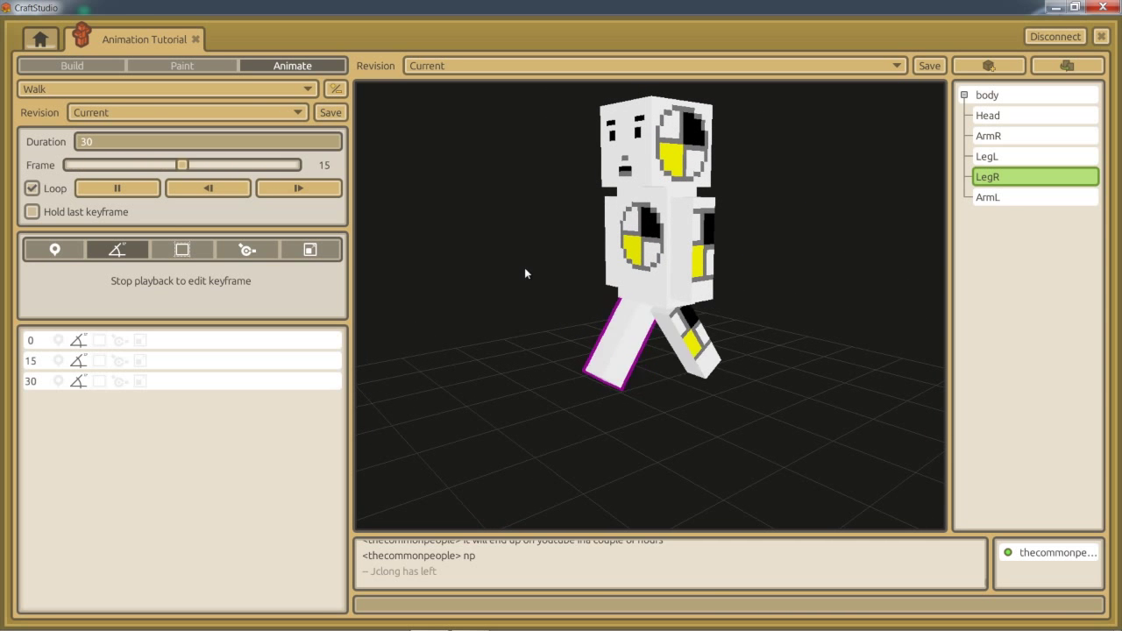
middle_drag(524, 267, 562, 328)
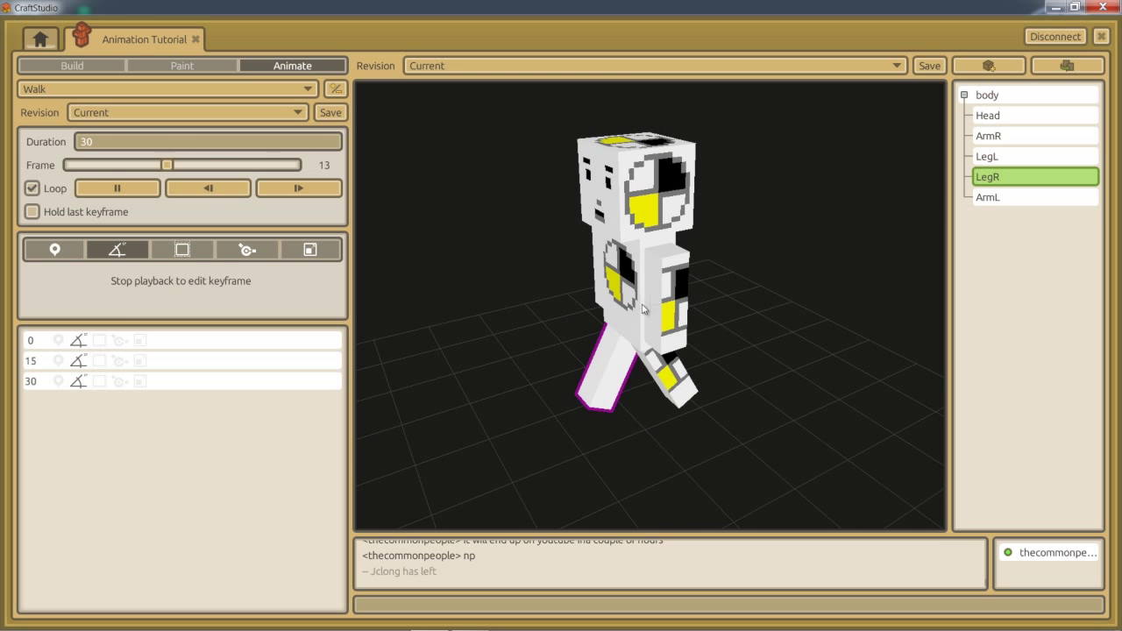
click(118, 190)
click(120, 189)
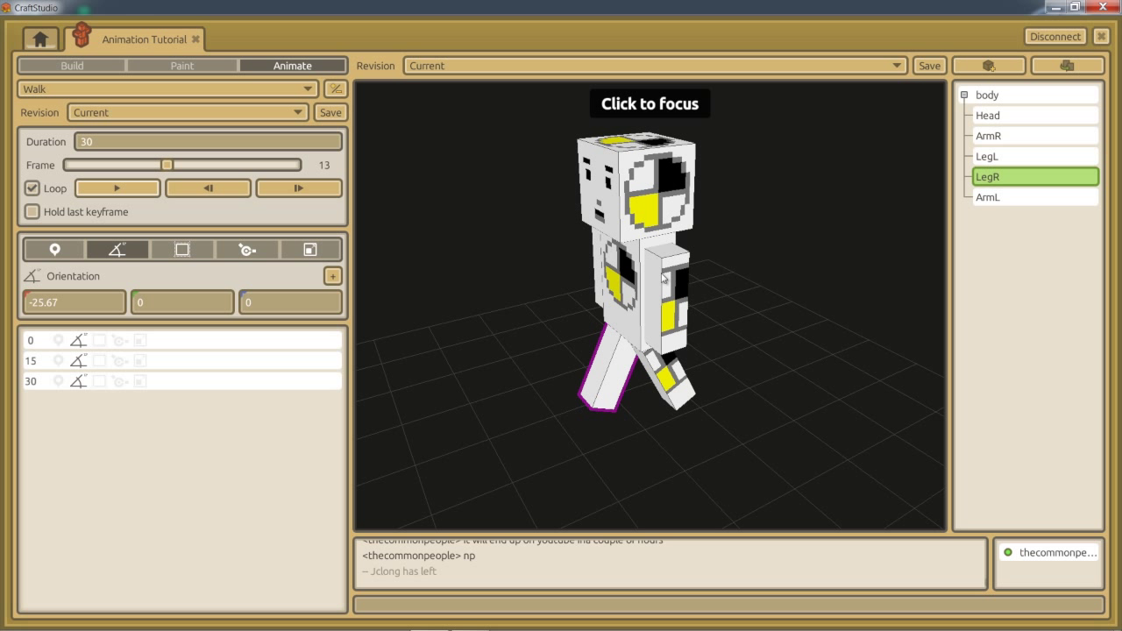
Step: Add an orientation keyframe for ArmL at frame 0 and swing it backward to 25 about its red axis
drag(173, 168, 49, 187)
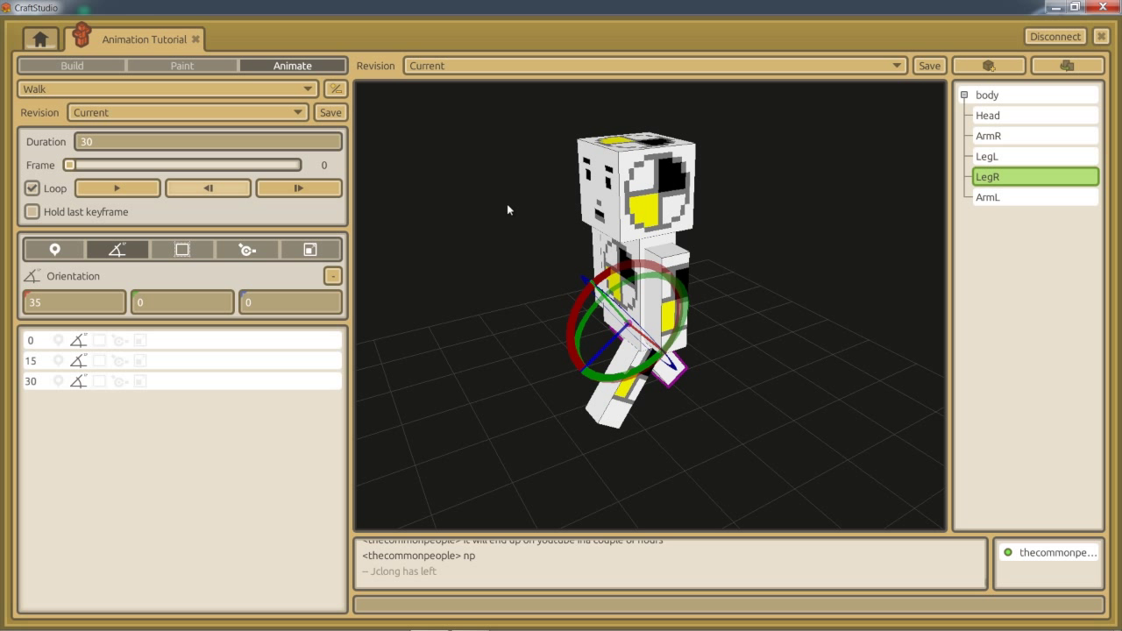
click(1009, 199)
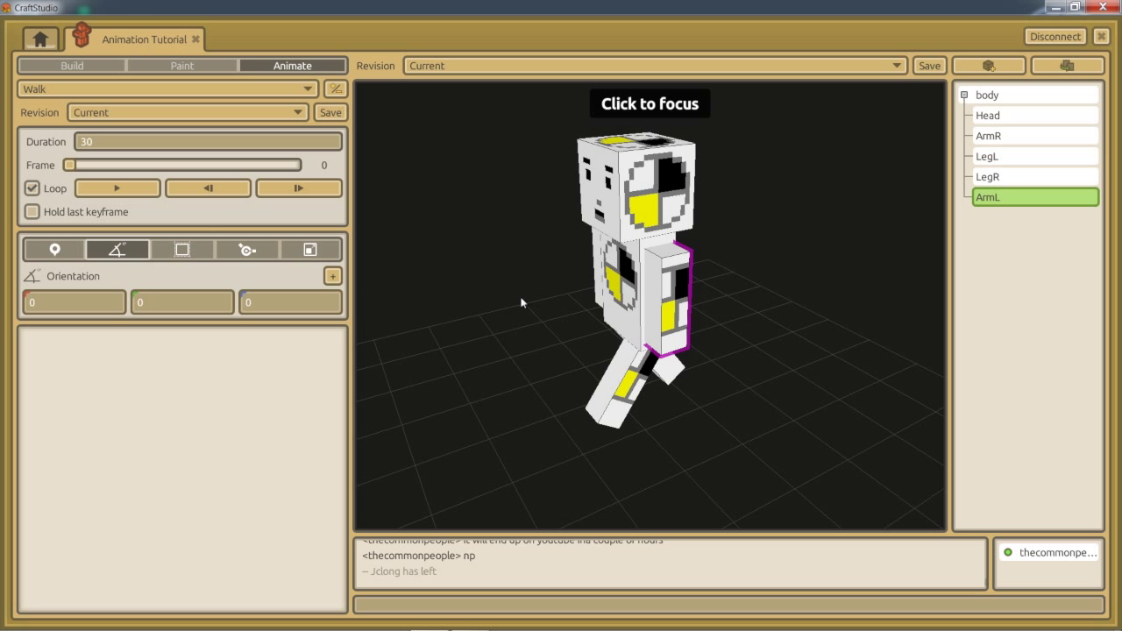
click(332, 277)
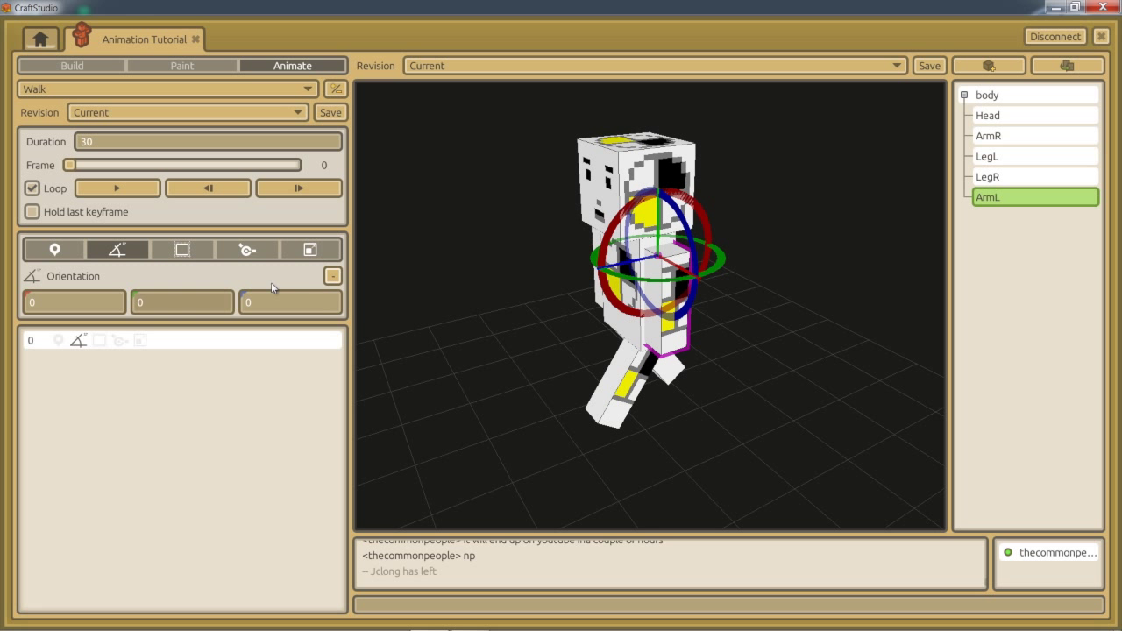
drag(616, 278, 633, 327)
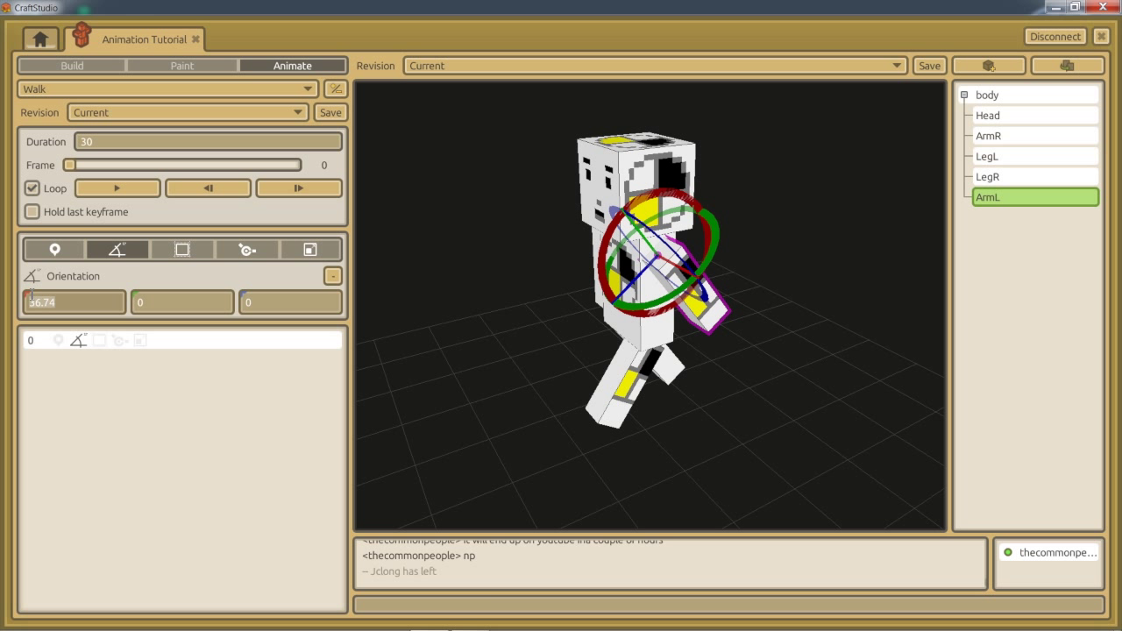
key(Tab)
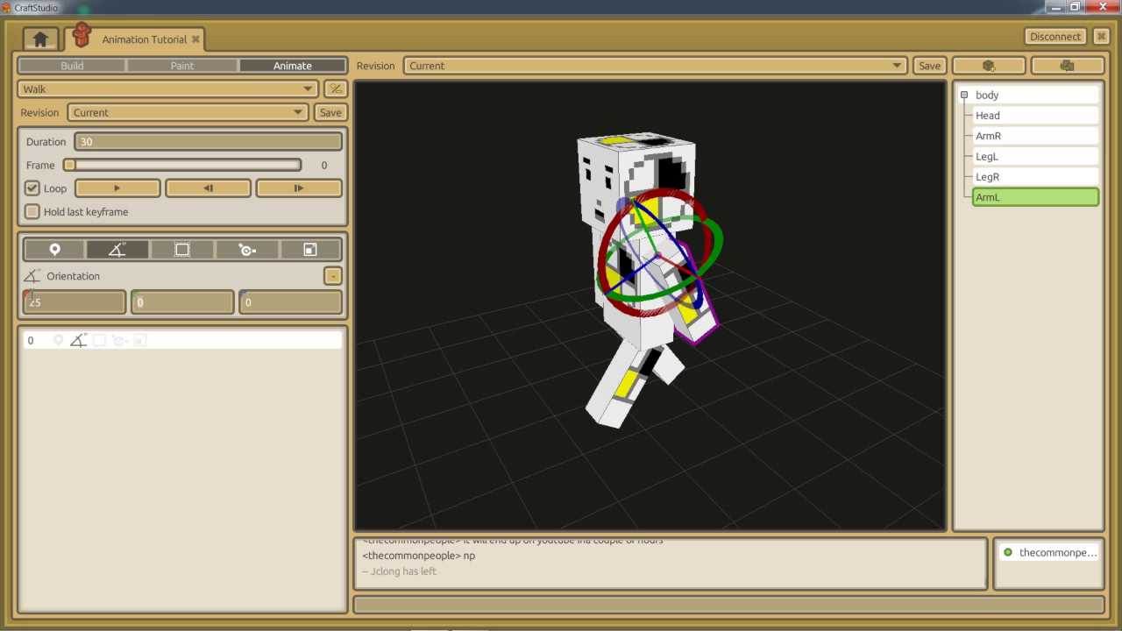
Step: Tilt ArmL outward from the body by setting its blue-axis orientation to 10 at frame 0
click(731, 341)
middle_drag(563, 327, 737, 338)
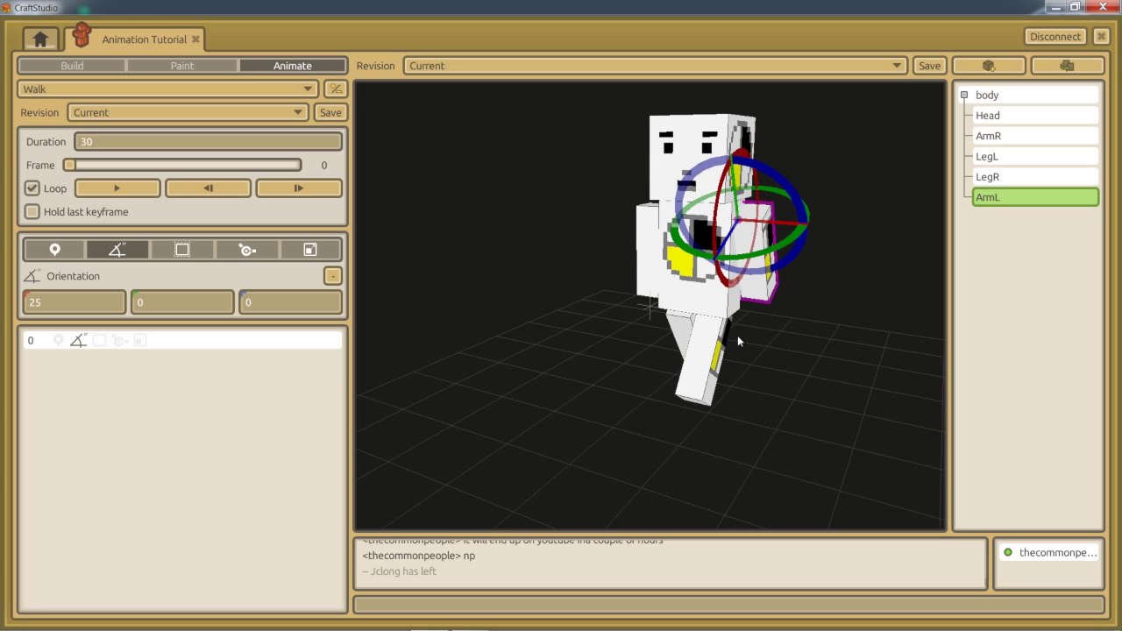
drag(792, 199, 790, 193)
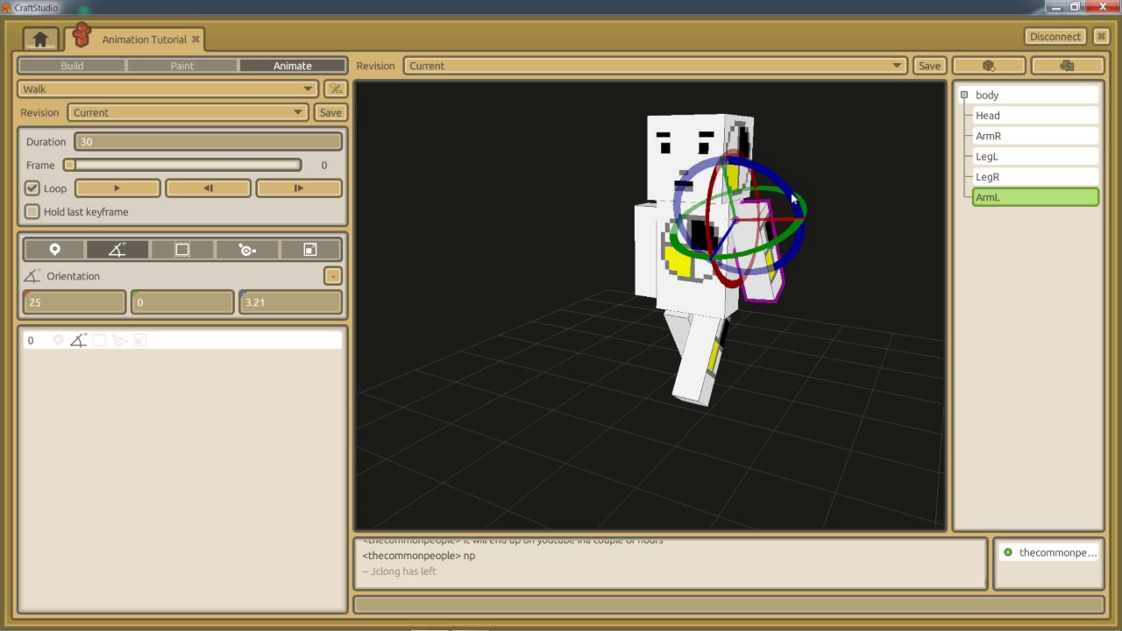
click(272, 301)
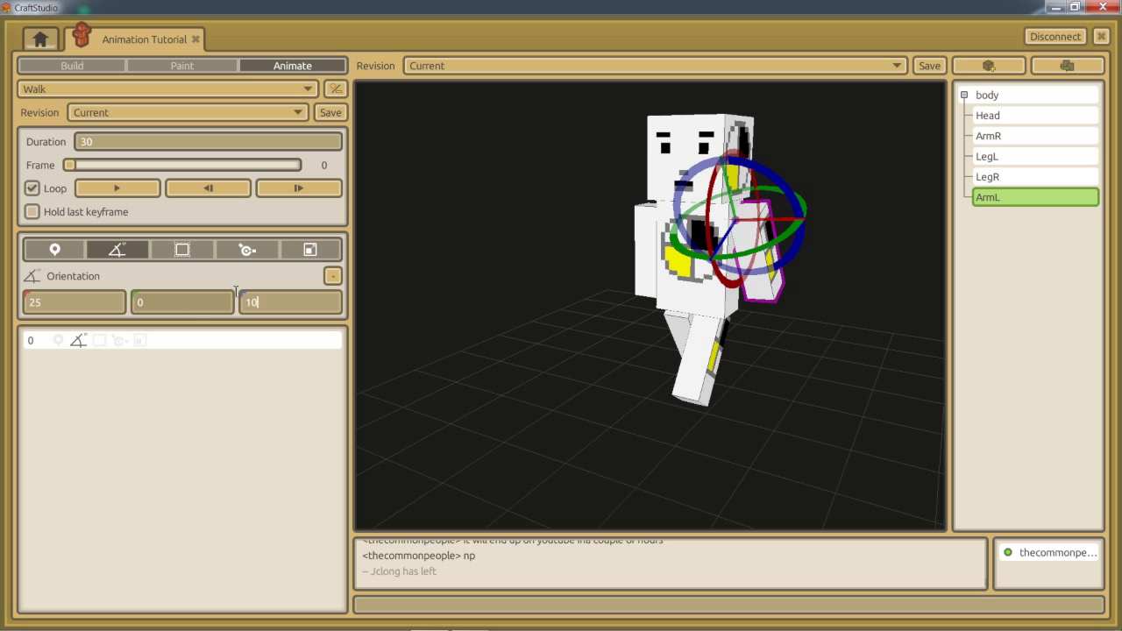
click(212, 303)
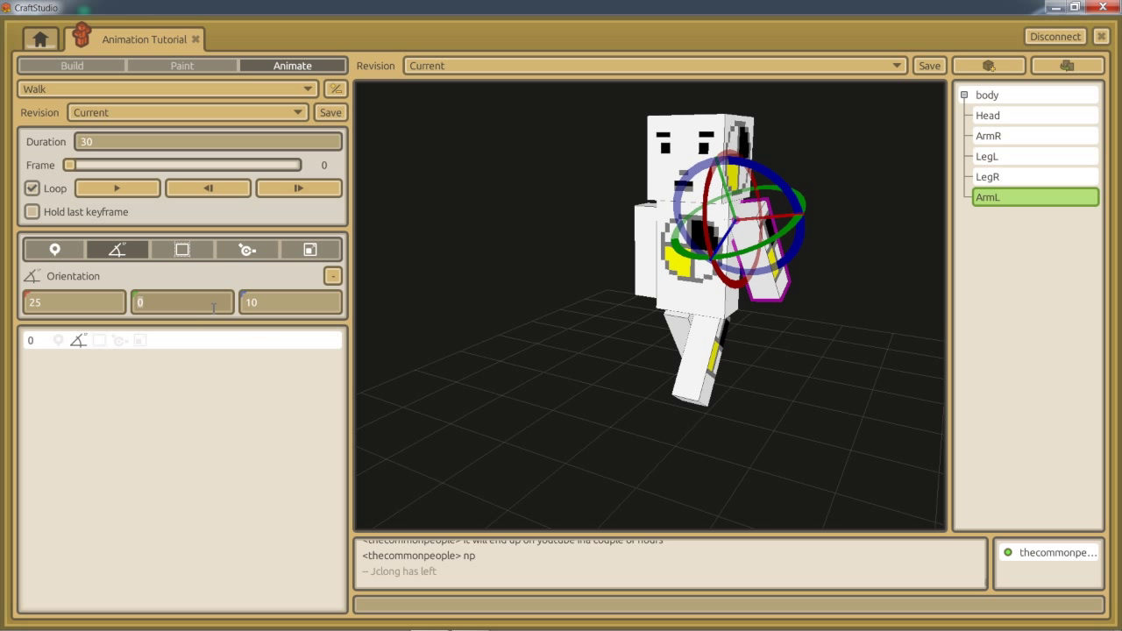
Step: Add an orientation keyframe for ArmL at frame 30, keeping the 25, 0, 10 orientation
middle_drag(557, 324, 561, 325)
right_drag(562, 327, 561, 323)
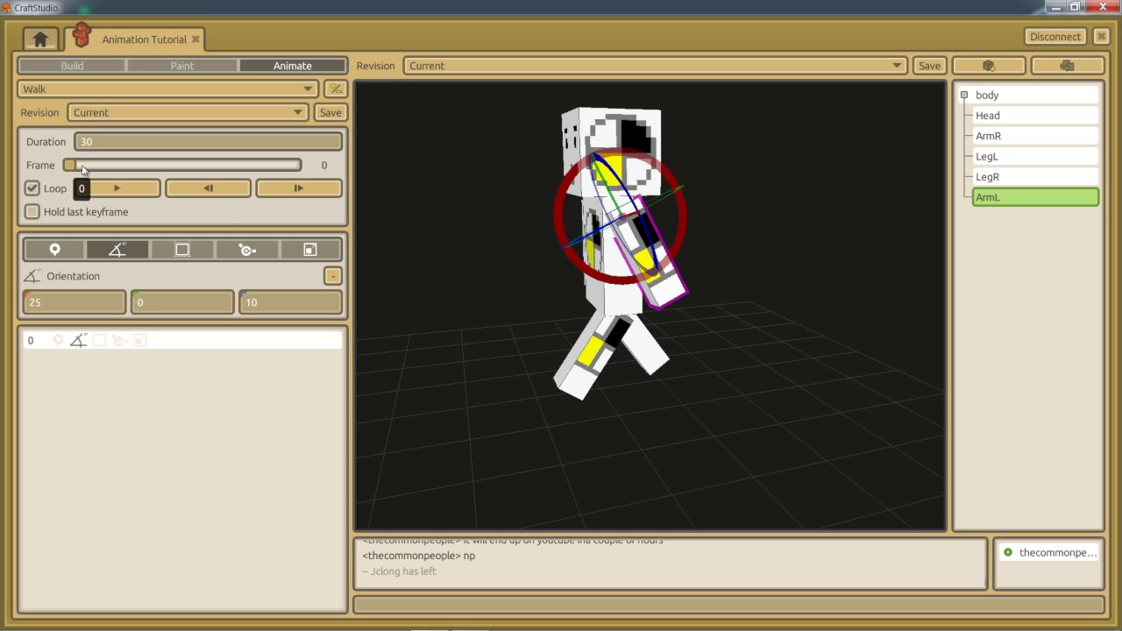
drag(82, 169, 327, 166)
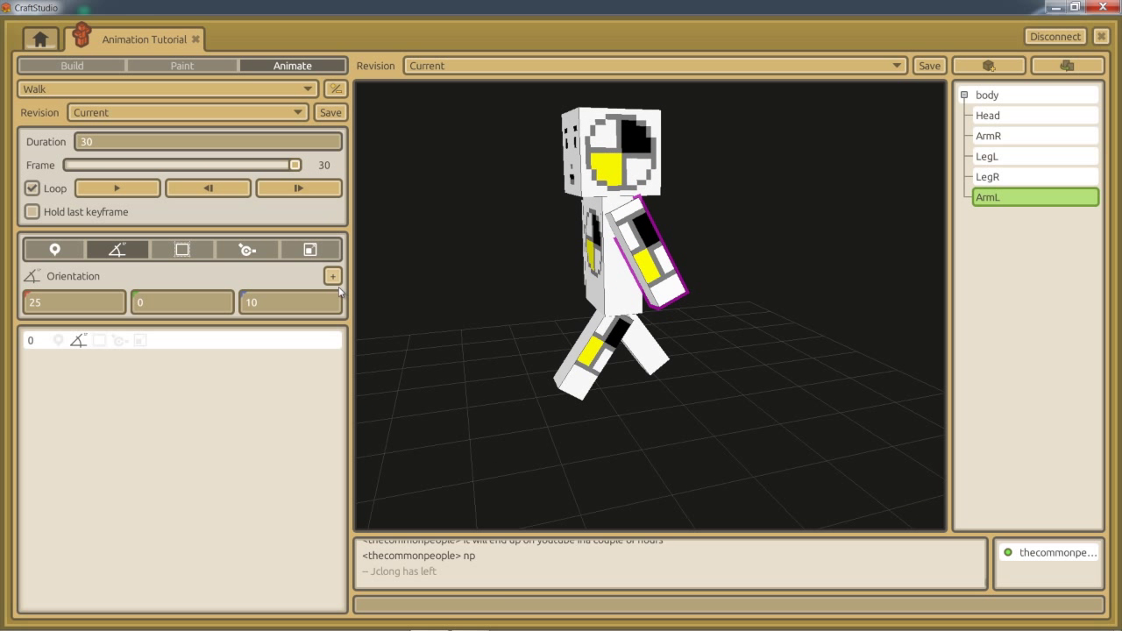
key(i)
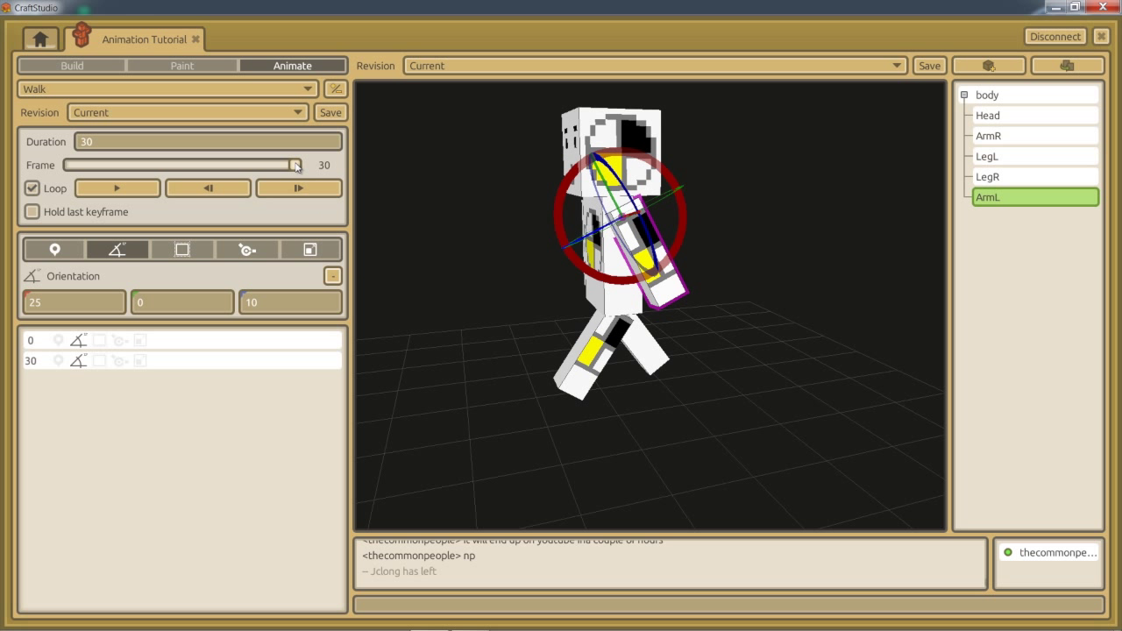
drag(295, 165, 183, 169)
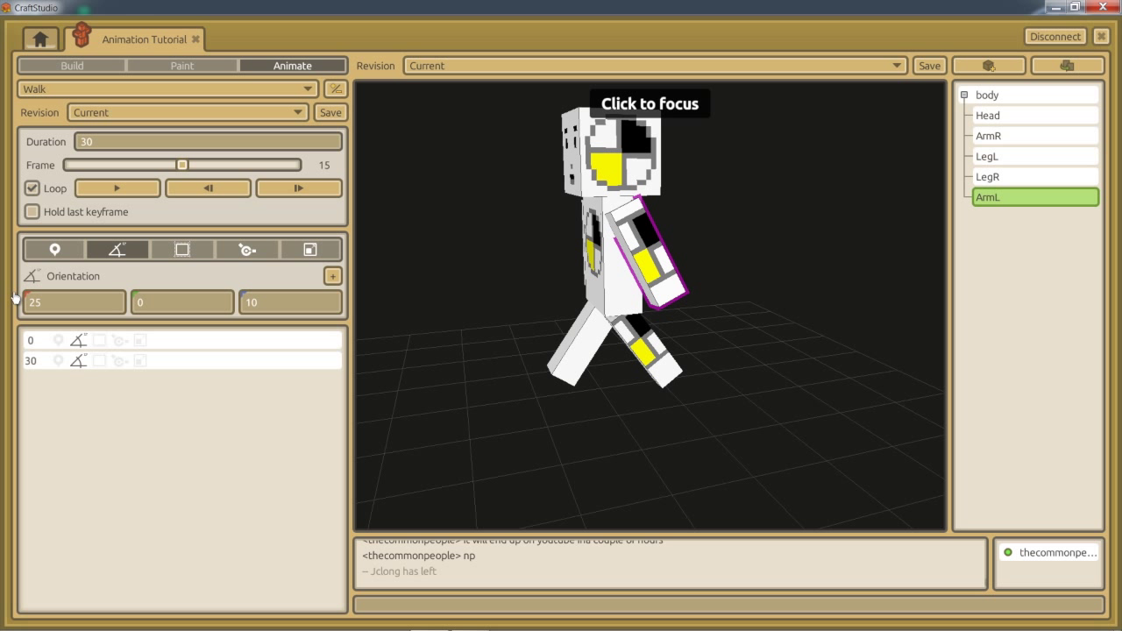
click(47, 301)
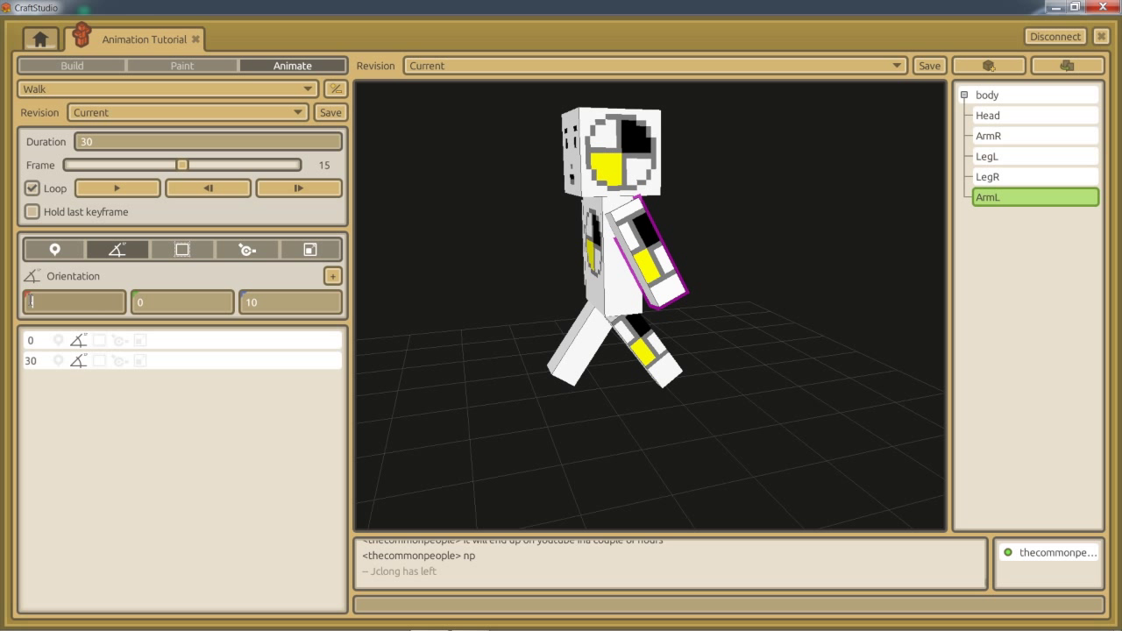
click(202, 303)
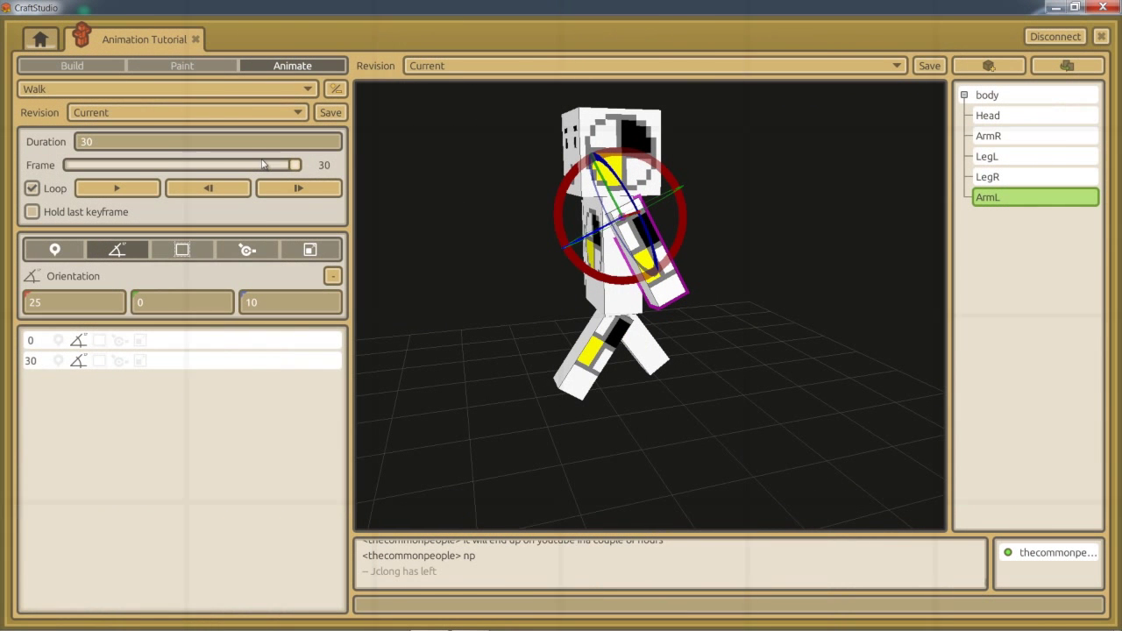
Step: Add an orientation keyframe for ArmL at frame 15 and reverse its red-axis angle so the arm swings forward
drag(293, 168, 181, 166)
click(334, 275)
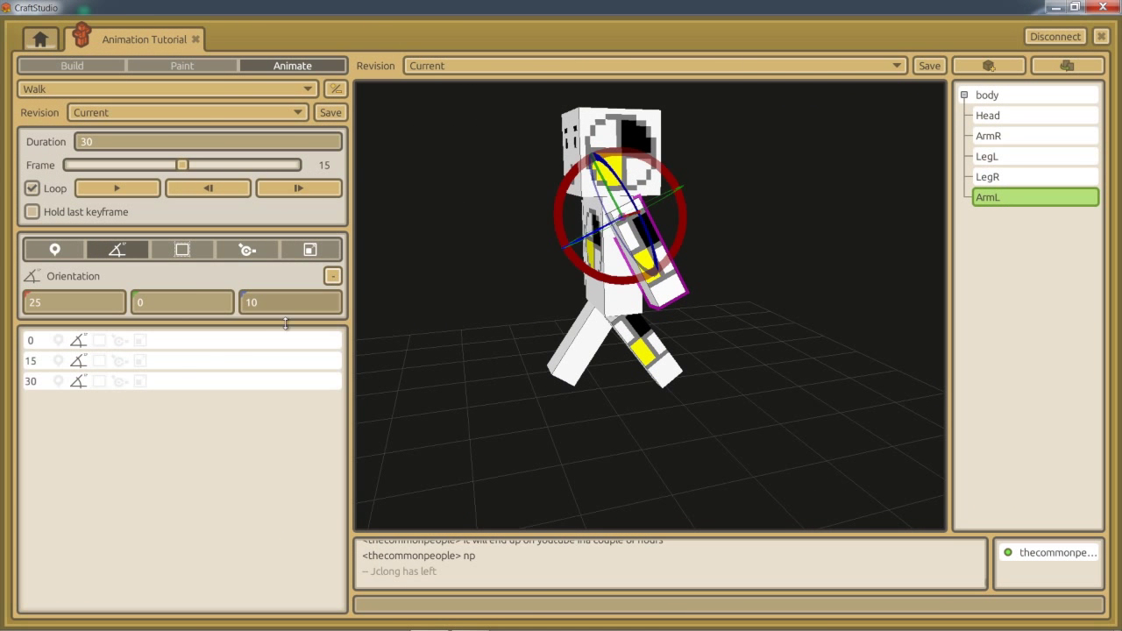
click(168, 364)
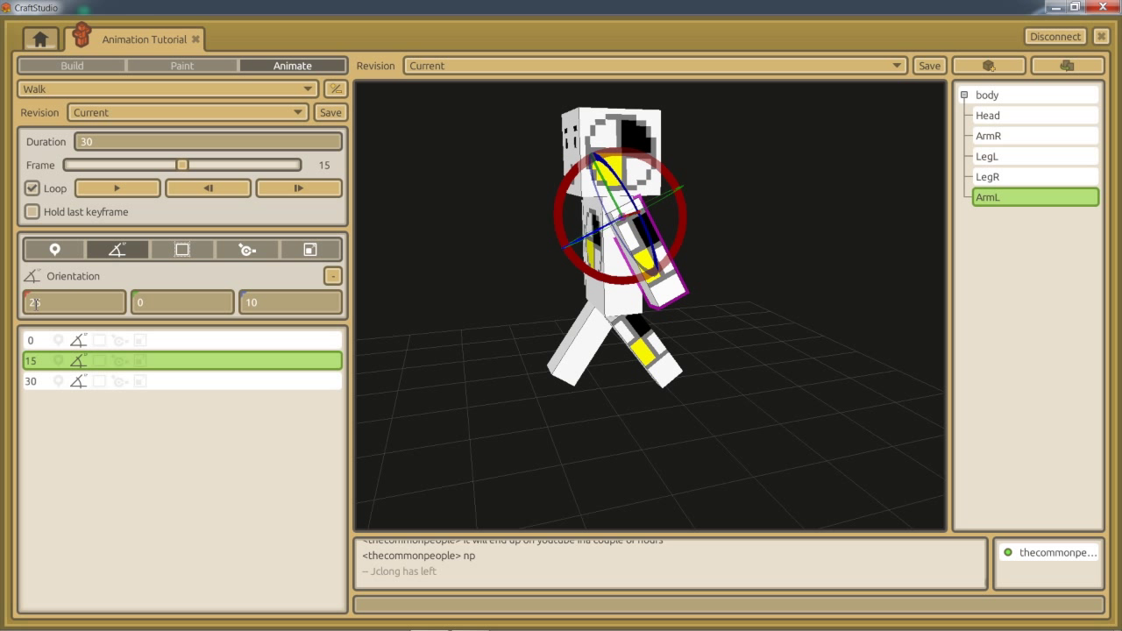
drag(55, 303, 27, 292)
key(Tab)
Step: Play the Walk animation to check ArmL's swing, stop playback, and inspect the arm from the front and side
middle_drag(481, 238, 598, 263)
click(117, 188)
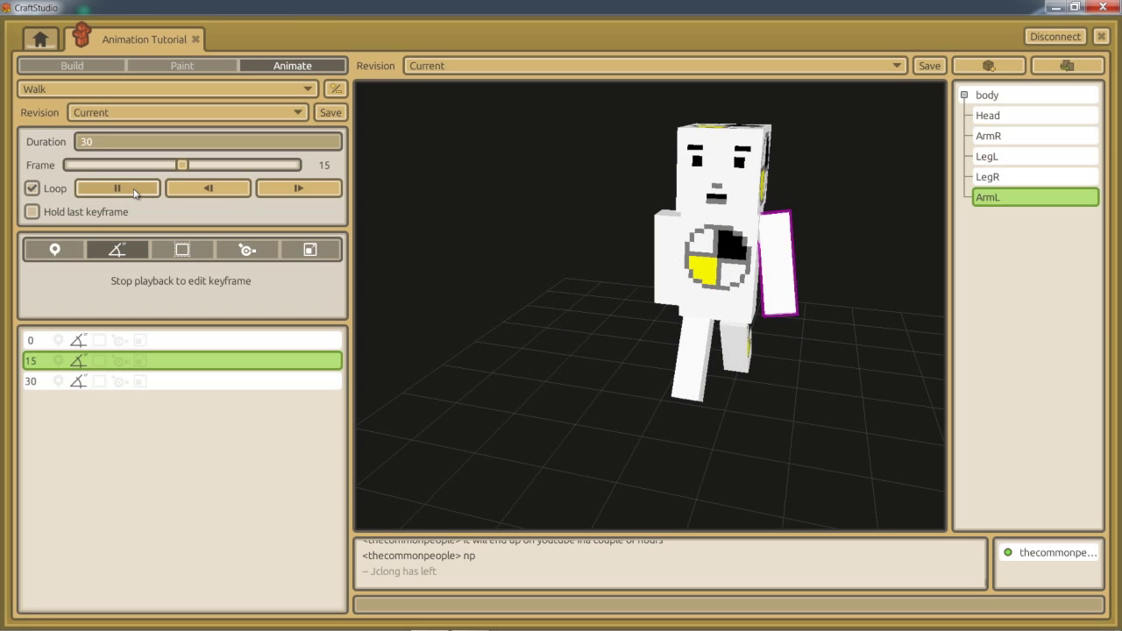
middle_drag(561, 322, 561, 323)
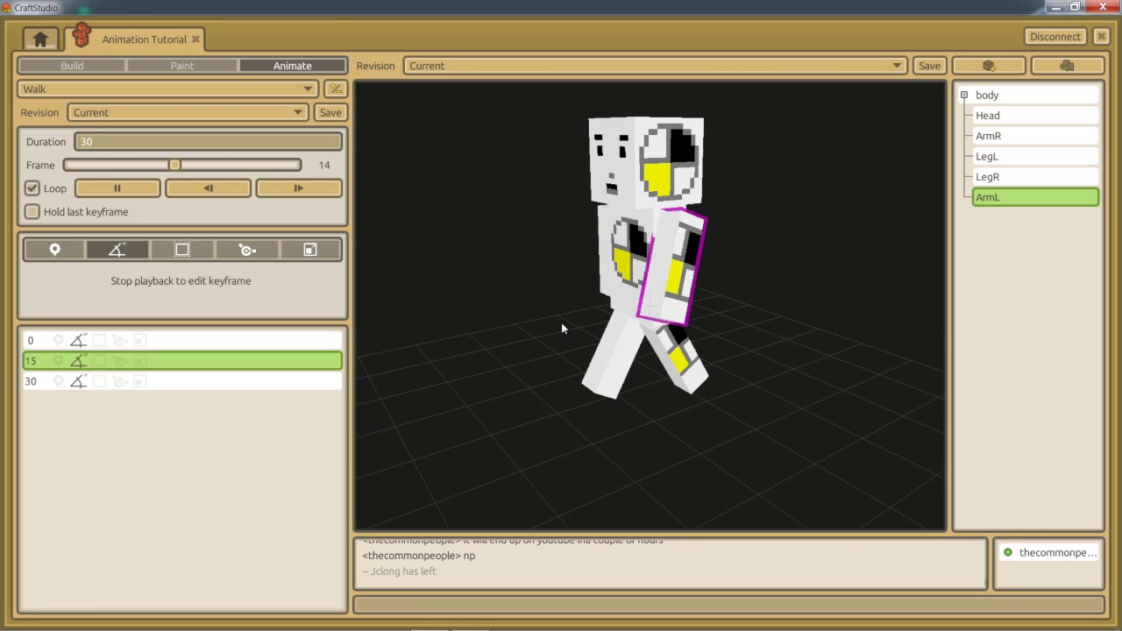
click(103, 186)
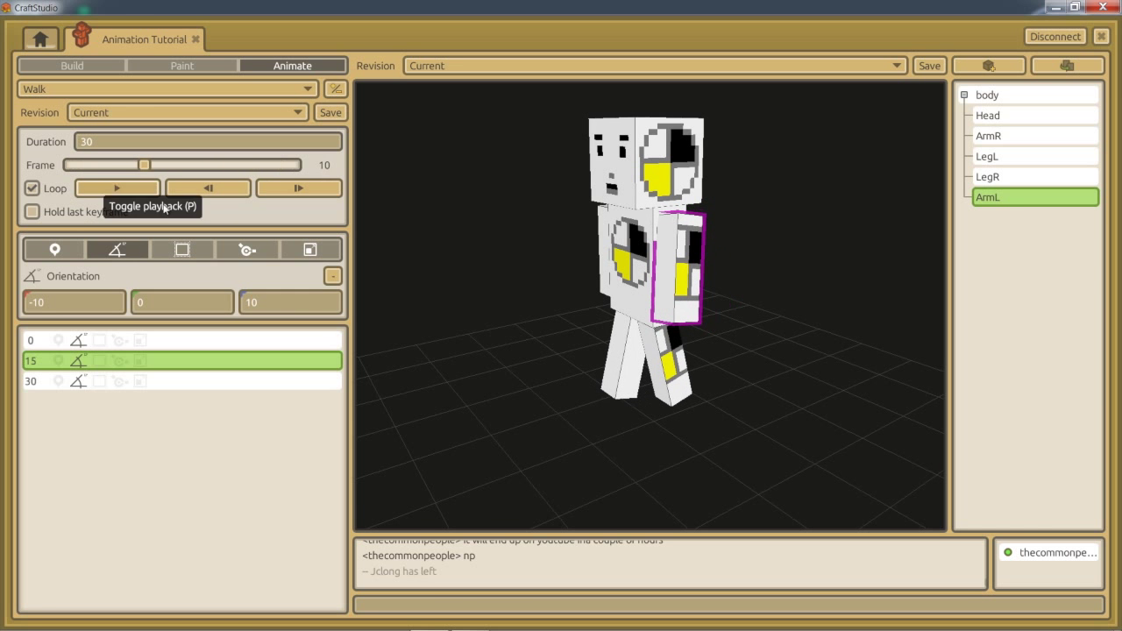
middle_drag(503, 226, 562, 324)
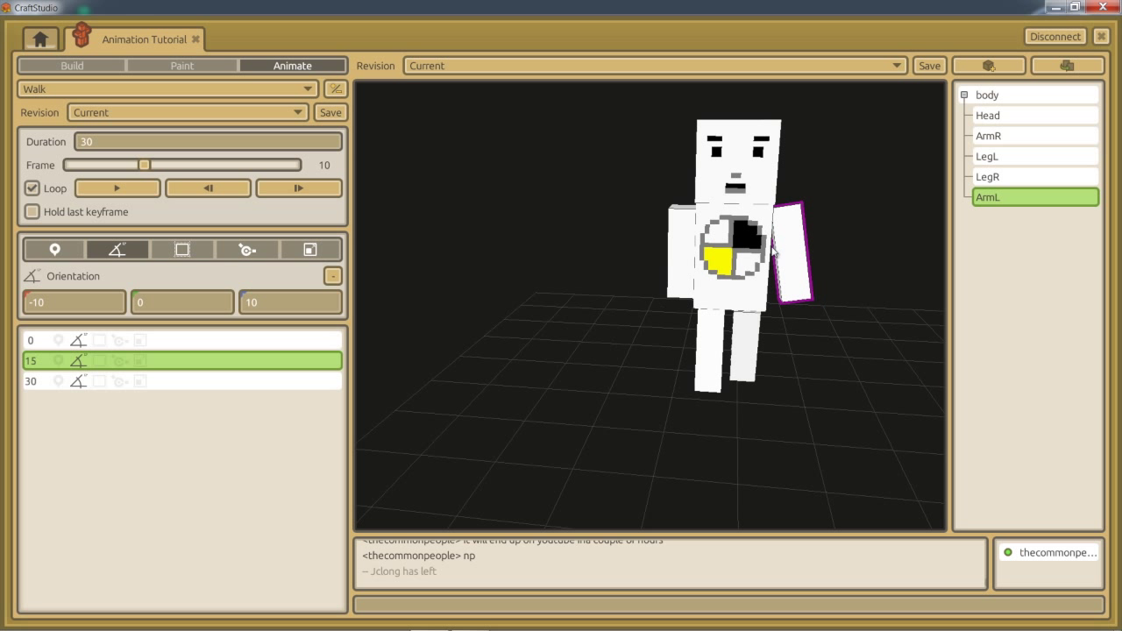
mouse_move(555, 263)
middle_down()
mouse_move(561, 325)
mouse_move(545, 258)
middle_up()
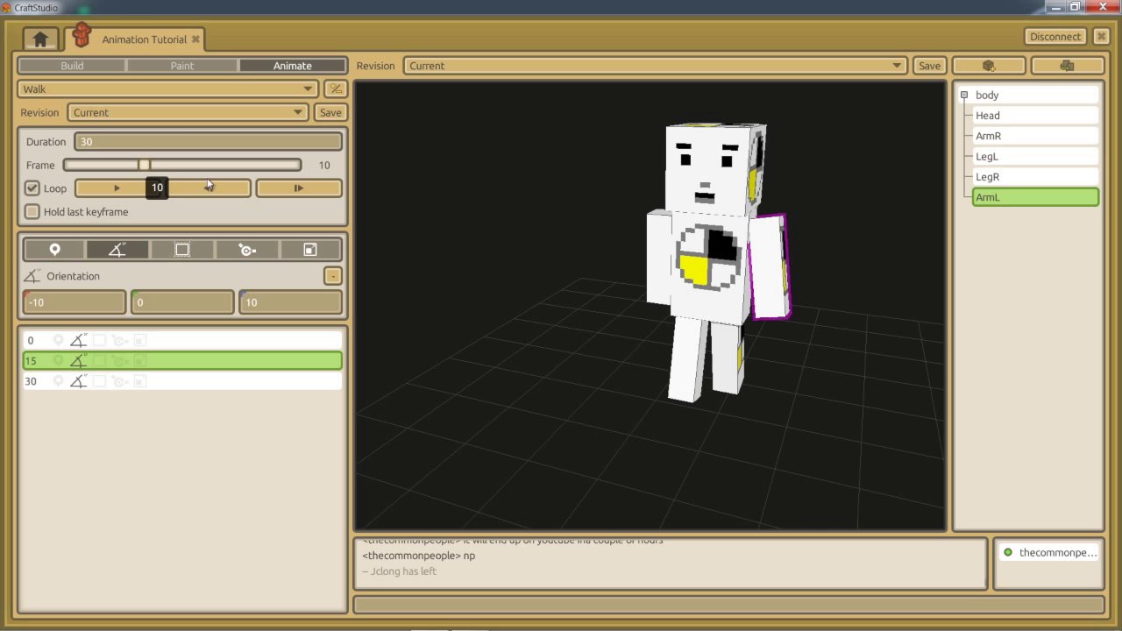
mouse_move(702, 306)
middle_down()
mouse_move(560, 323)
mouse_move(688, 309)
middle_up()
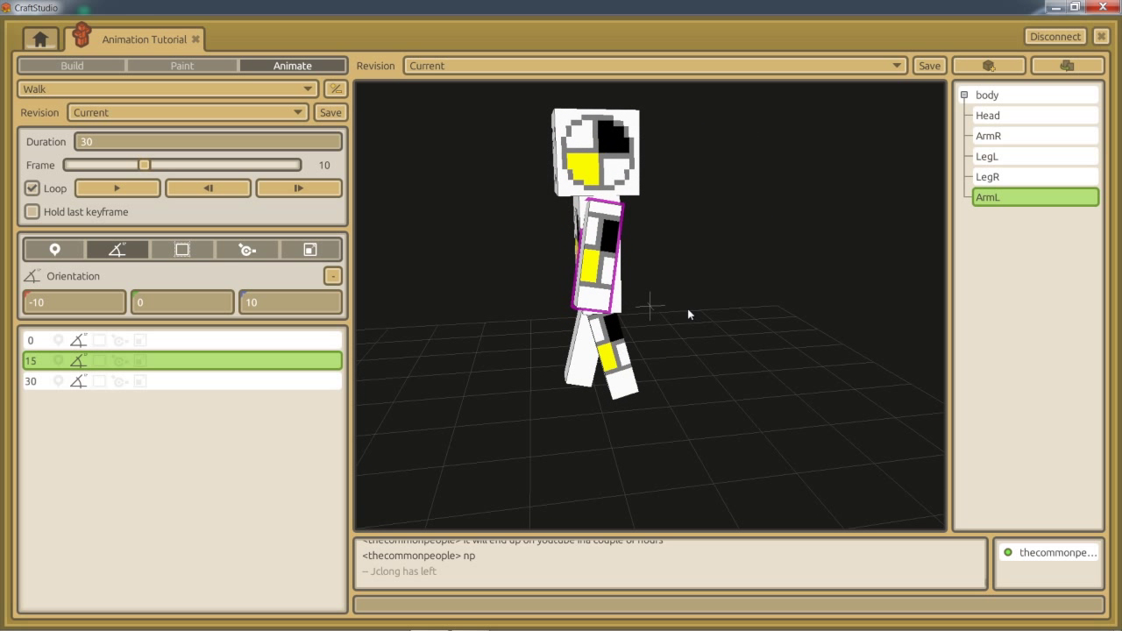
Step: Add an orientation keyframe for ArmL at frame 8 and set its blue-axis orientation to 5
drag(144, 165, 134, 166)
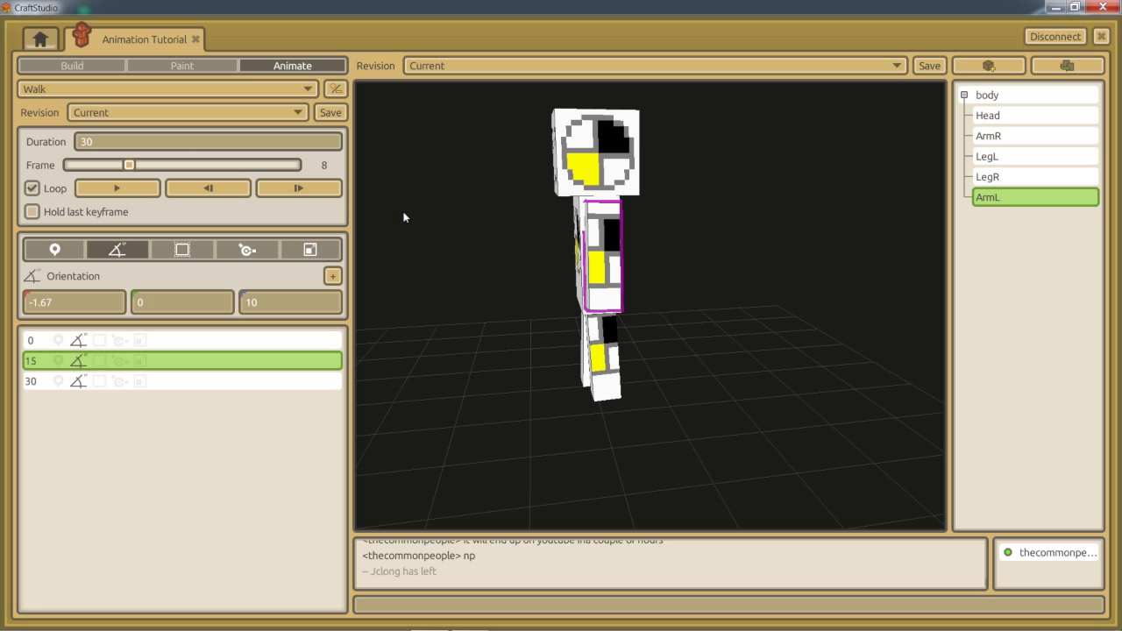
right_drag(403, 215, 561, 323)
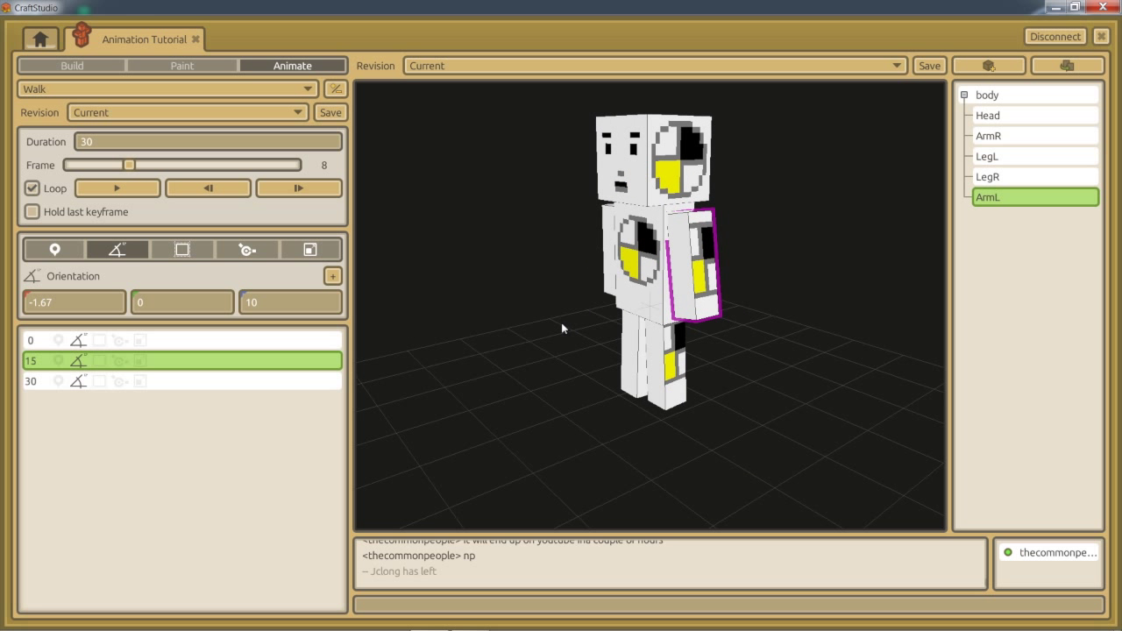
click(332, 276)
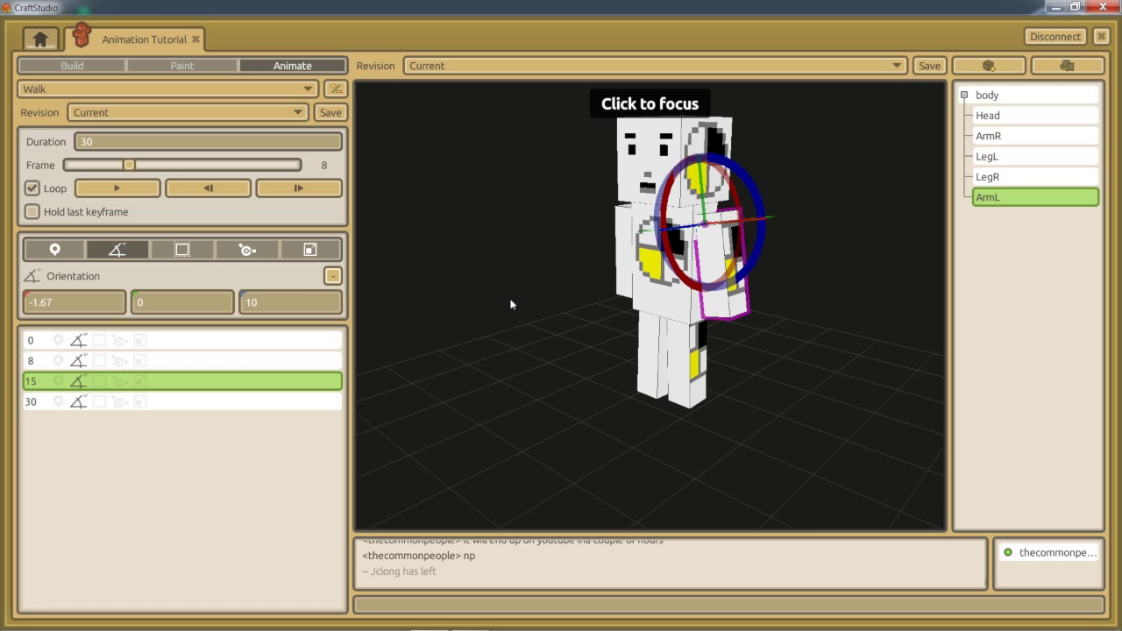
right_drag(509, 266, 561, 323)
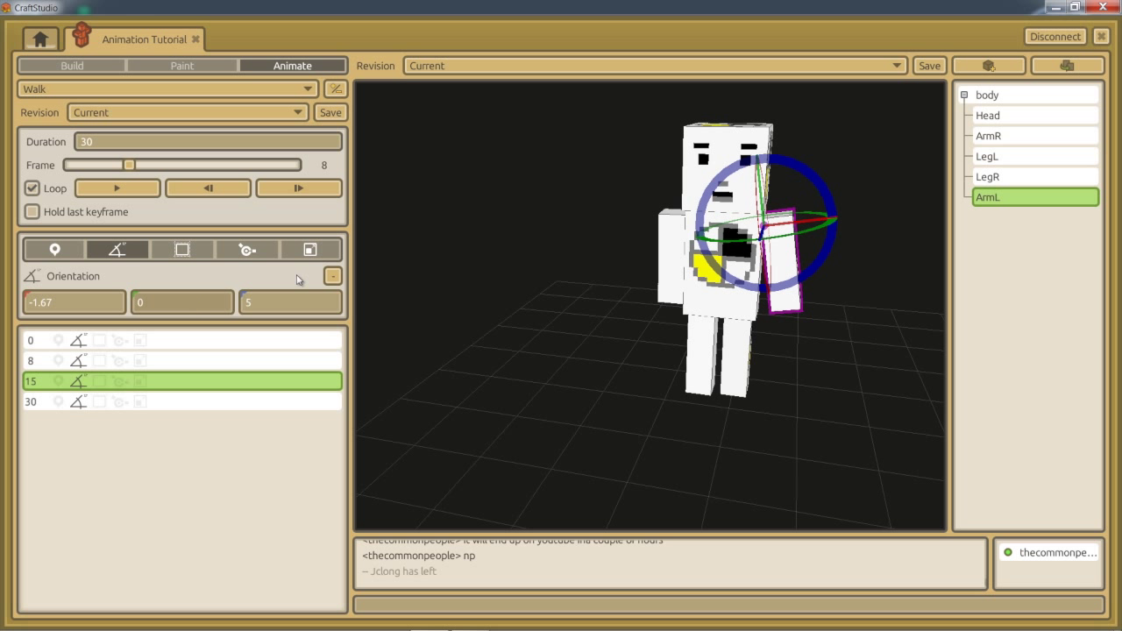
click(322, 295)
key(Return)
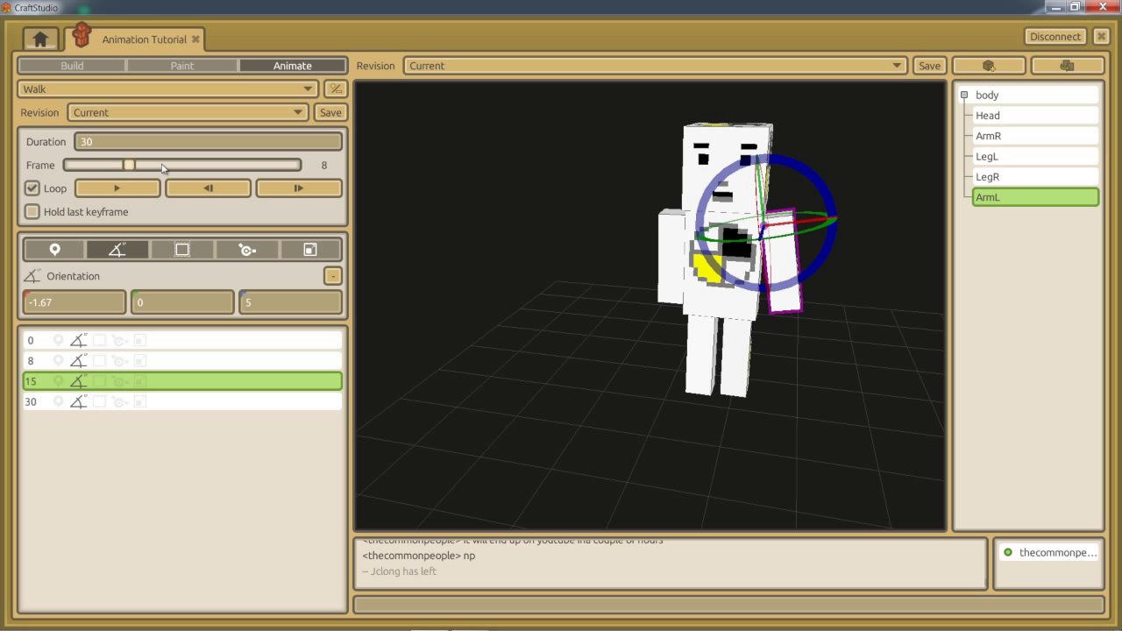
Step: Add an orientation keyframe for ArmL at frame 22 and set its blue-axis orientation to 5
drag(133, 166, 234, 167)
middle_drag(509, 208, 423, 179)
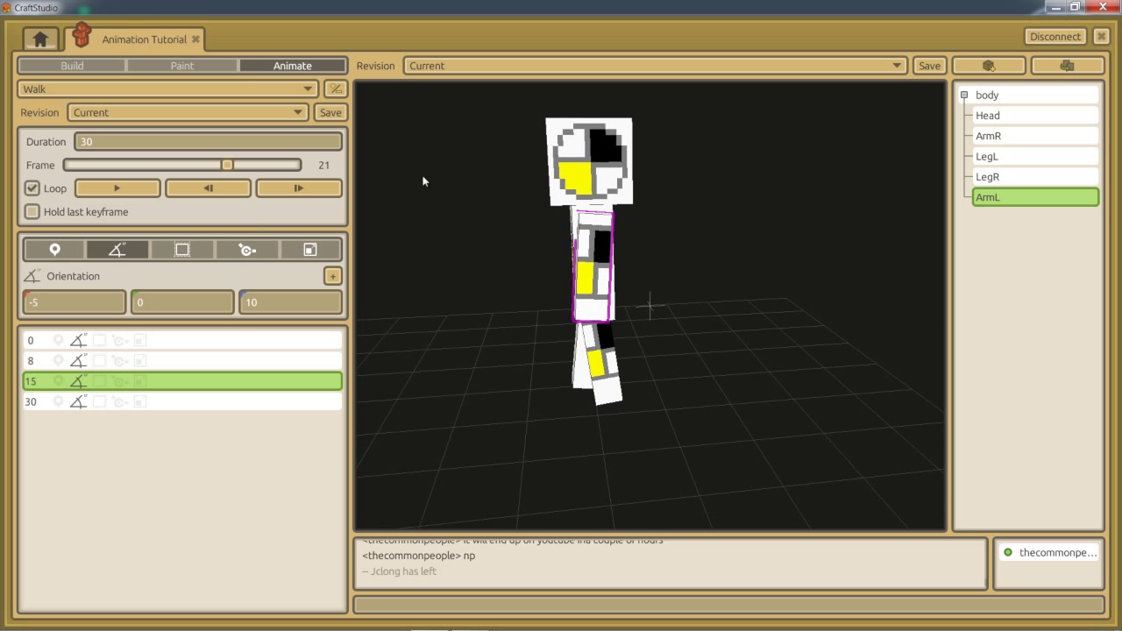
drag(231, 166, 235, 166)
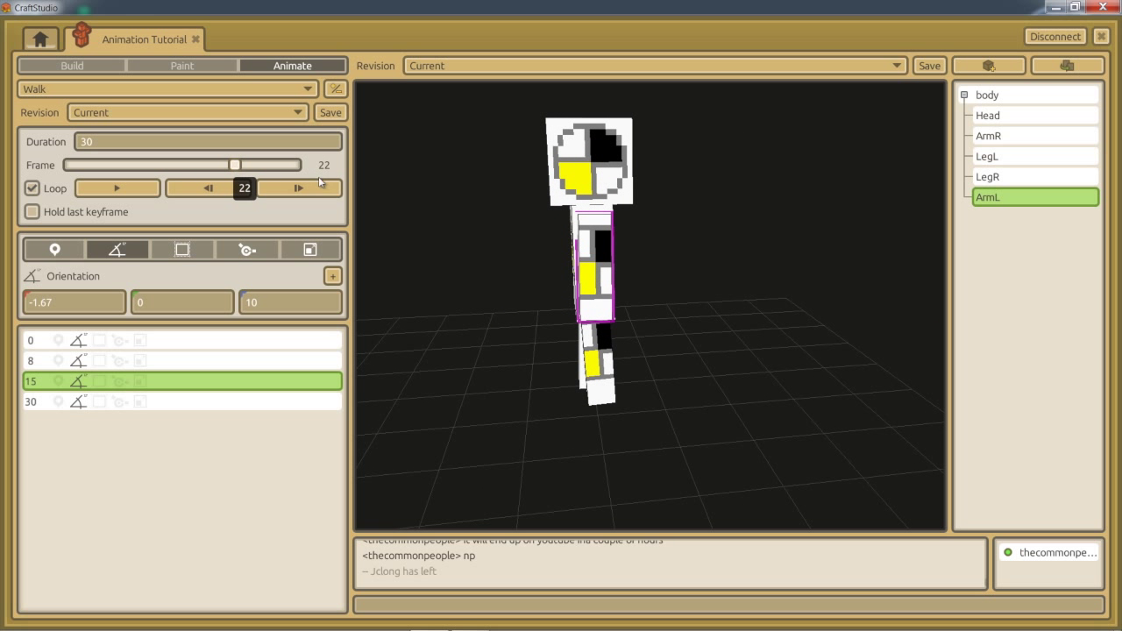
click(333, 275)
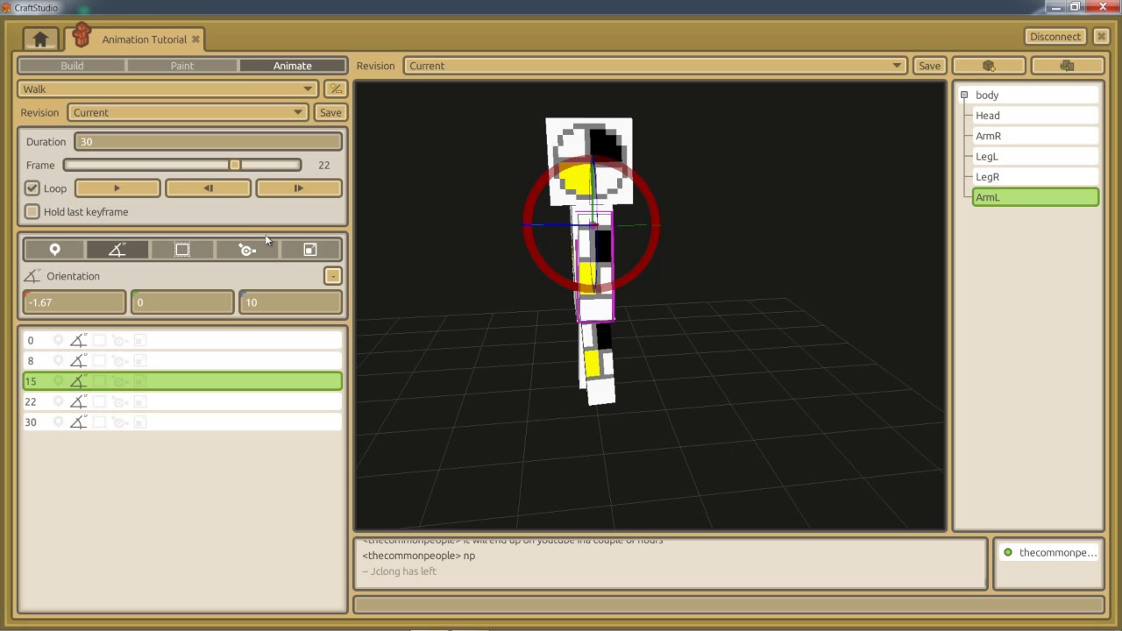
drag(280, 303, 181, 291)
click(178, 299)
middle_drag(563, 323, 561, 328)
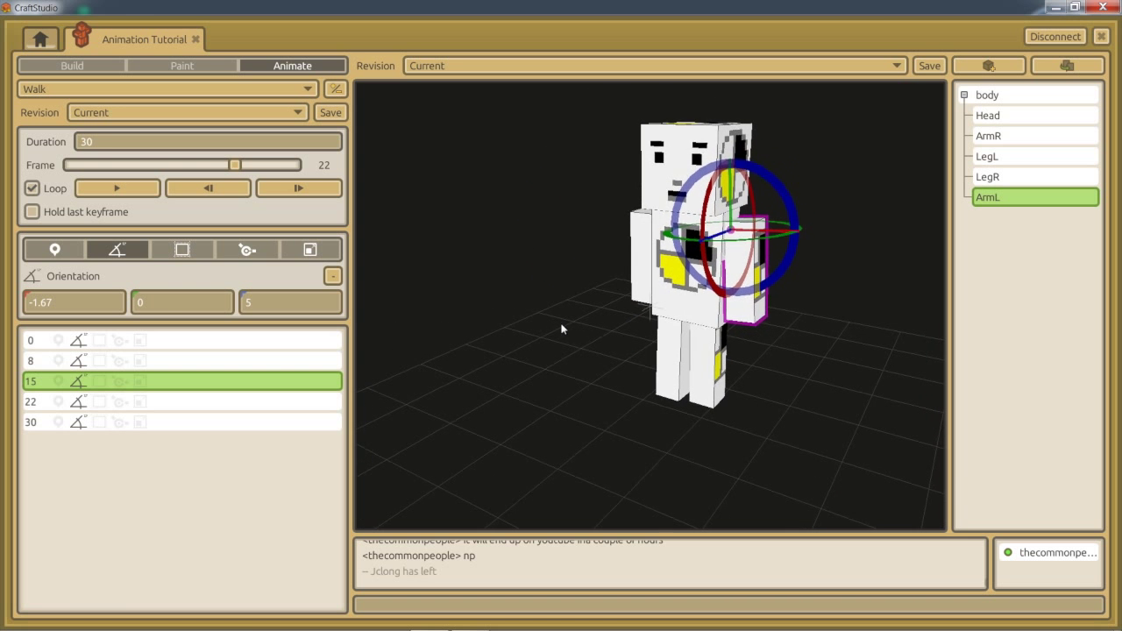
Step: Play the Walk animation to check ArmL's sideways tilt through the swing, and stop playback
click(117, 188)
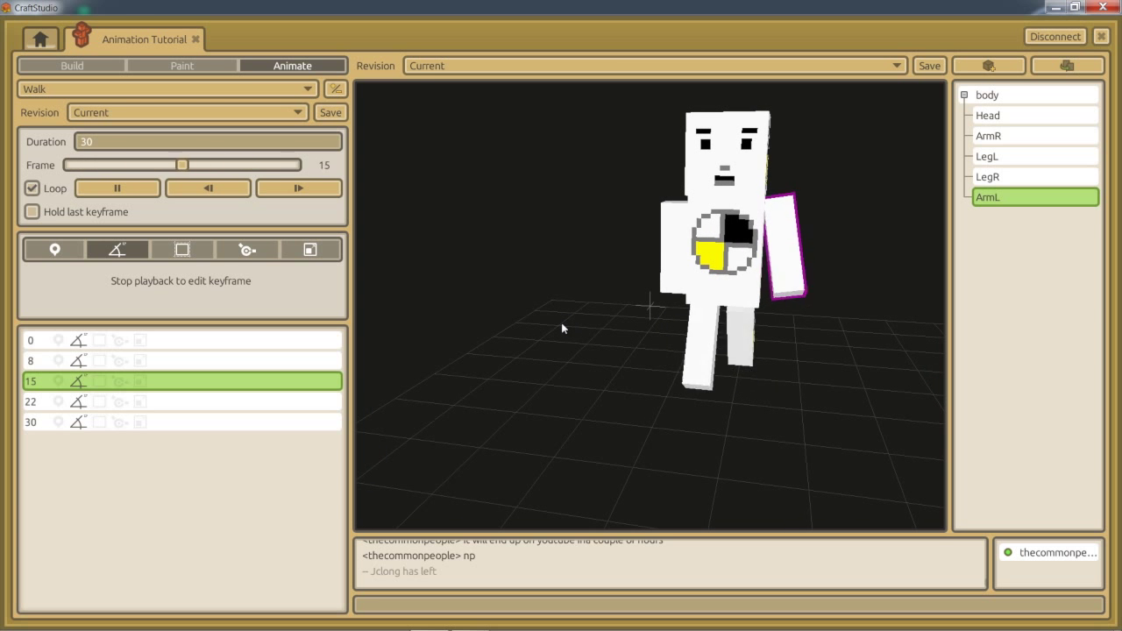
mouse_move(561, 328)
right_down()
mouse_move(543, 328)
mouse_move(561, 326)
right_up()
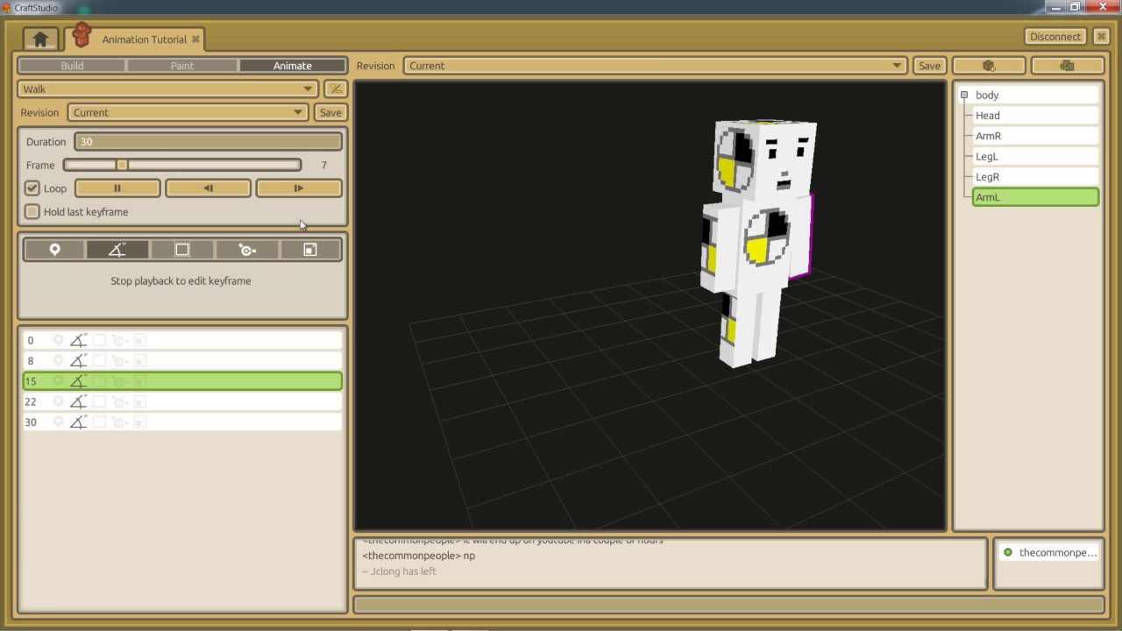
click(118, 189)
Step: Add an orientation keyframe for ArmR at frame 0 and set its orientation to -25, 0, 10
click(714, 227)
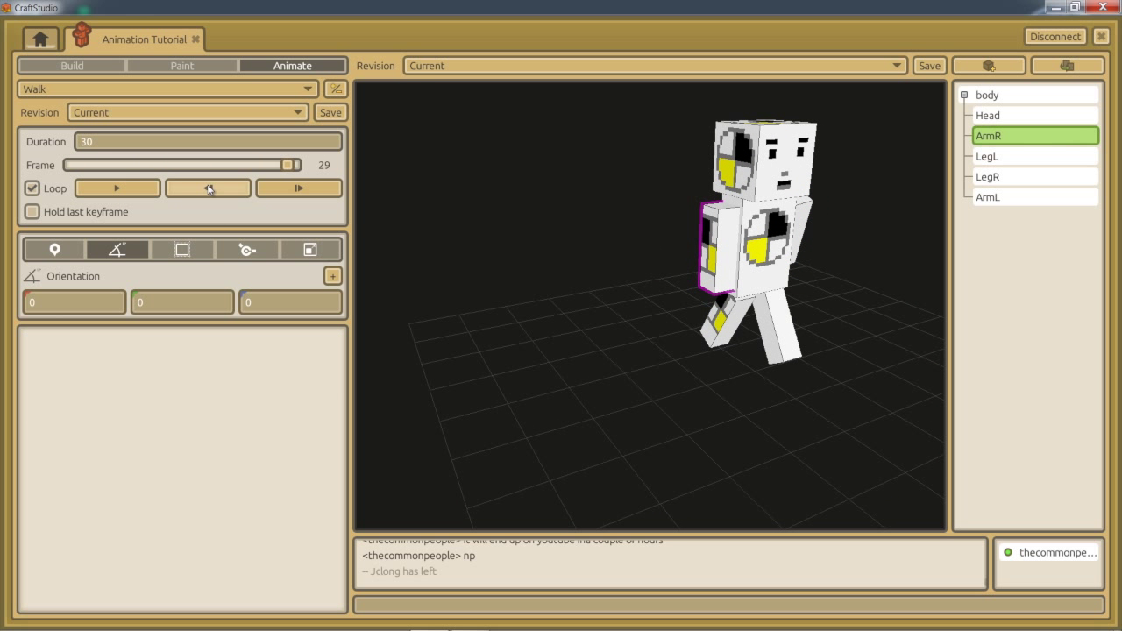
click(208, 187)
click(333, 277)
right_drag(648, 306, 168, 201)
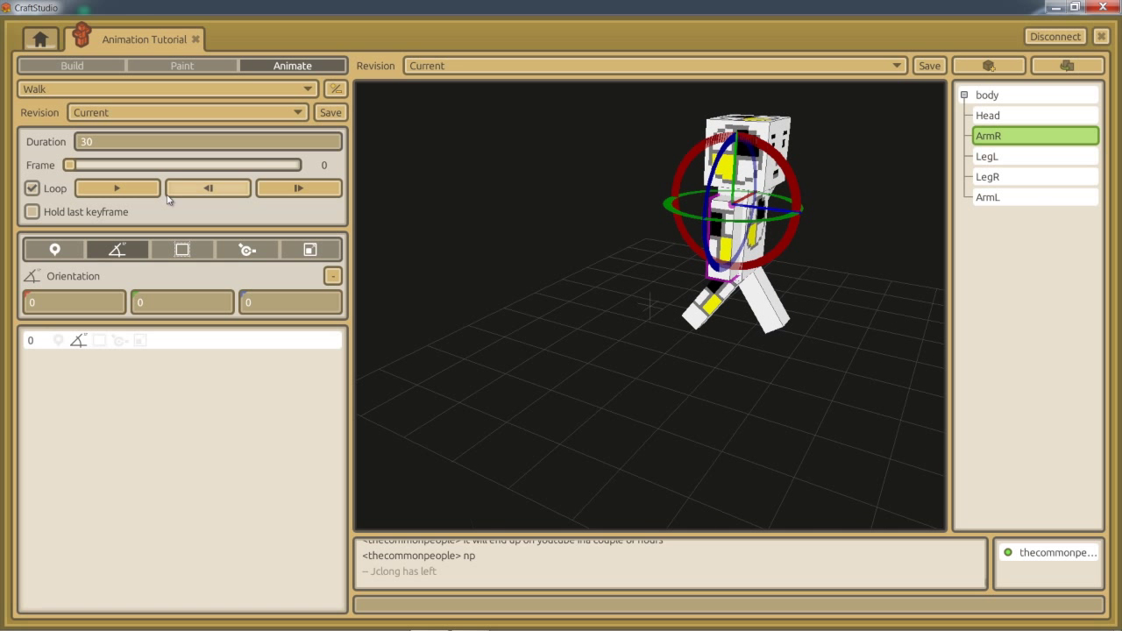
drag(791, 211, 778, 173)
text(-25)
drag(85, 300, 13, 309)
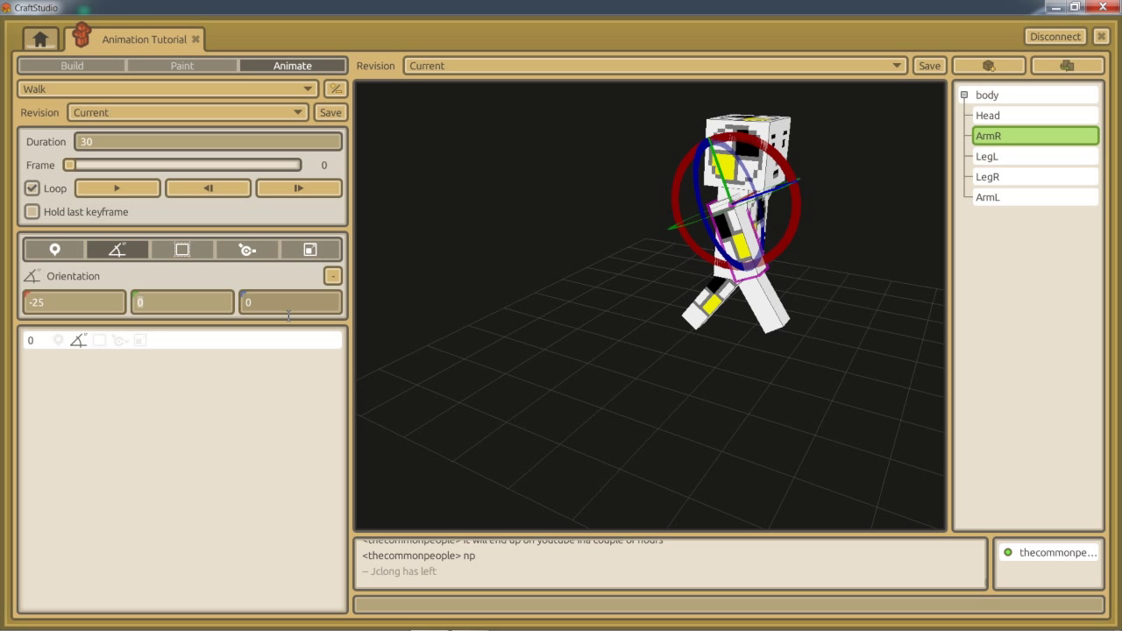
click(206, 340)
Step: Add orientation keyframes for ArmR at frames 15 and 30, keeping the -25, 0, 10 orientation
drag(71, 165, 182, 164)
click(332, 275)
click(333, 276)
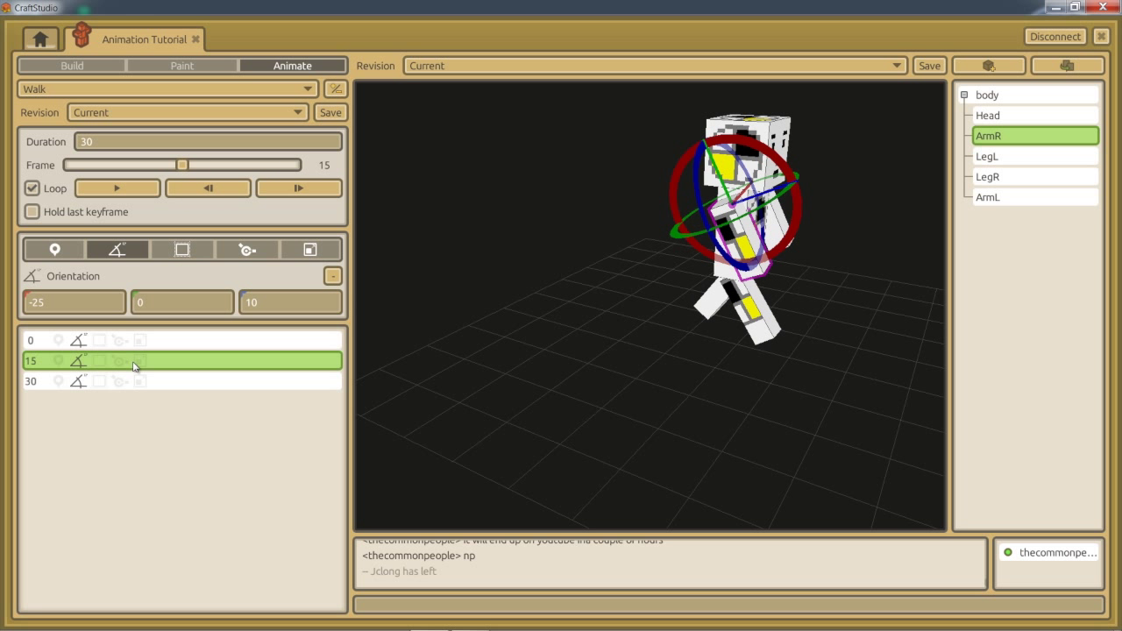
Step: Tilt ArmR outward from the body by setting its blue-axis orientation to -10 in the keyframes at frames 0, 15 and 30
middle_drag(771, 328, 564, 328)
drag(245, 302, 319, 283)
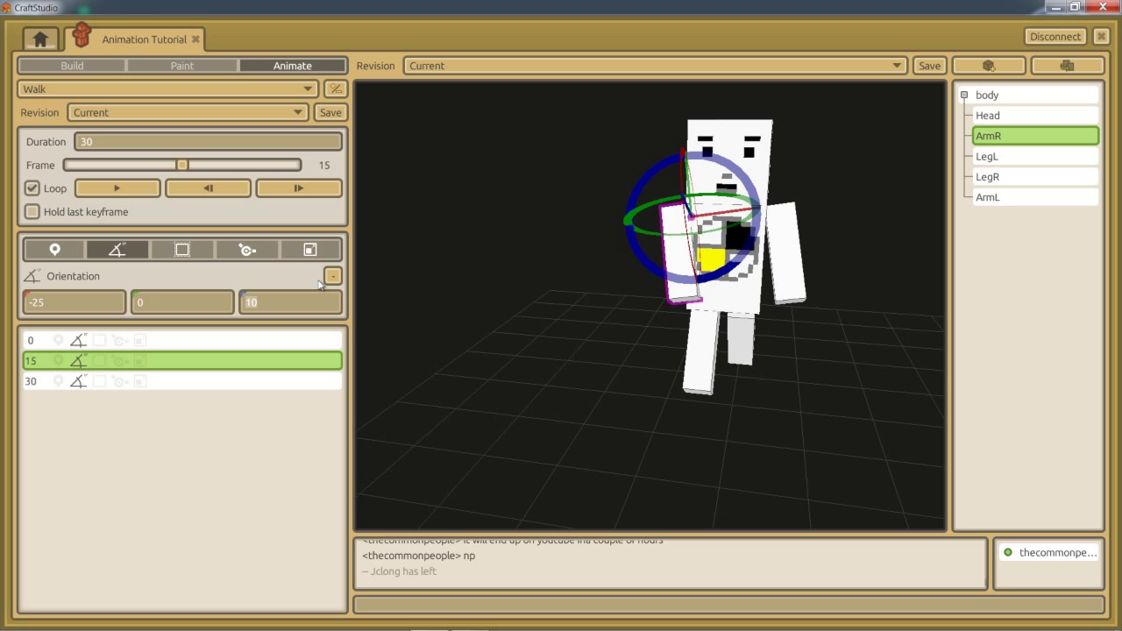
click(263, 378)
drag(246, 302, 289, 302)
text(-10)
click(227, 343)
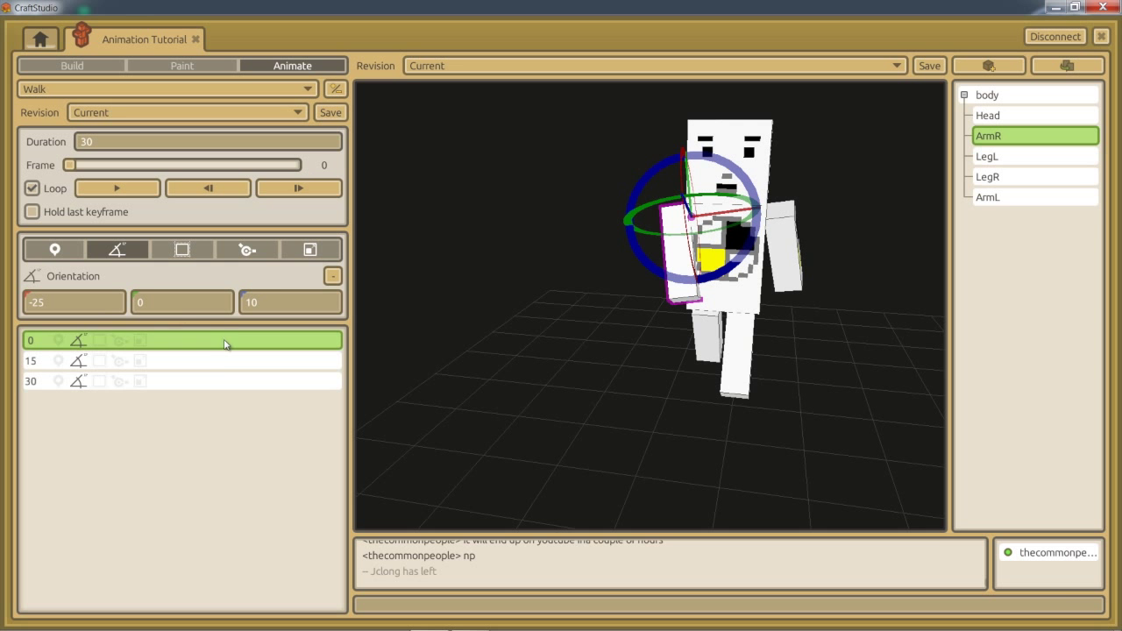
click(247, 302)
text(-)
click(205, 380)
click(201, 343)
Step: Swing ArmR backward at the frame 15 keyframe by setting its red-axis orientation to 25
middle_drag(517, 333, 562, 328)
click(120, 358)
click(34, 302)
key(BackSpace)
Step: Play the Walk animation to check both arms swinging against the legs, stop playback, and return to frame 0
click(657, 267)
key(space)
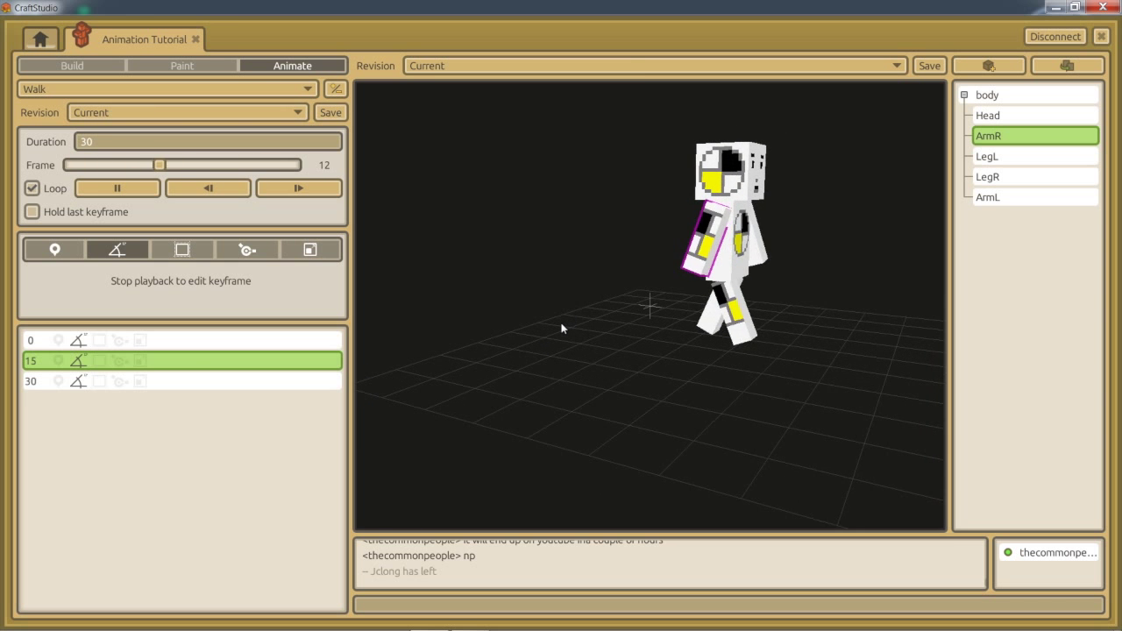
right_drag(559, 325, 684, 331)
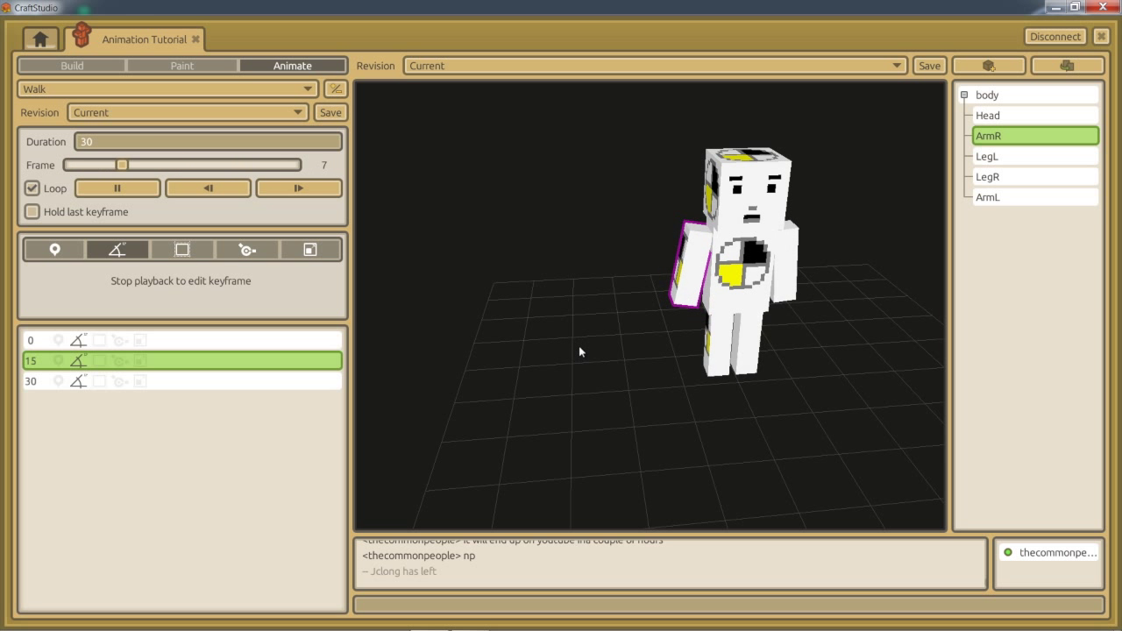
click(118, 187)
right_drag(669, 361, 561, 325)
drag(161, 166, 59, 169)
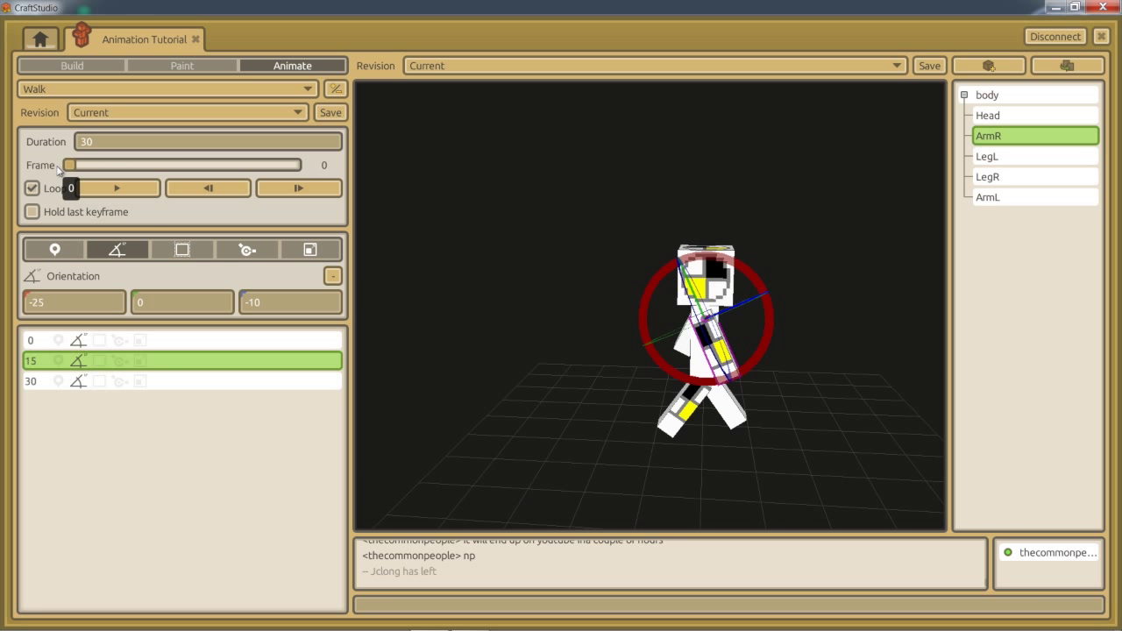
right_drag(525, 352, 529, 355)
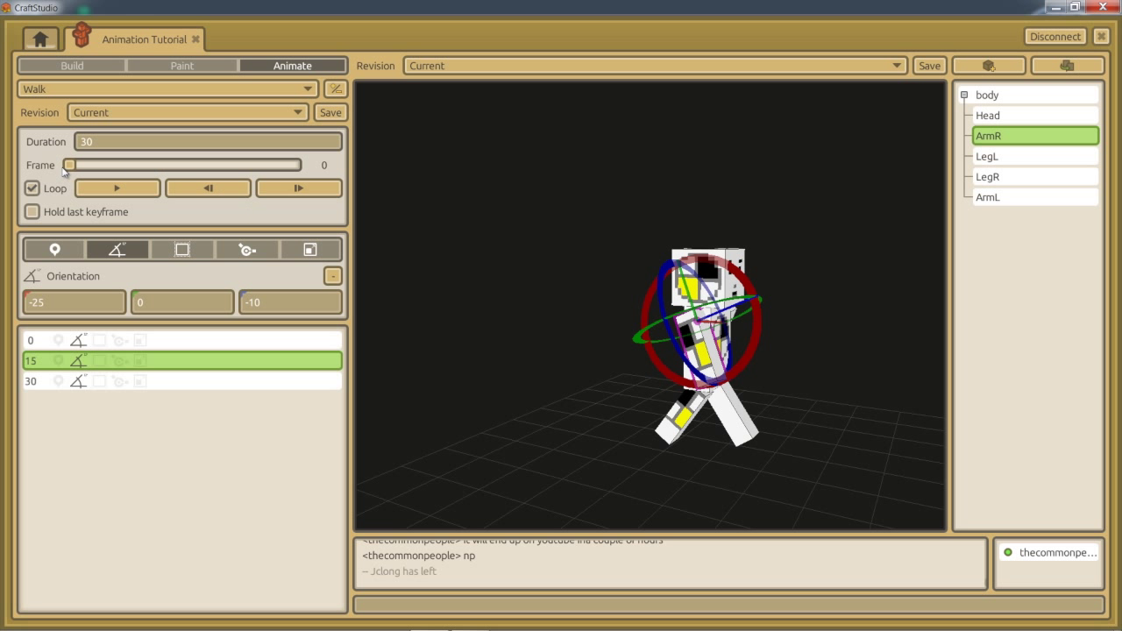
drag(68, 168, 41, 188)
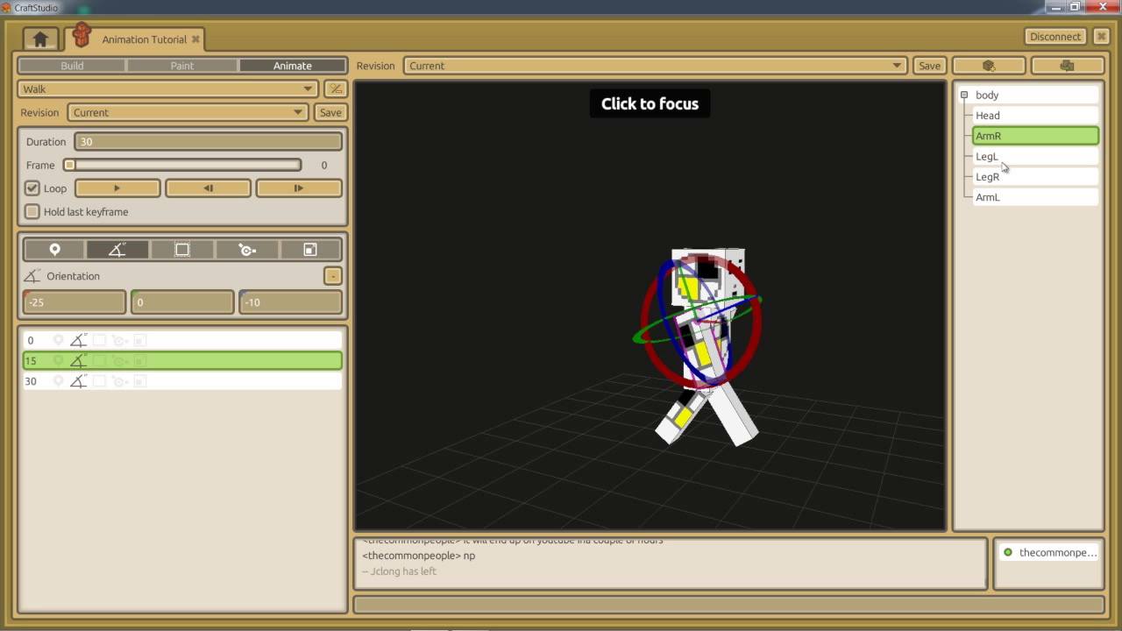
Step: Add position keyframes for the body at frames 0 and 30, keeping its -3, 37, 0 position
click(1032, 98)
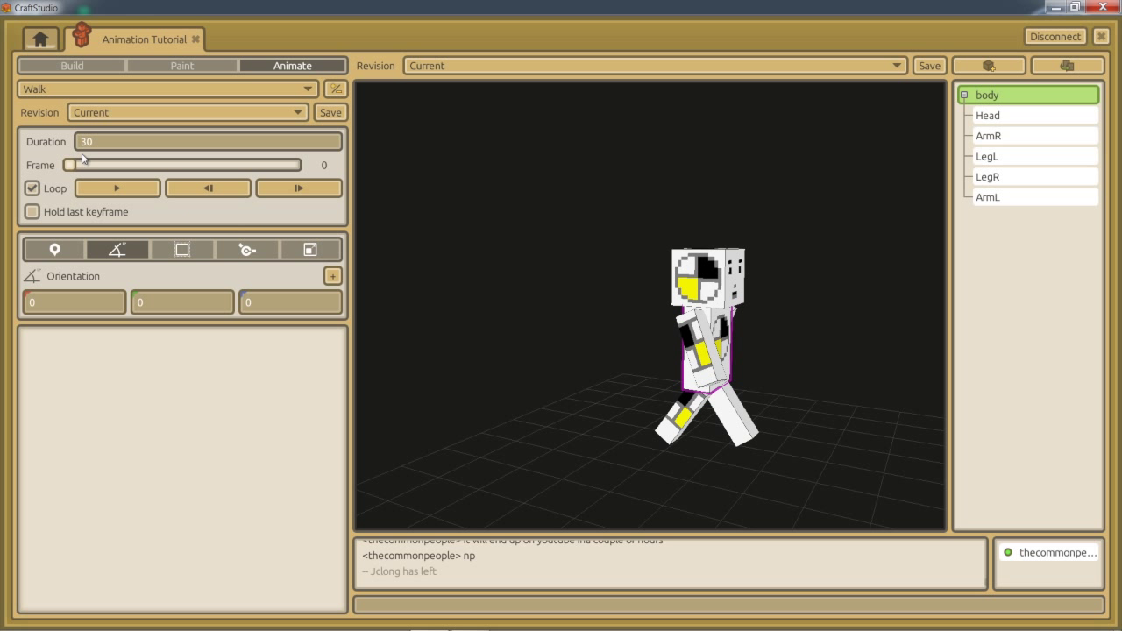
click(55, 250)
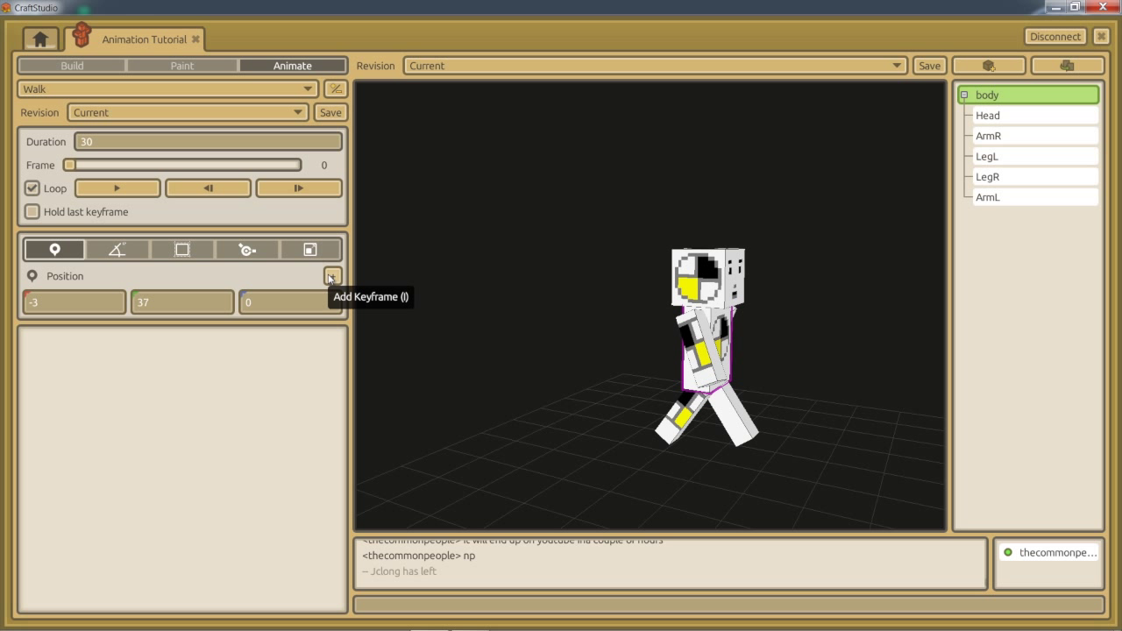
click(331, 277)
drag(71, 166, 239, 169)
click(332, 277)
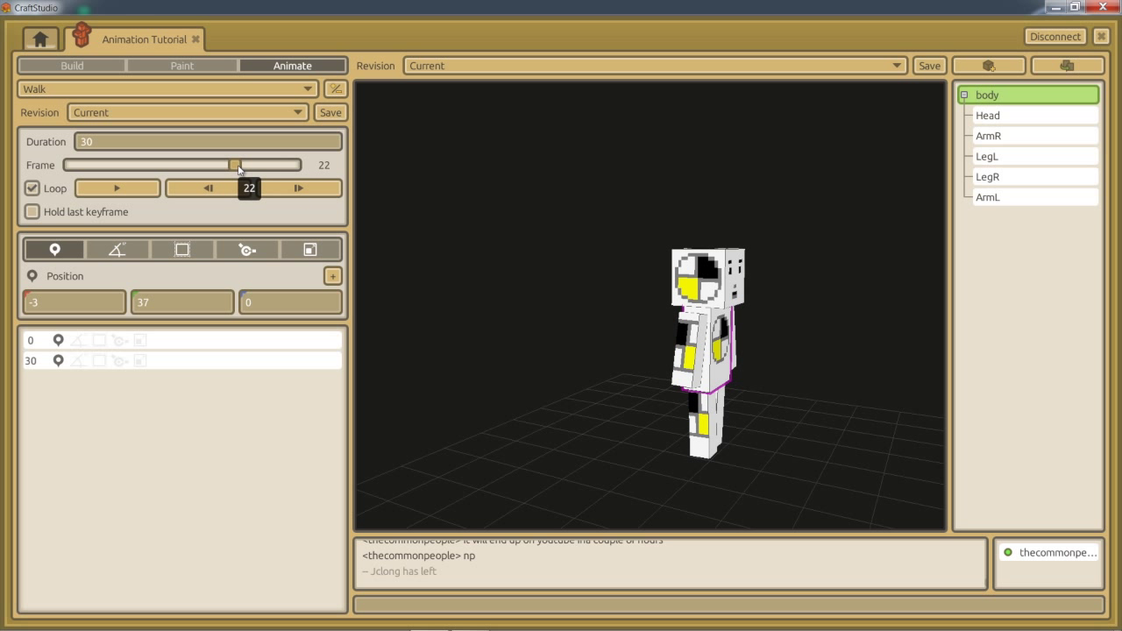
Step: Add a position keyframe for the body at frame 15, keeping its -3, 37, 0 position
click(623, 355)
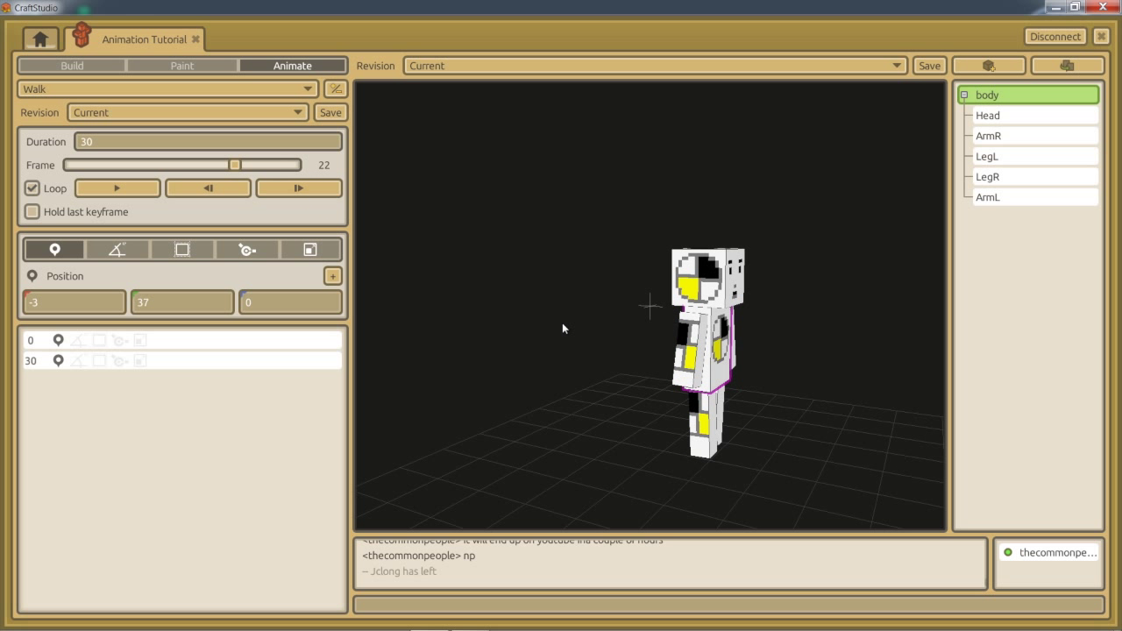
key(a)
key(Escape)
drag(234, 166, 184, 170)
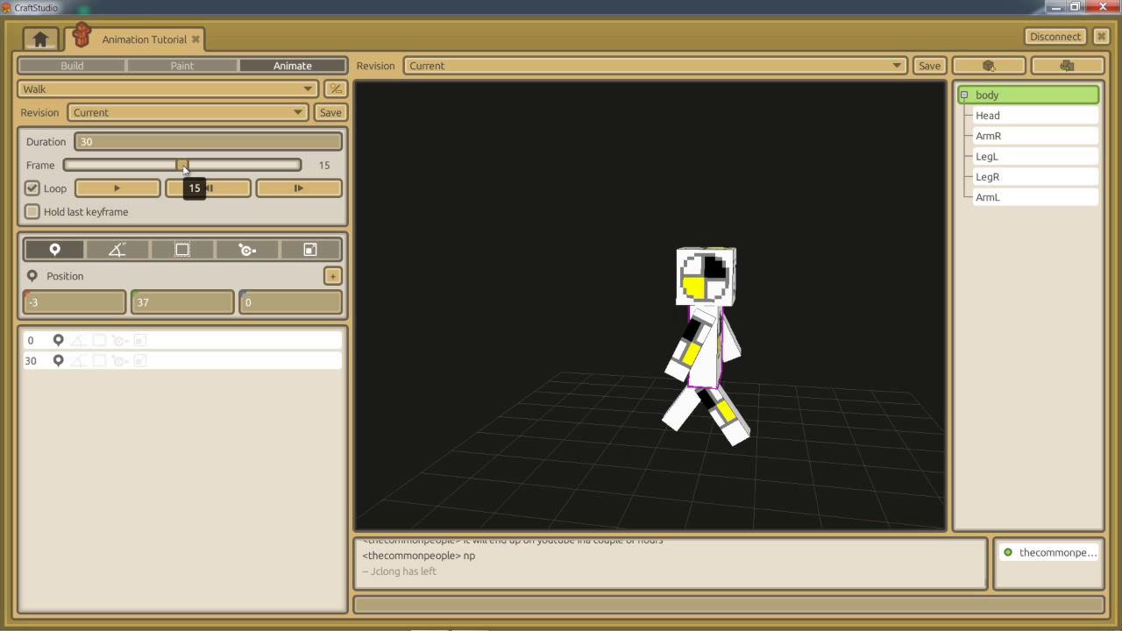
click(332, 275)
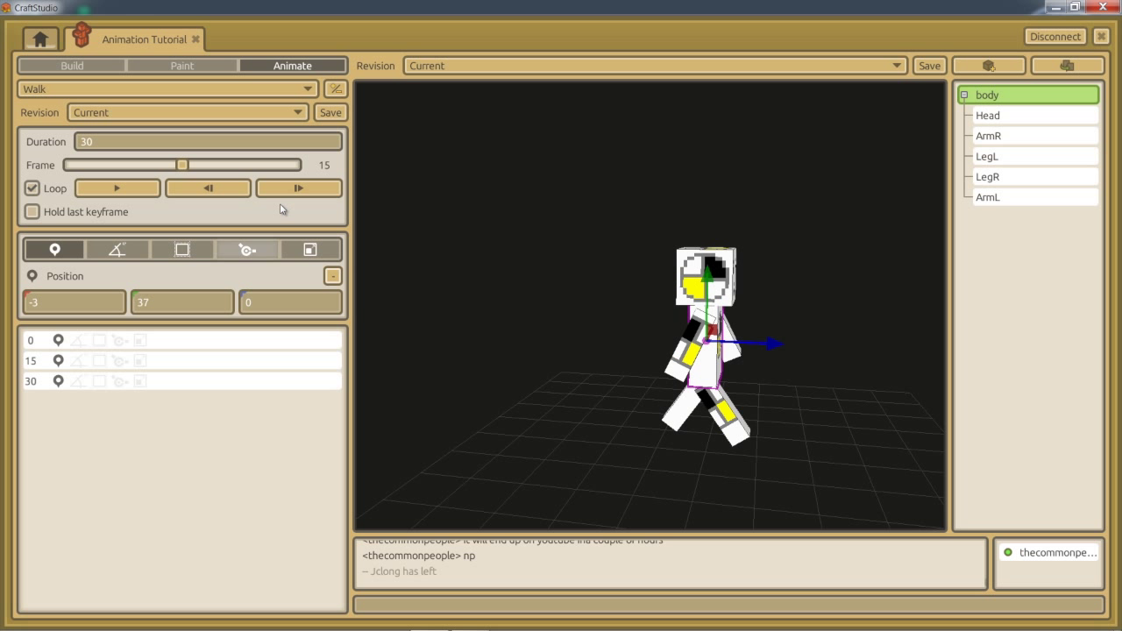
Step: Add a position keyframe for the body at frame 8 and raise the body to a height of 40
drag(182, 166, 129, 168)
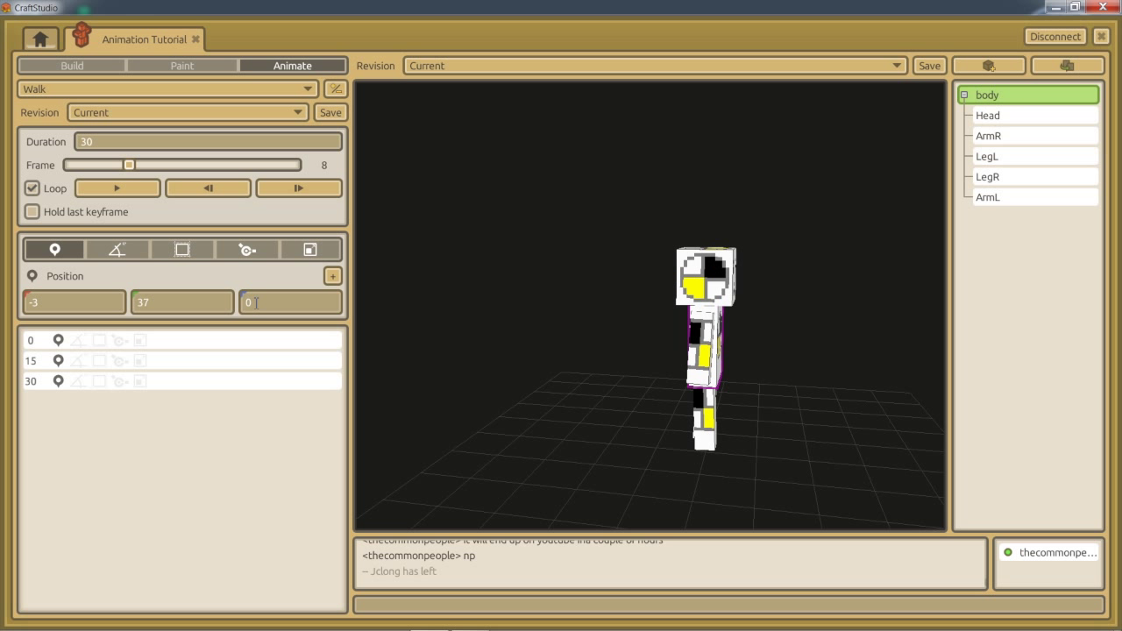
click(334, 276)
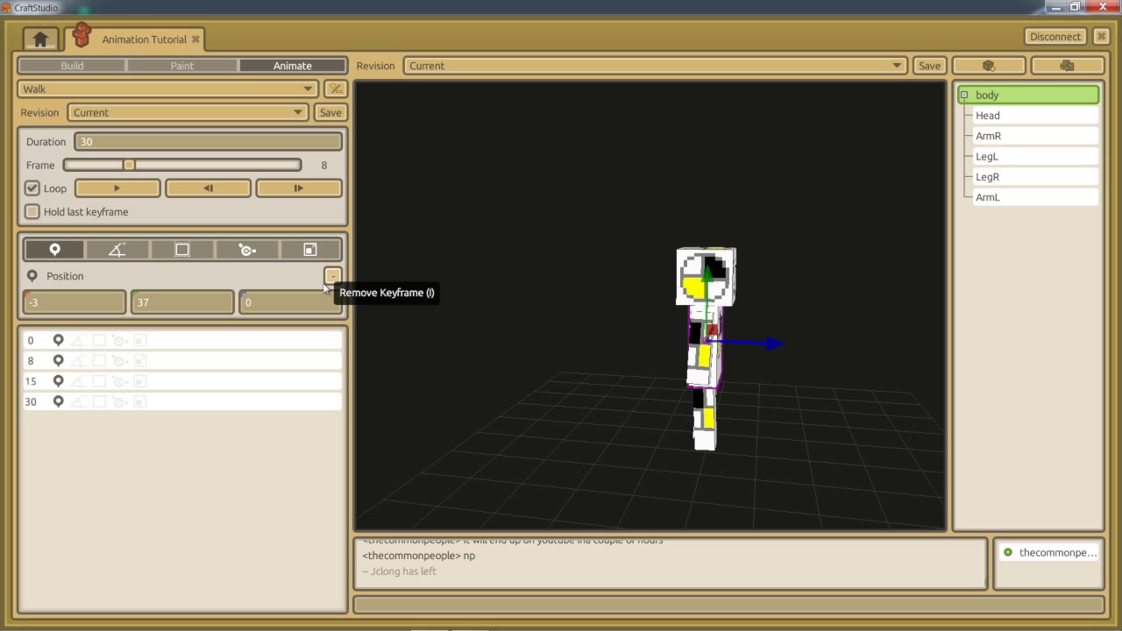
click(710, 279)
drag(710, 279, 708, 268)
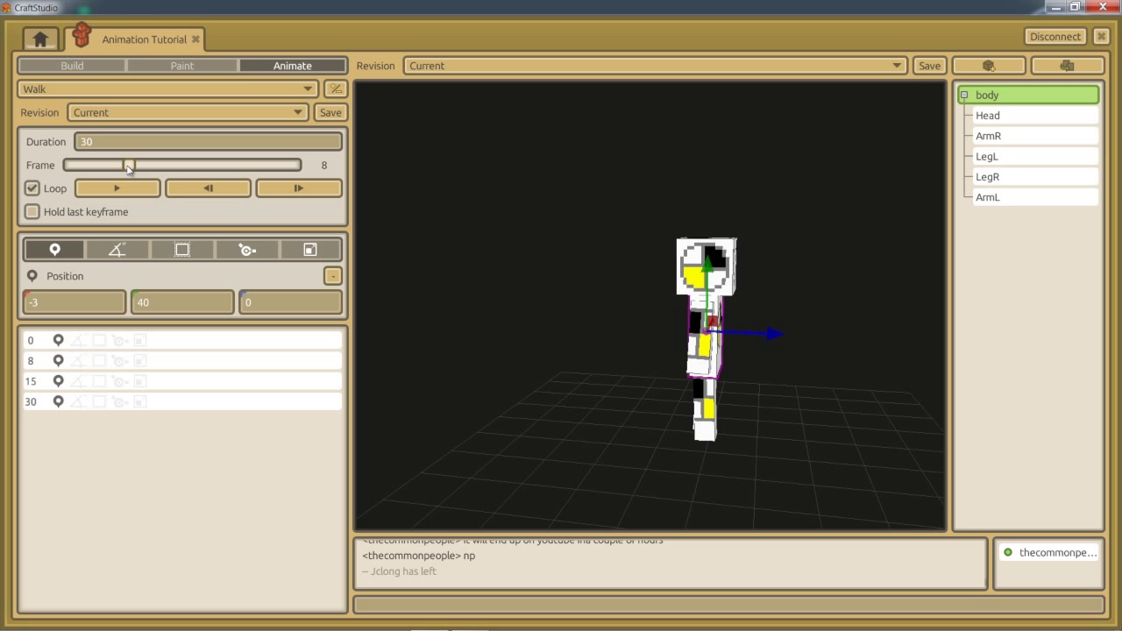
Step: Add a position keyframe for the body at frame 22 and raise the body to a height of 39
drag(129, 169, 235, 166)
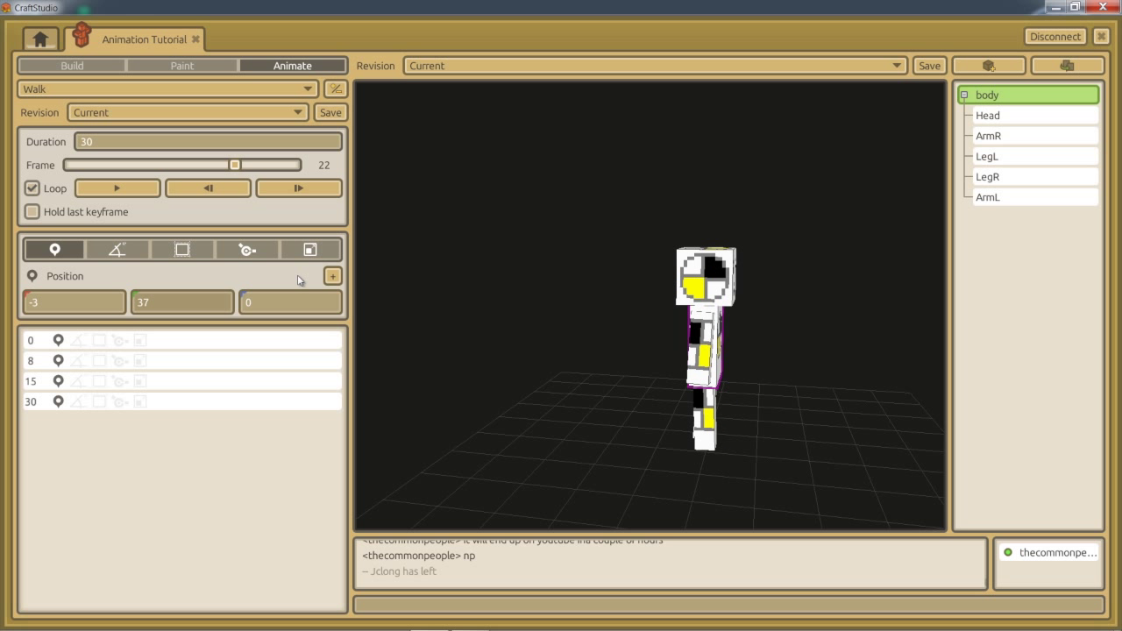
click(332, 277)
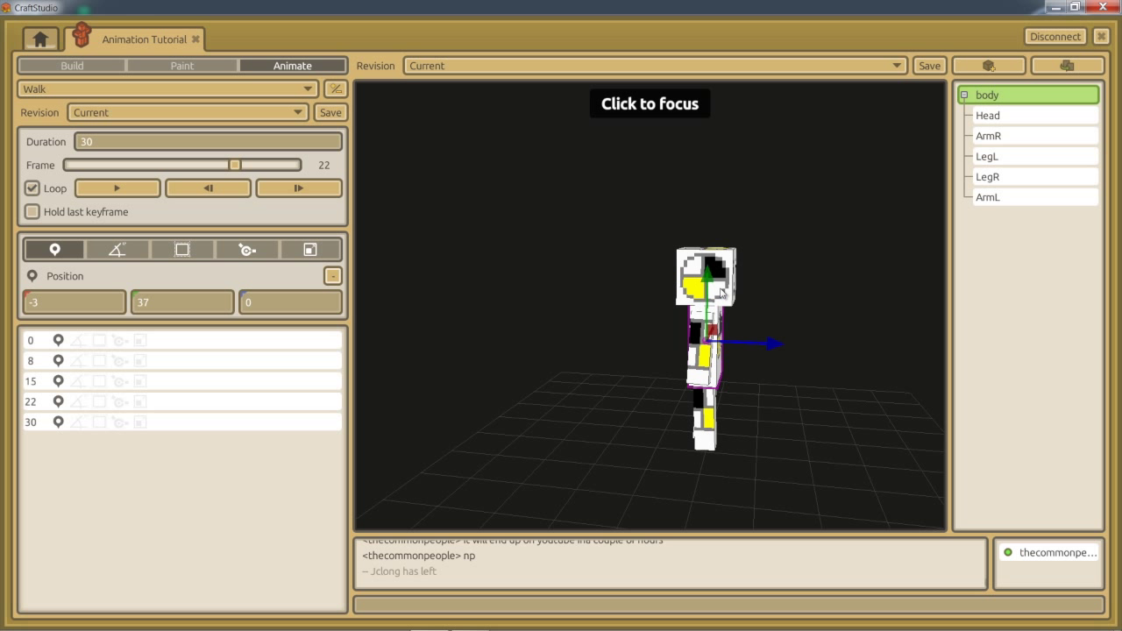
drag(708, 279, 708, 273)
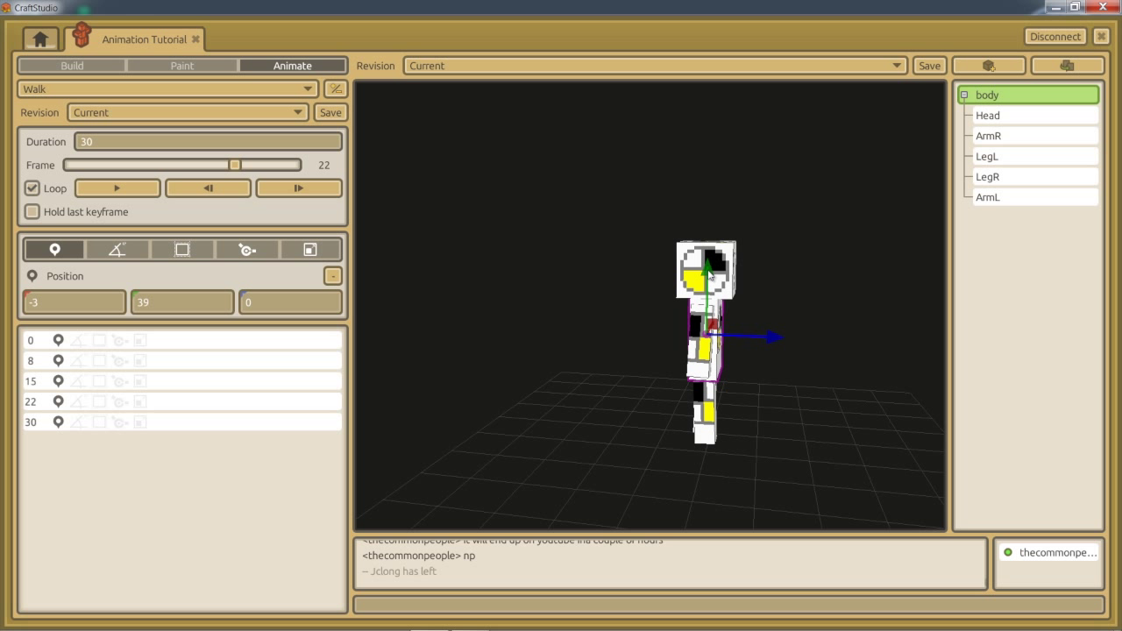
Step: Set the body's height to 39 in the frame 8 keyframe and compare it with the frame 22 keyframe
click(107, 343)
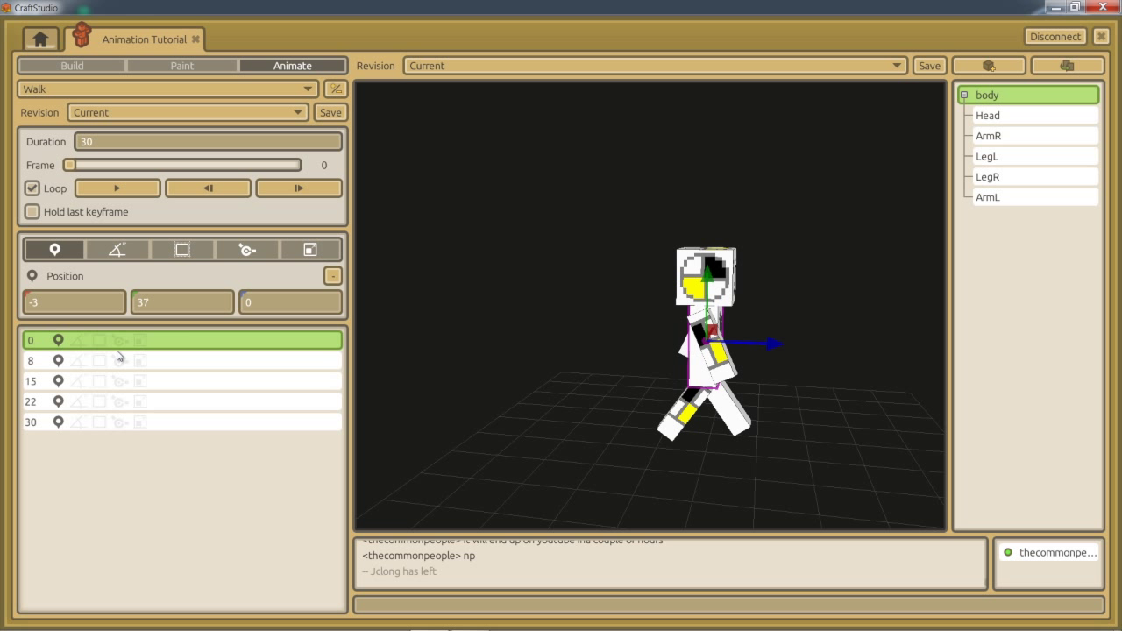
click(125, 360)
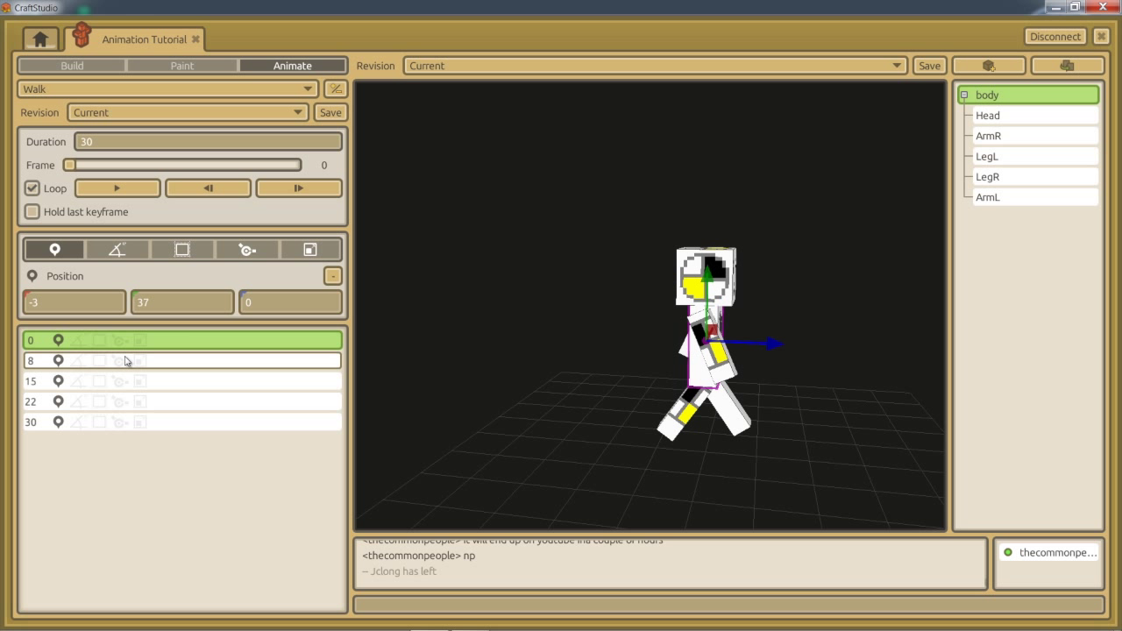
click(130, 342)
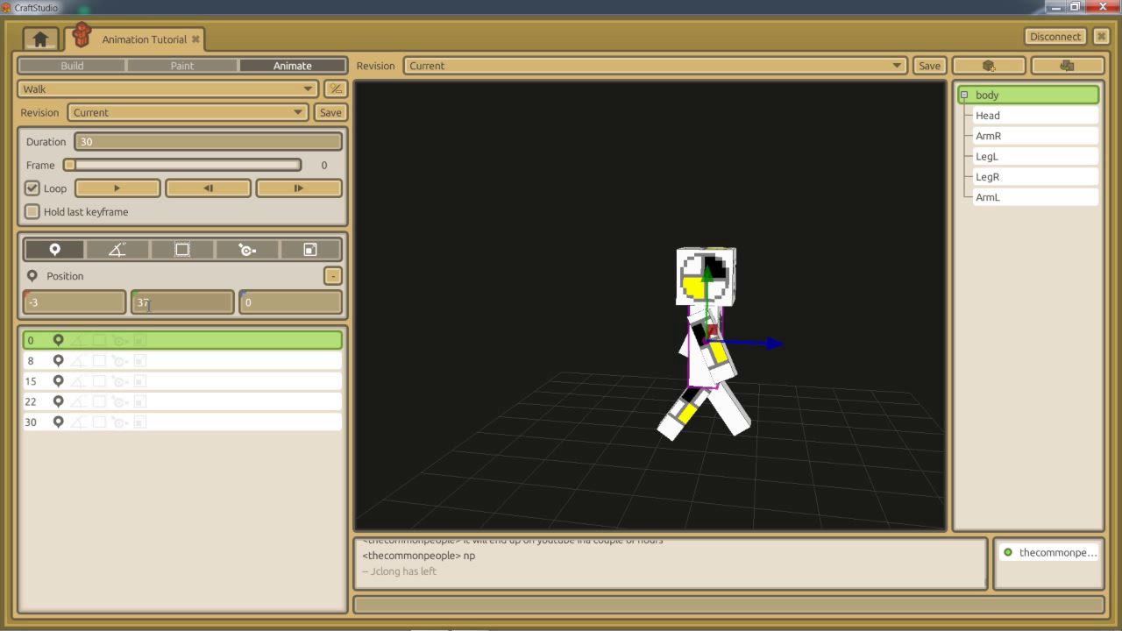
click(134, 356)
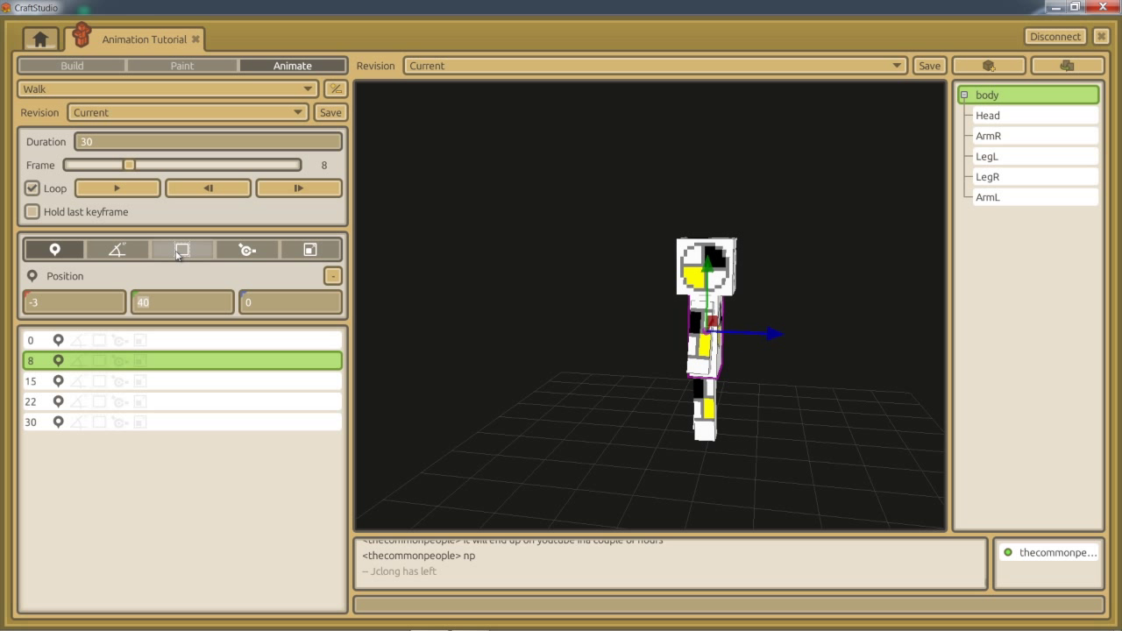
text(39)
key(Tab)
click(196, 399)
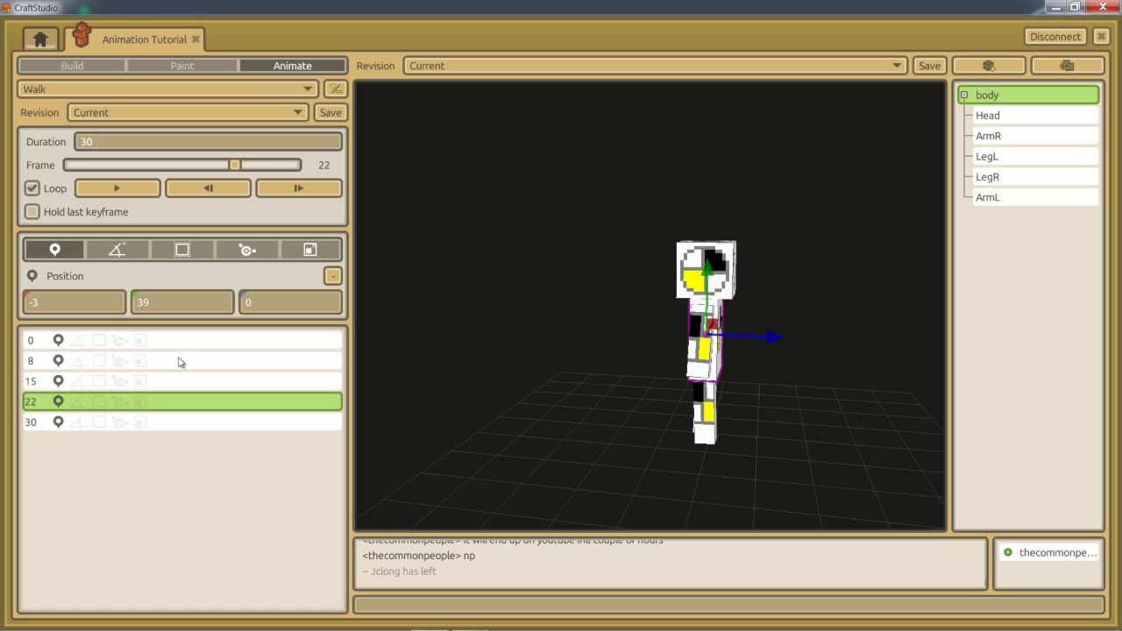
Step: Play the Walk animation to check the body's up-and-down bob from several angles, then stop playback
click(113, 182)
middle_drag(551, 323, 561, 323)
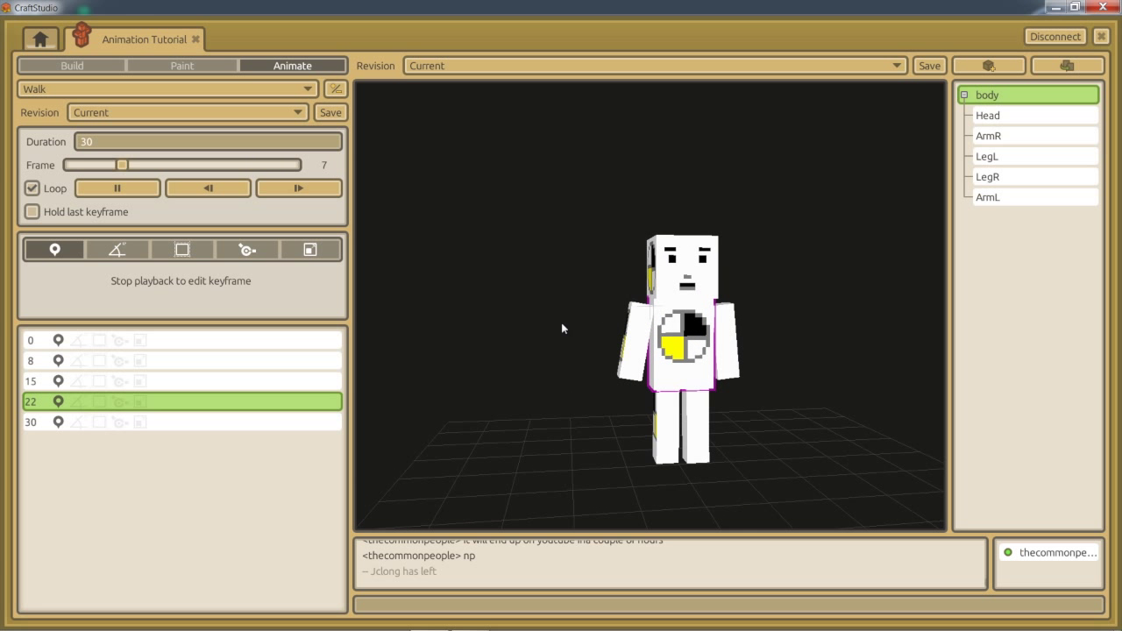
scroll(562, 328, up, 4)
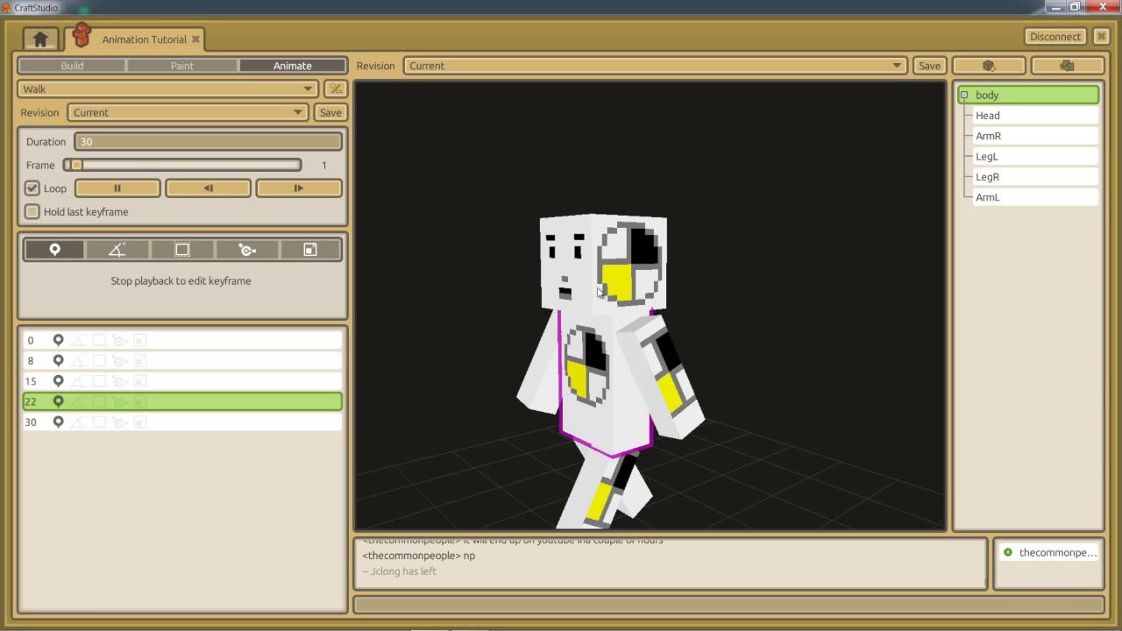
middle_drag(464, 330, 564, 325)
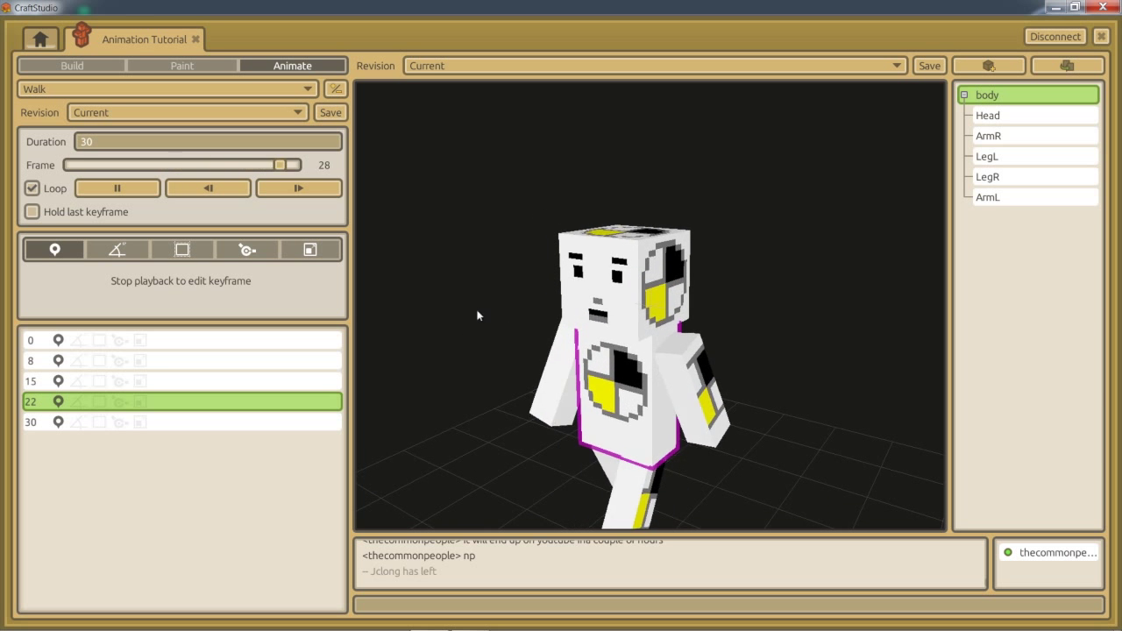
click(117, 187)
scroll(494, 372, up, 3)
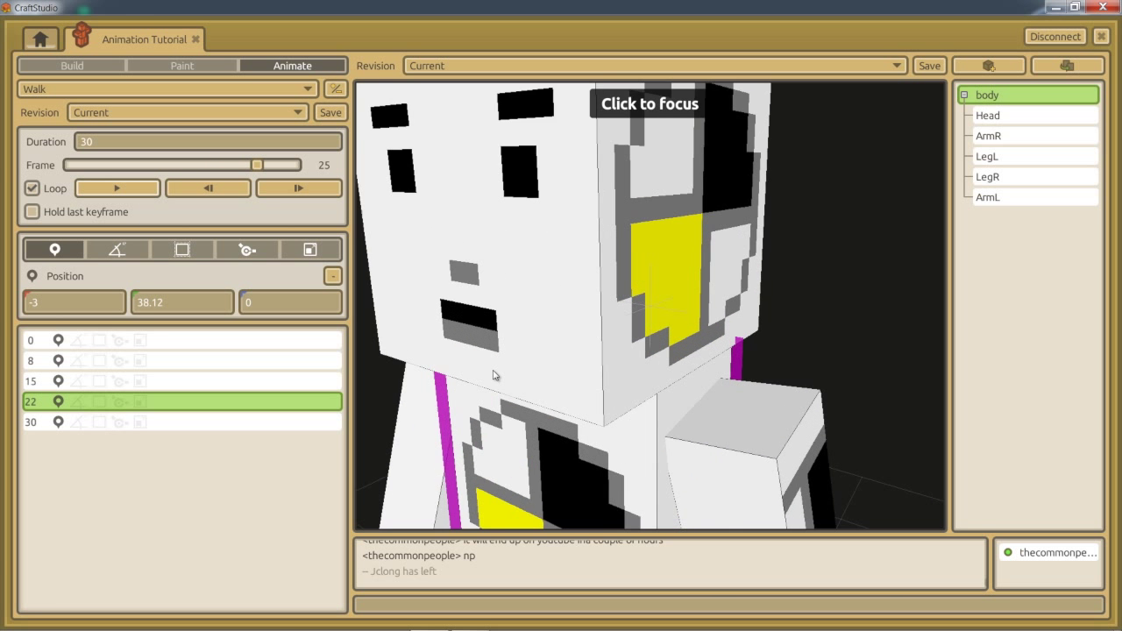
scroll(493, 371, down, 4)
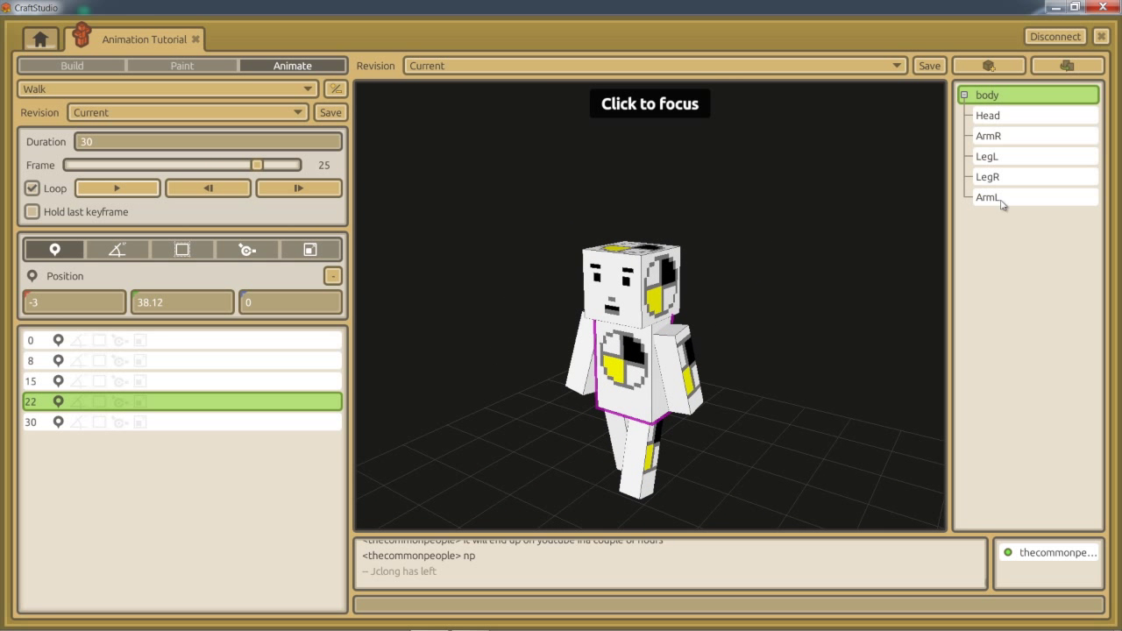
Step: Add an orientation keyframe for the Head at frame 0
click(1010, 116)
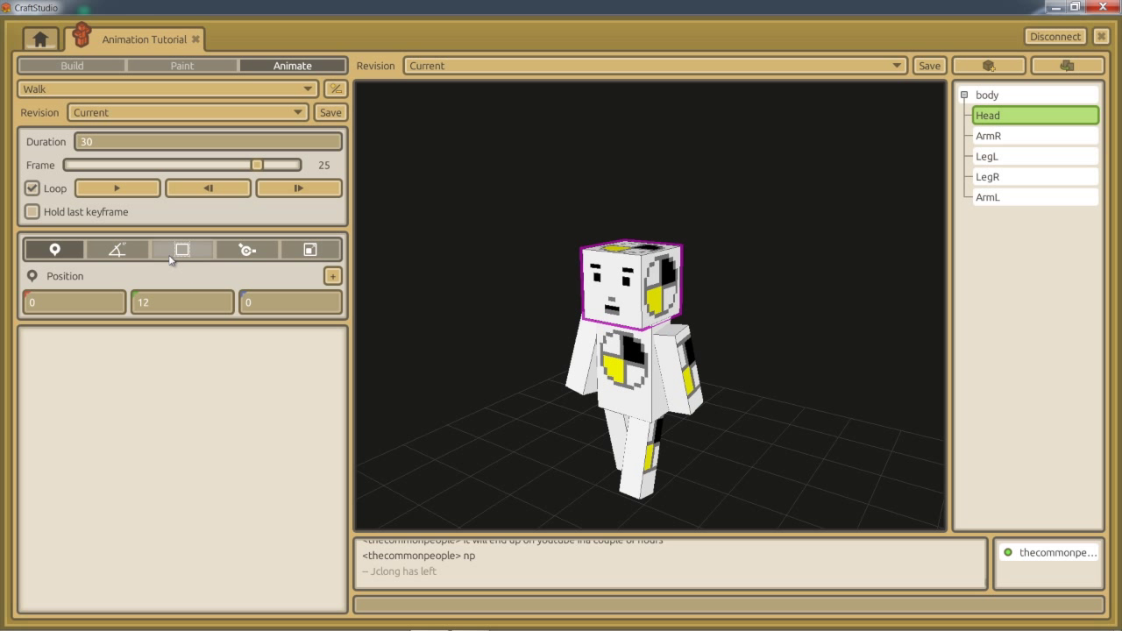
drag(257, 167, 3, 169)
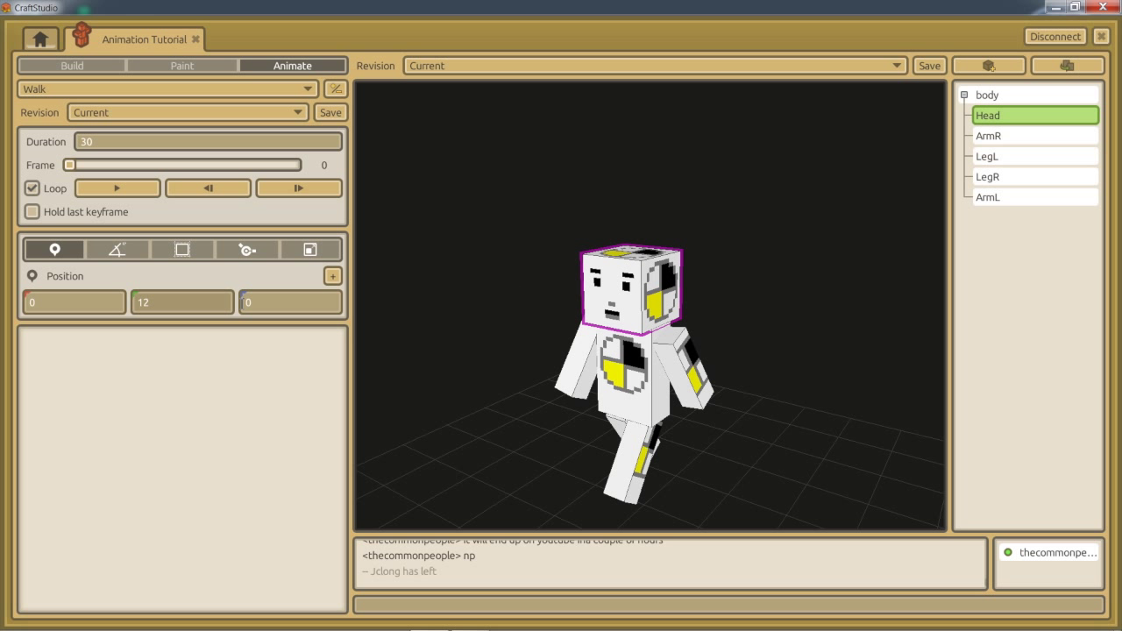
middle_drag(562, 323, 561, 323)
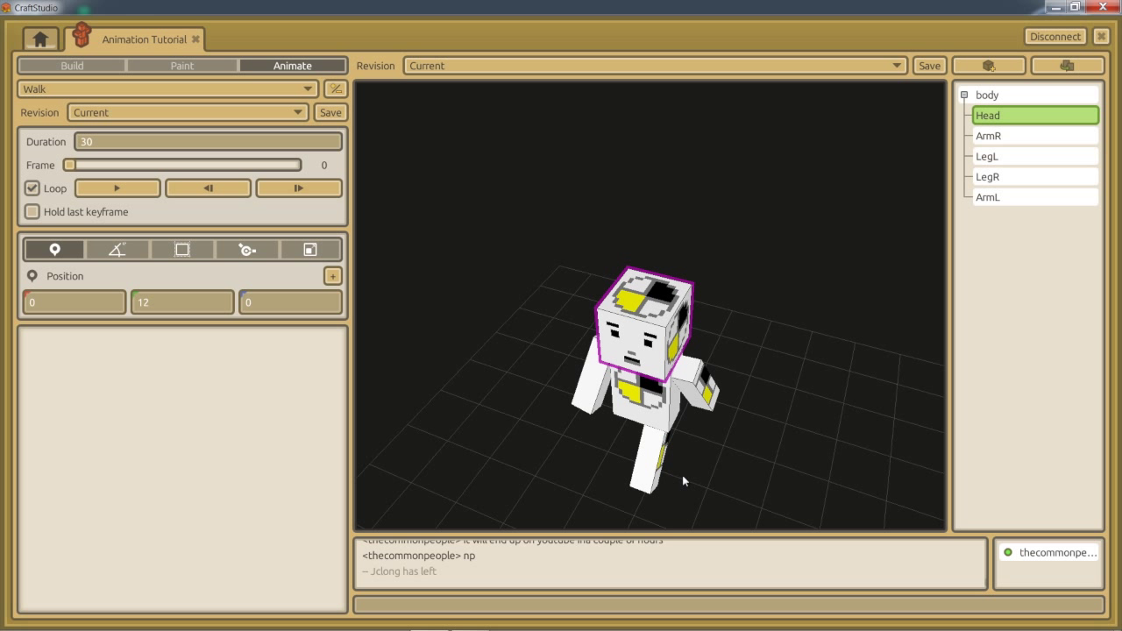
click(119, 252)
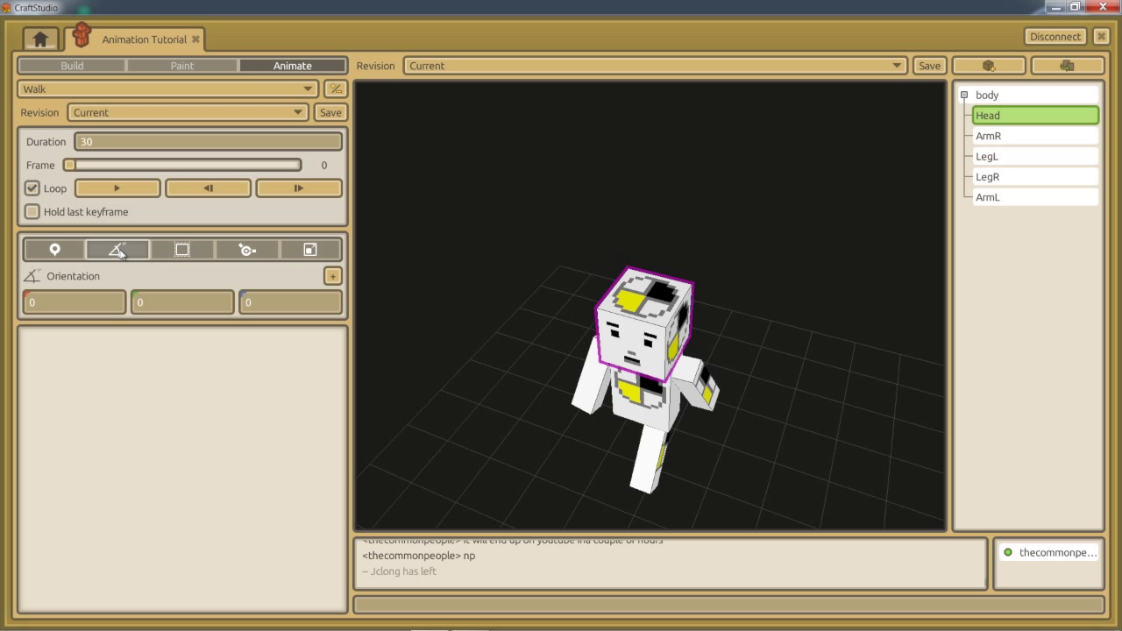
click(332, 276)
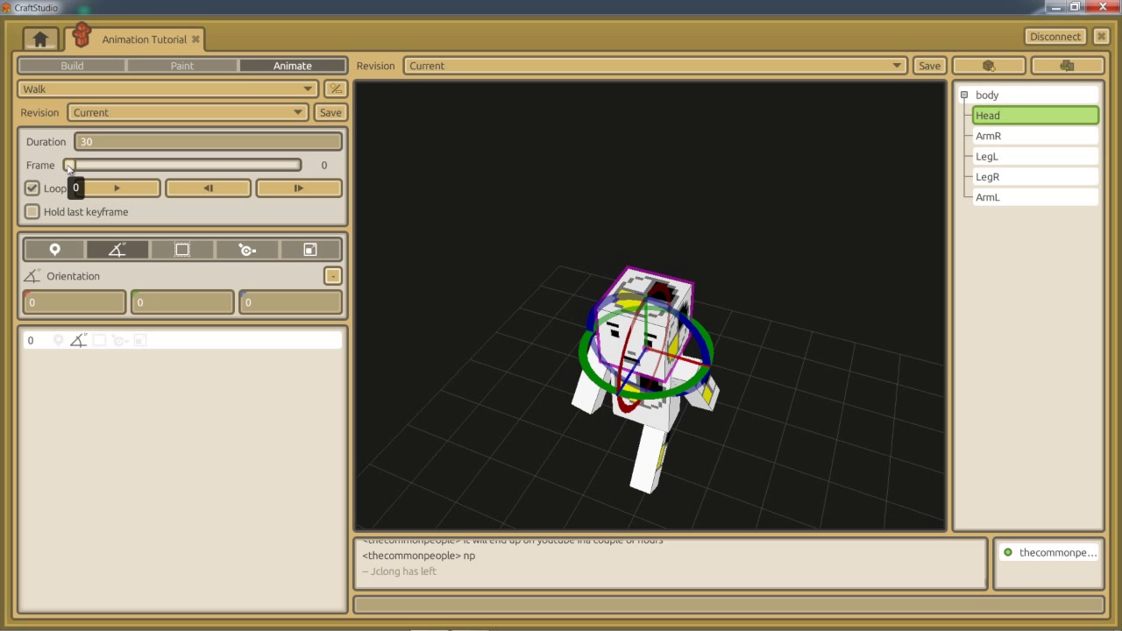
drag(68, 166, 31, 166)
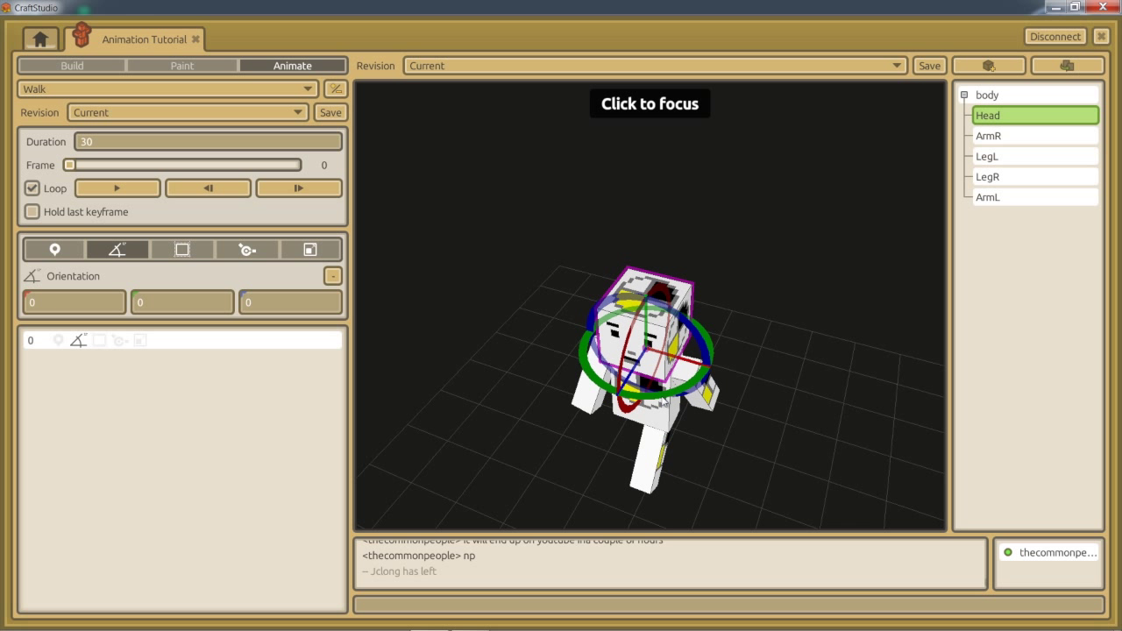
Step: Turn the Head slightly to one side by setting its green-axis orientation to 7 in the frame 0 keyframe
click(663, 397)
drag(663, 397, 675, 395)
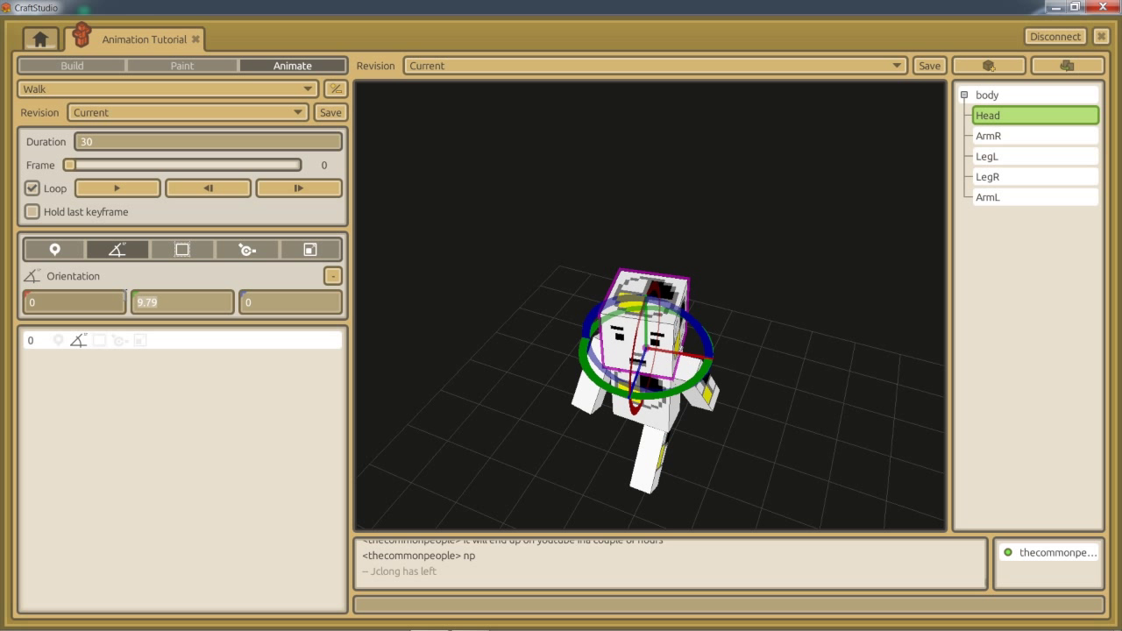
text(7)
key(Tab)
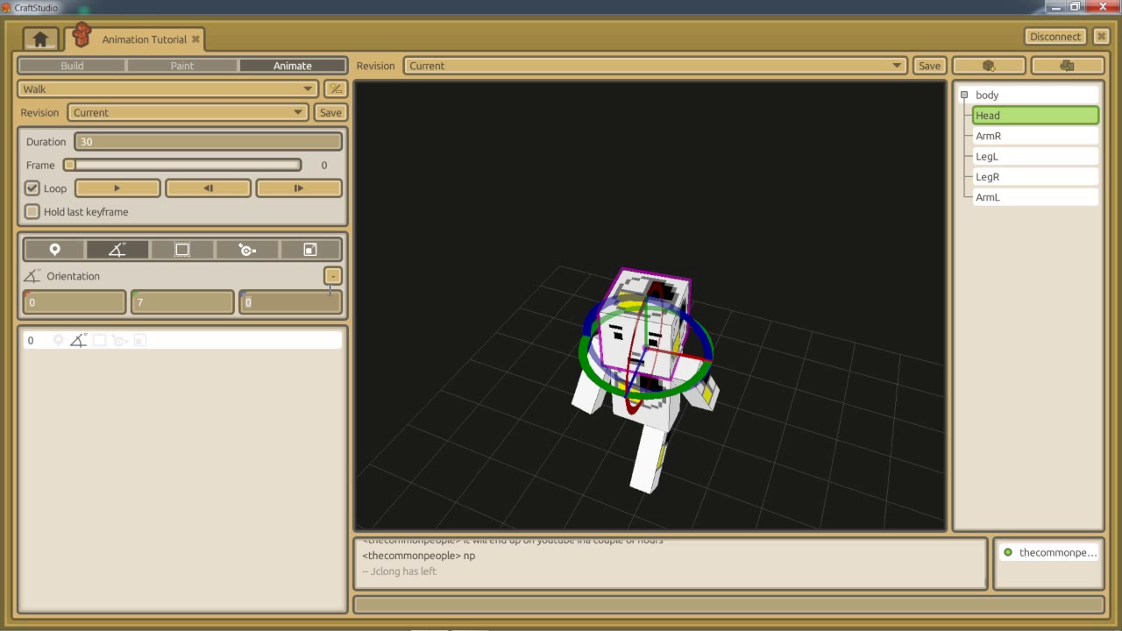
click(211, 344)
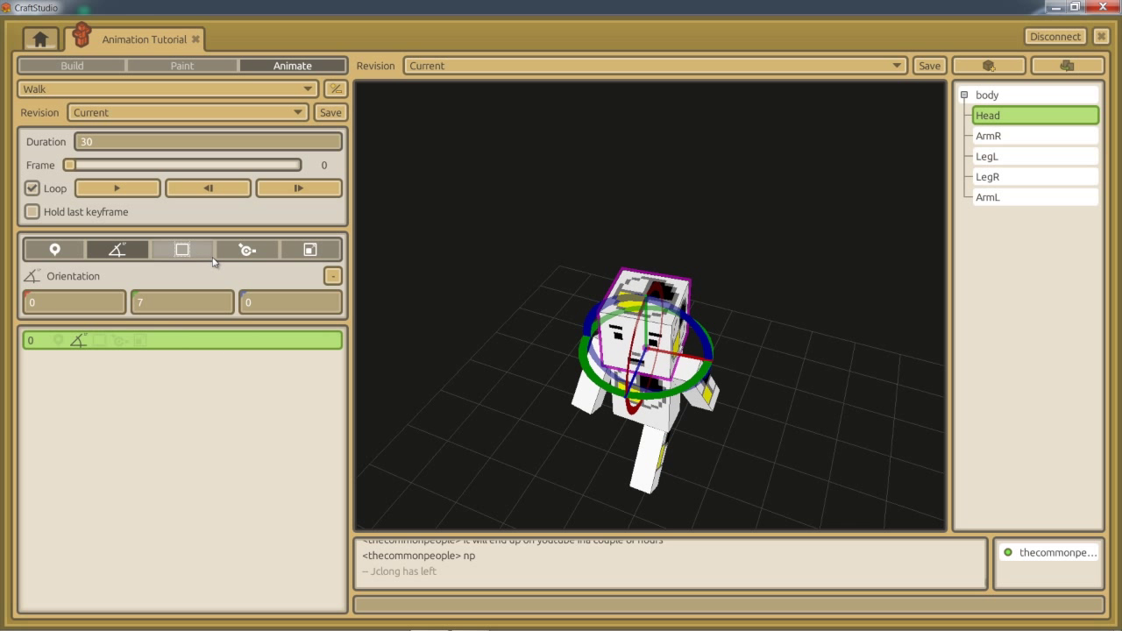
Step: Add Head orientation keyframes at frame 30 with green-axis value 7 and at frame 15 with -7
drag(71, 166, 366, 160)
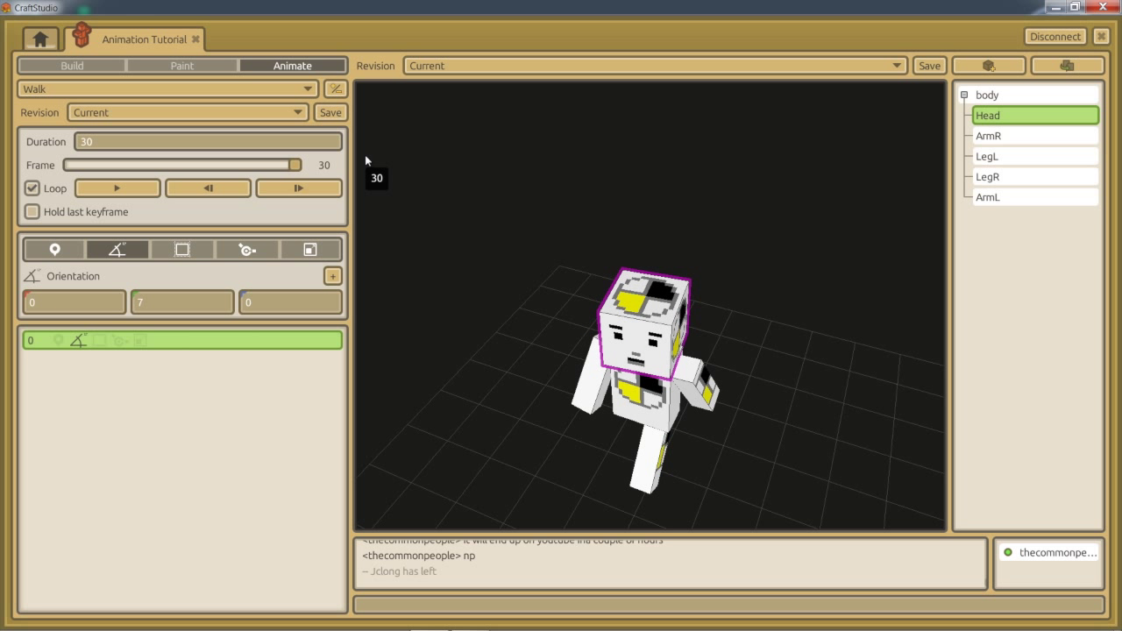
click(333, 276)
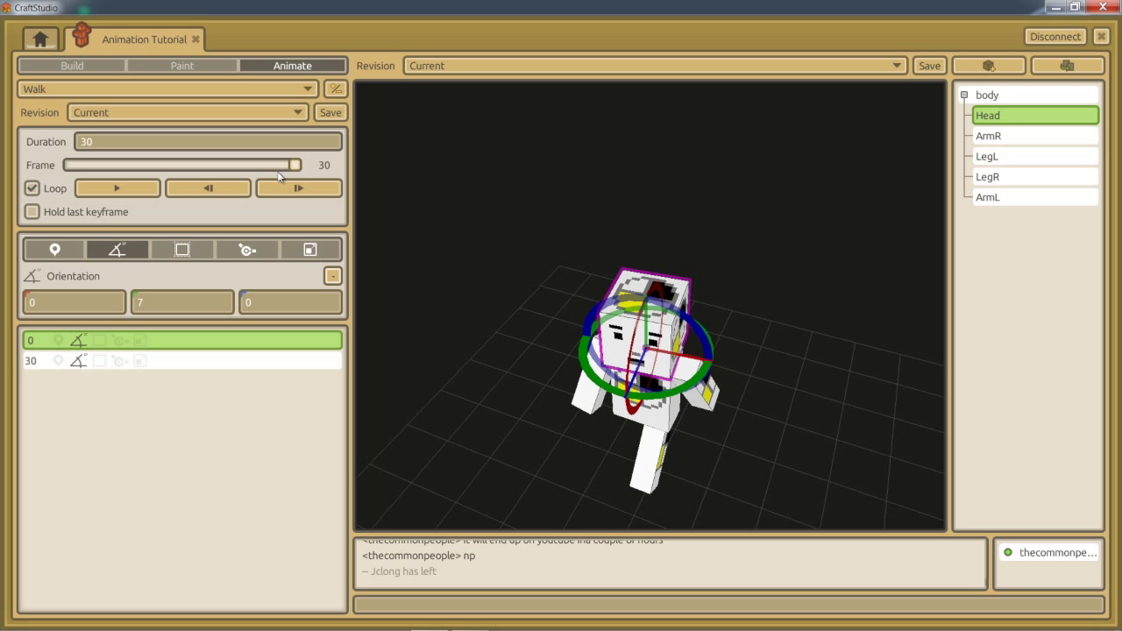
drag(296, 167, 185, 169)
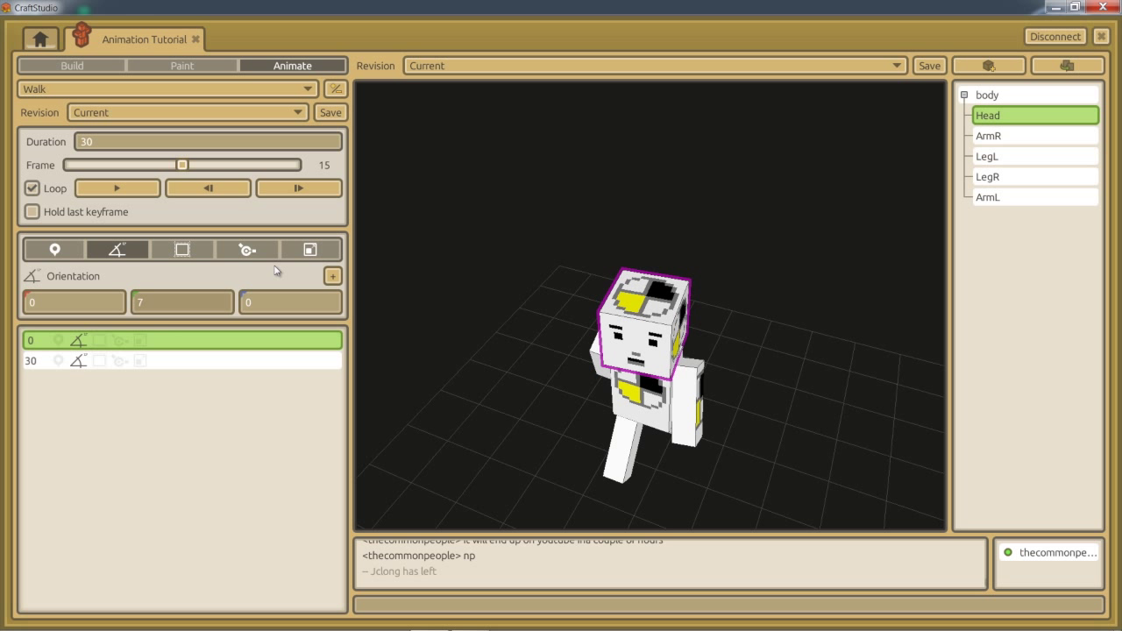
click(332, 275)
click(113, 305)
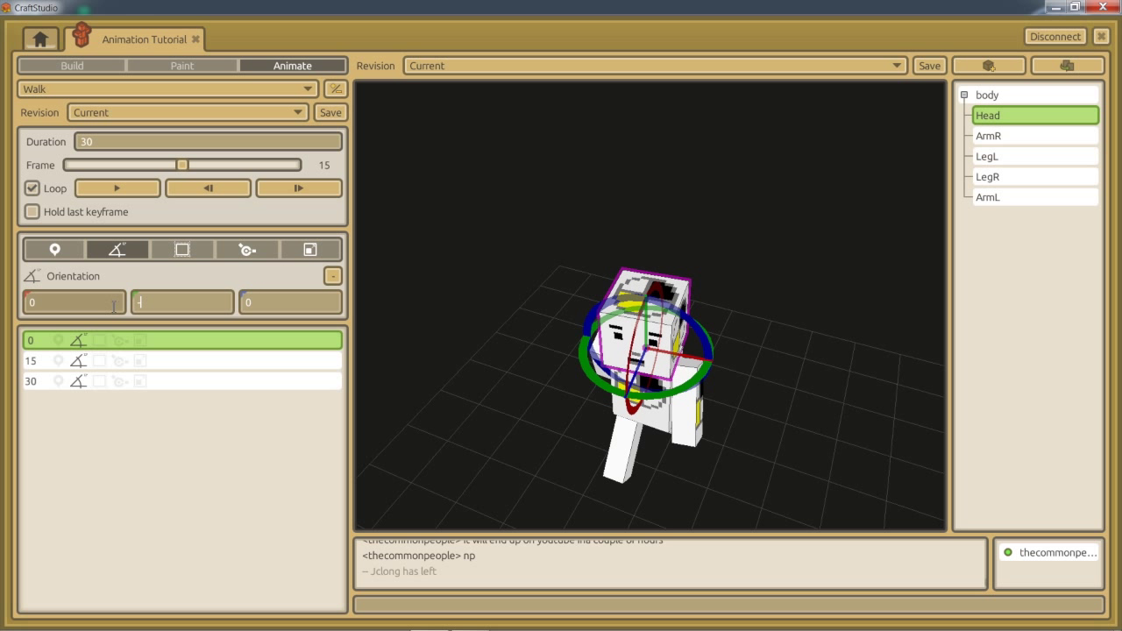
key(Tab)
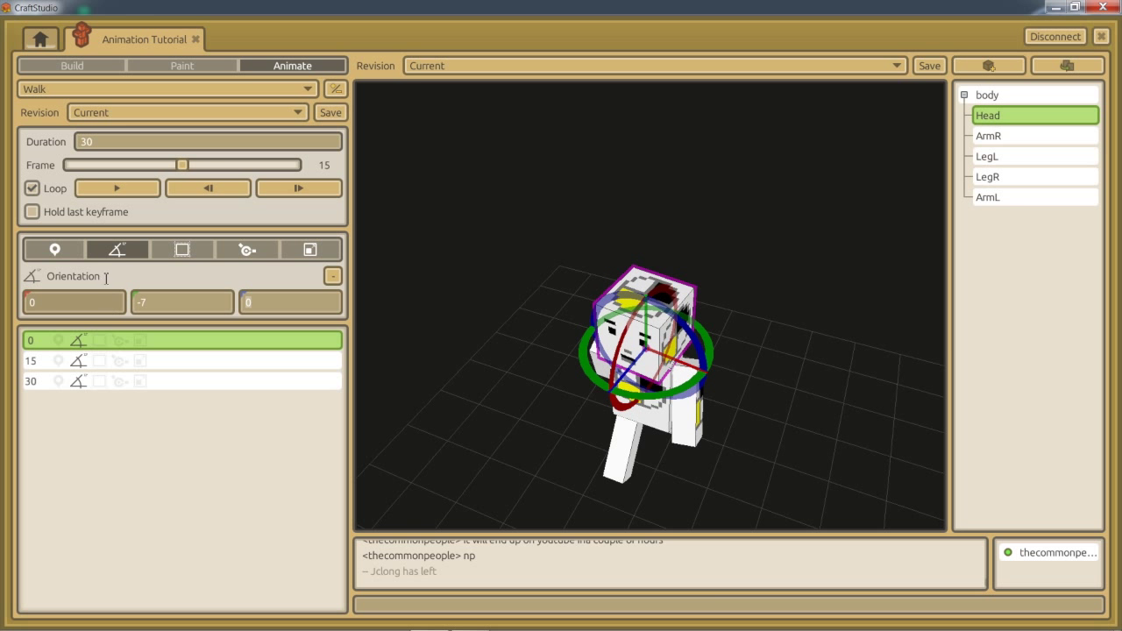
Step: Play the Walk animation and check the head turning with the body from several angles
click(116, 188)
right_drag(561, 321, 562, 326)
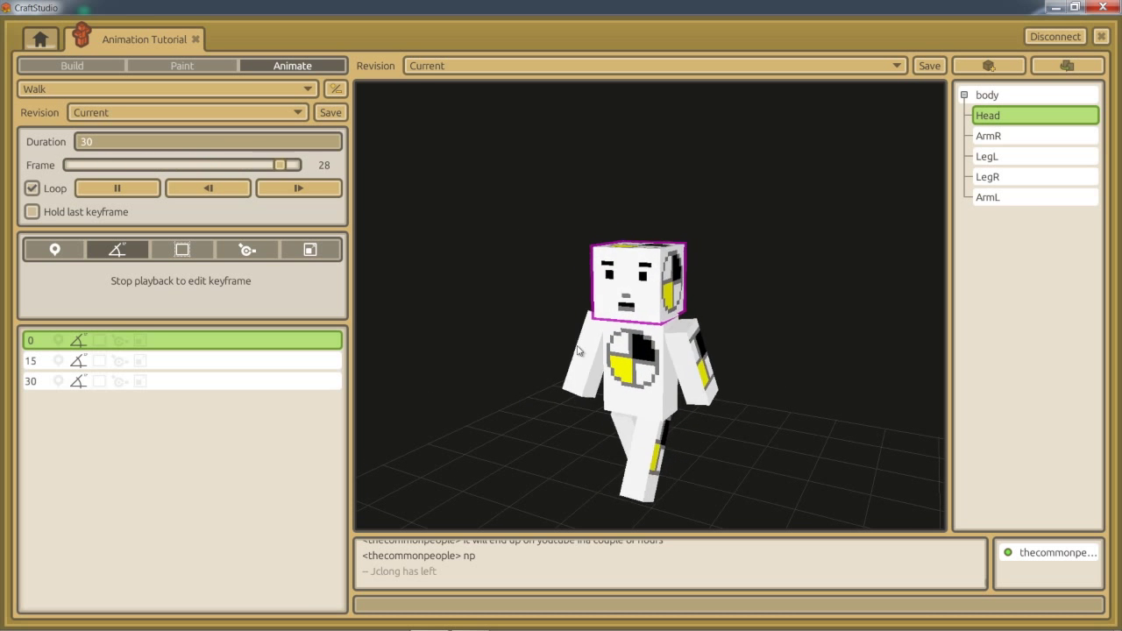
middle_drag(800, 296, 799, 296)
right_drag(565, 323, 562, 321)
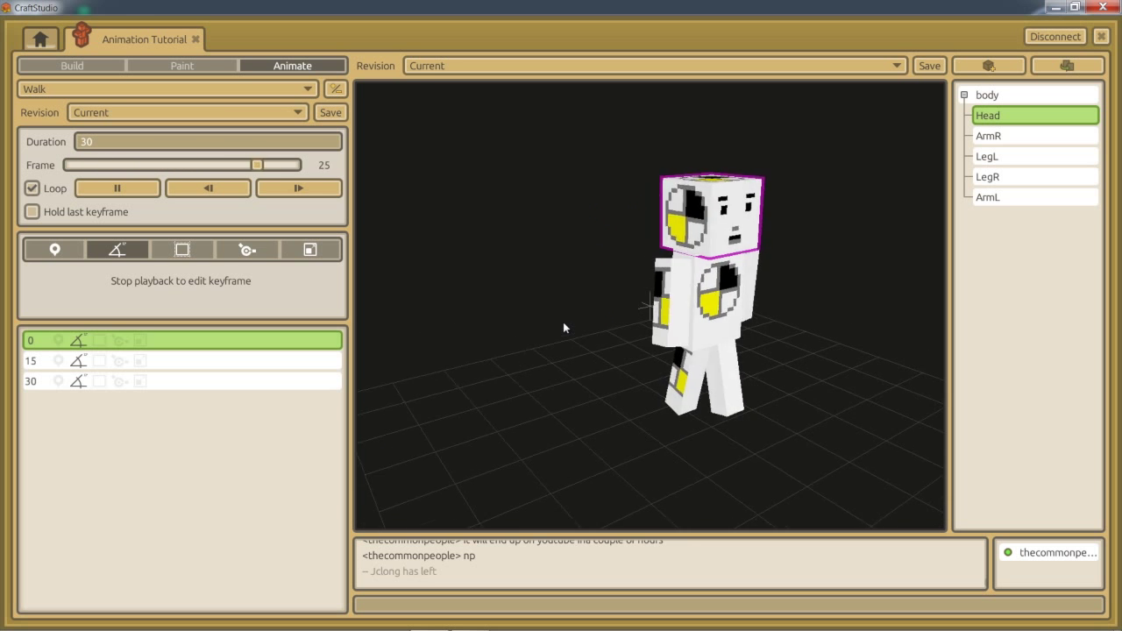
Step: Look through the Community Hub's model list and open the Animation Tutorial model in the Thecommonpeople folder
right_drag(839, 259, 560, 323)
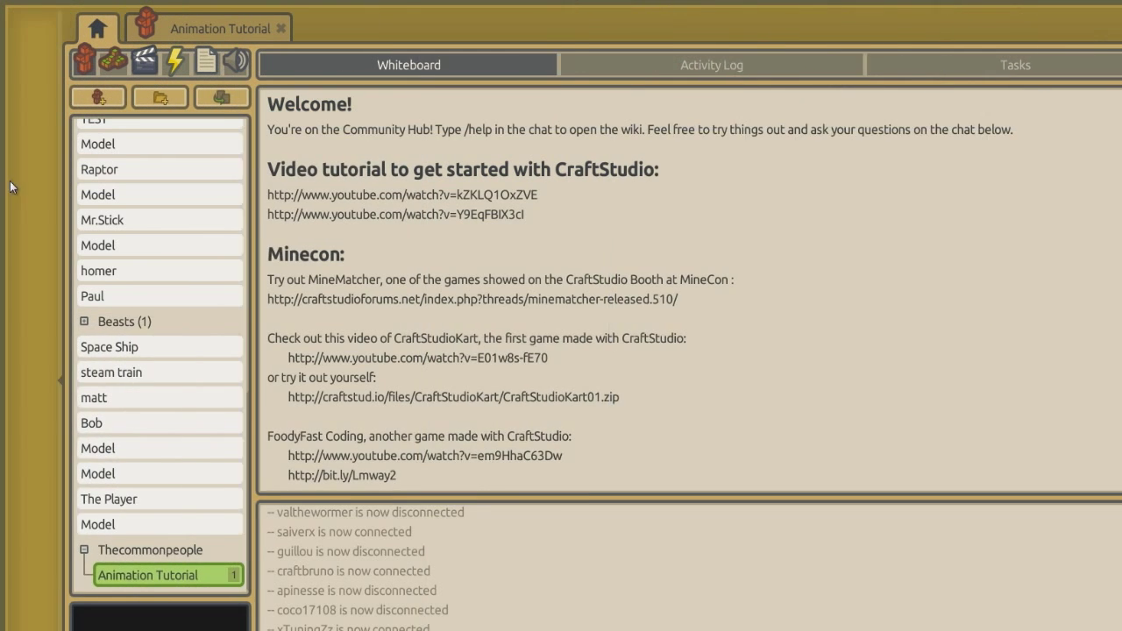
mouse_move(7, 187)
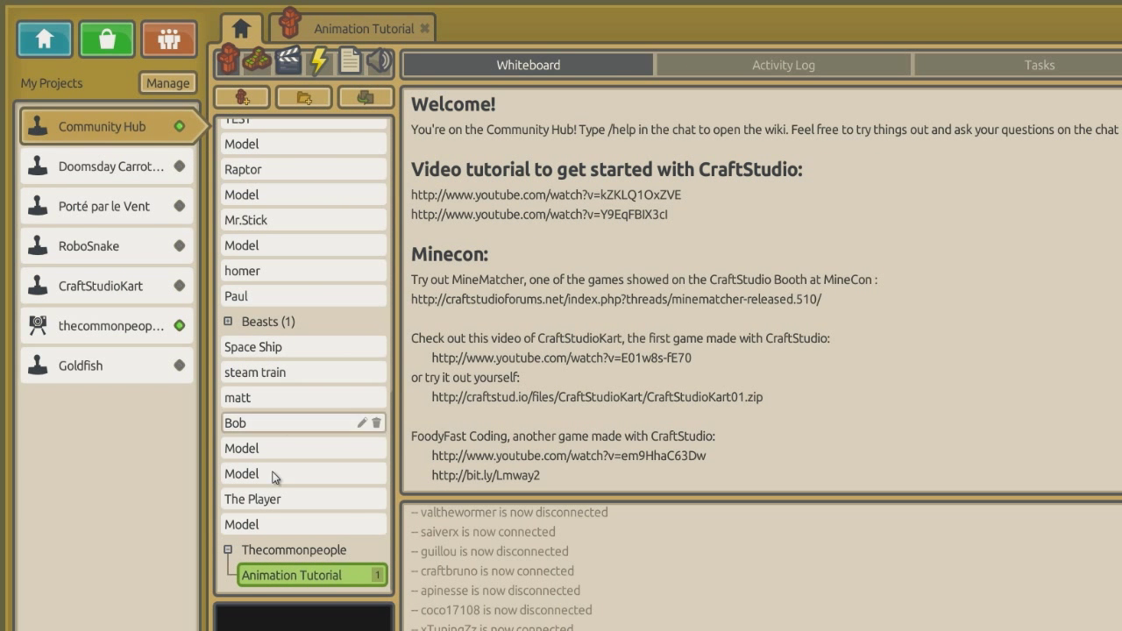
scroll(289, 551, up, 5)
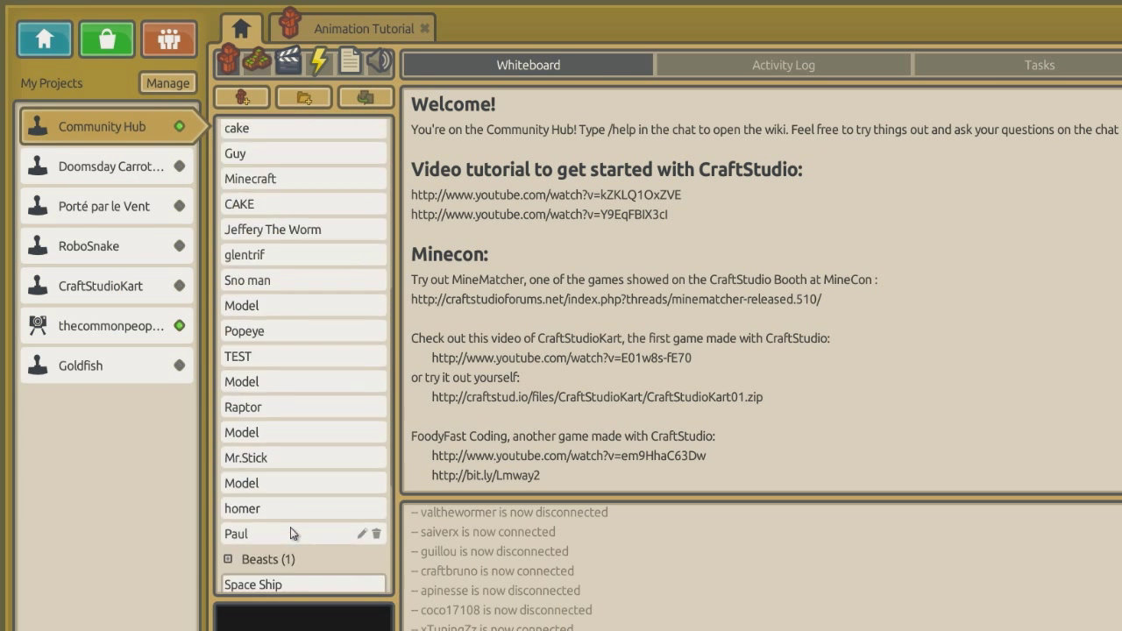
scroll(284, 522, down, 5)
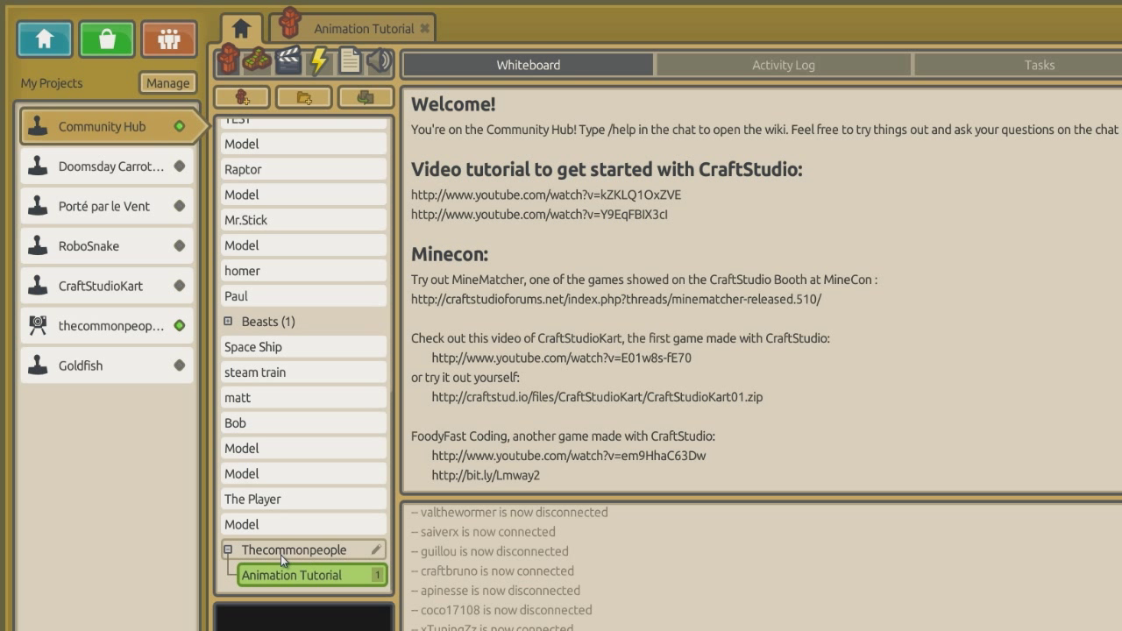
double_click(288, 576)
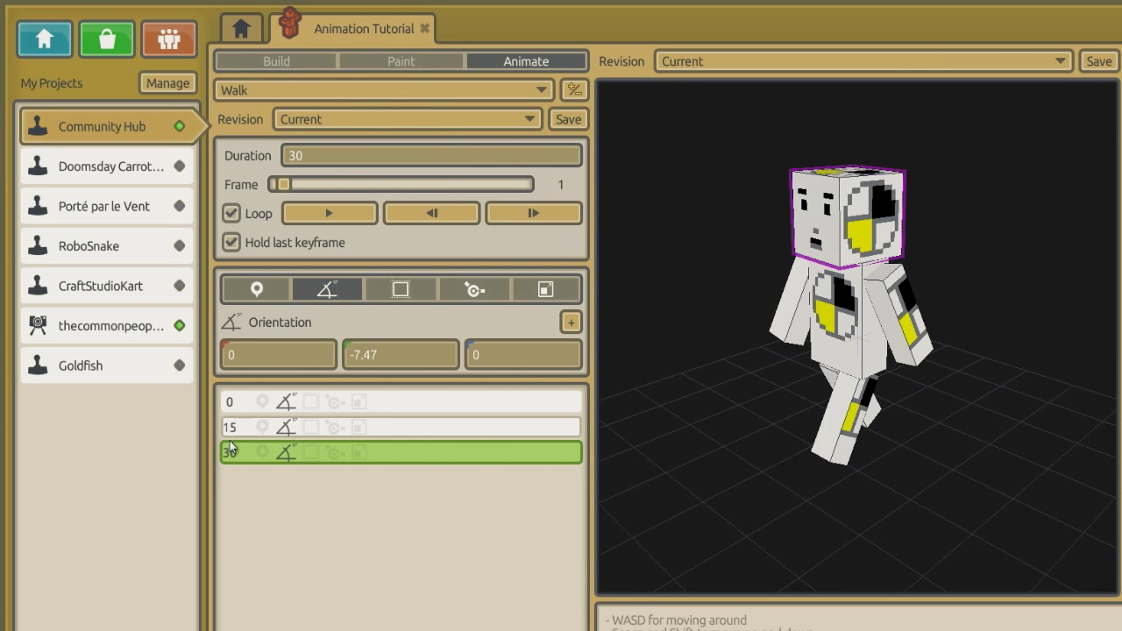
Step: Review the Head's orientation keyframes at frames 0, 15 and 30 of the Walk animation
click(363, 402)
click(376, 427)
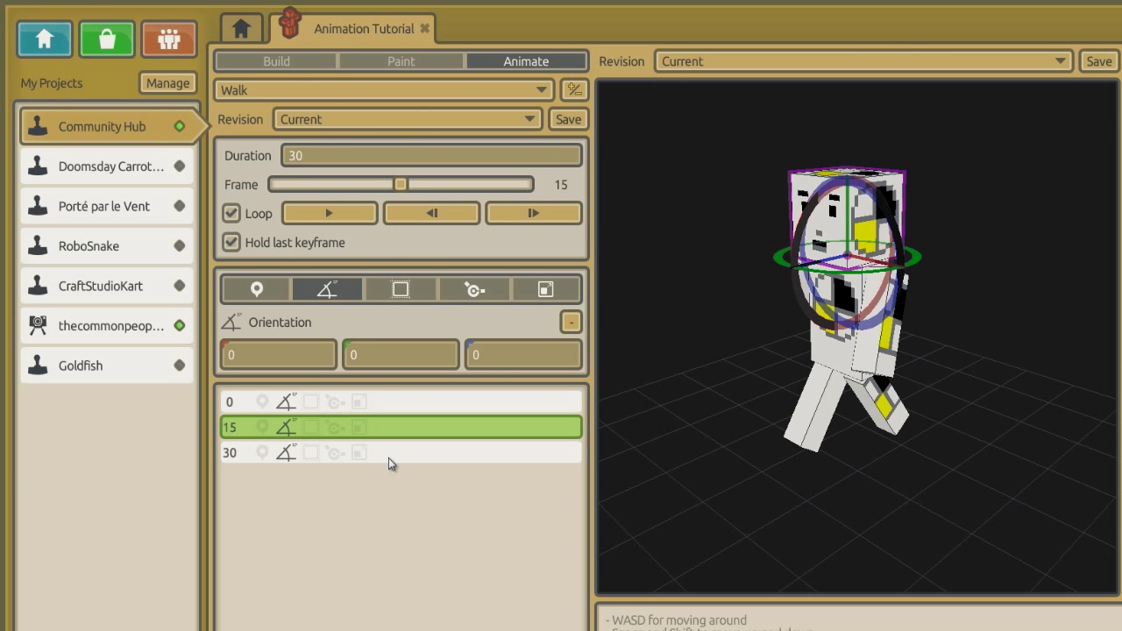
click(388, 454)
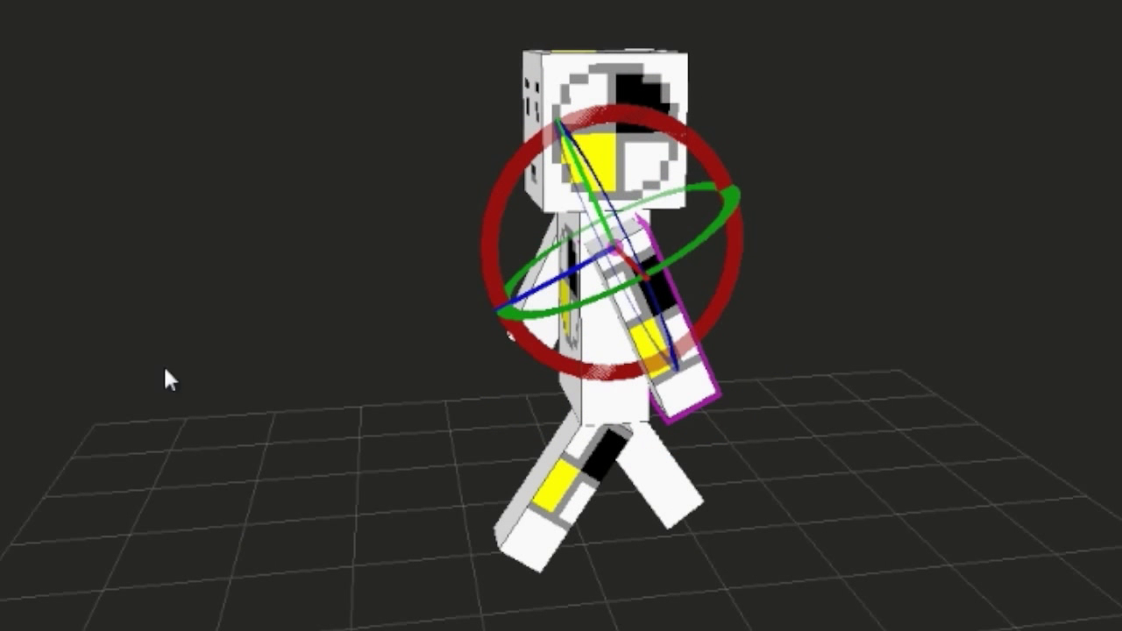
Step: Add orientation keyframes to the arm with the black-and-yellow marking at two opposite leg poses of the walk
click(165, 369)
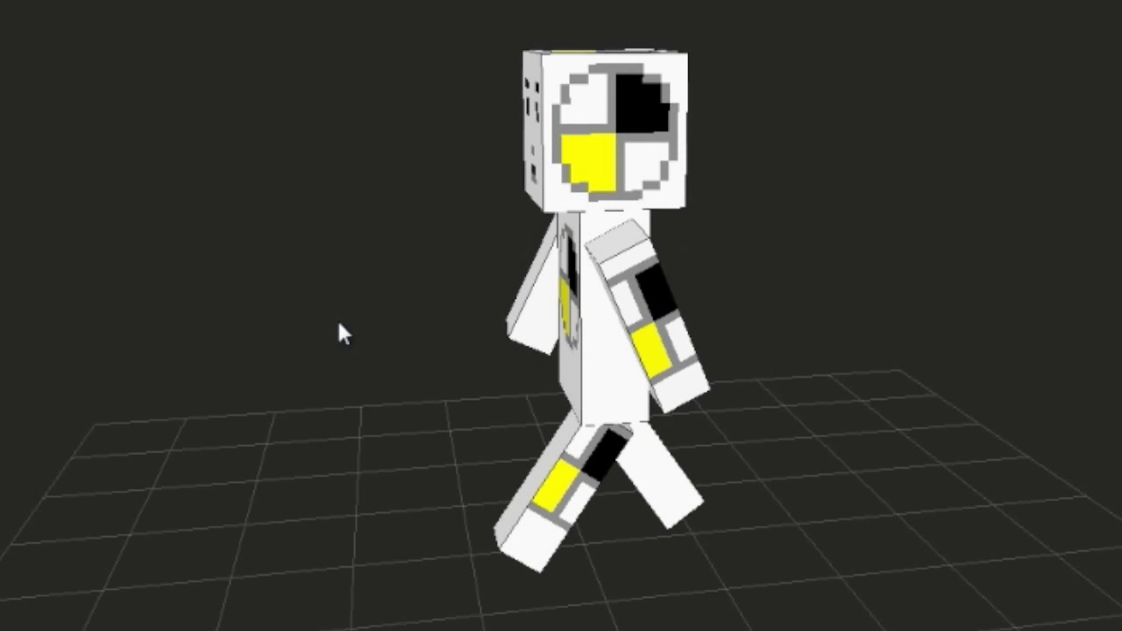
middle_drag(454, 431, 440, 431)
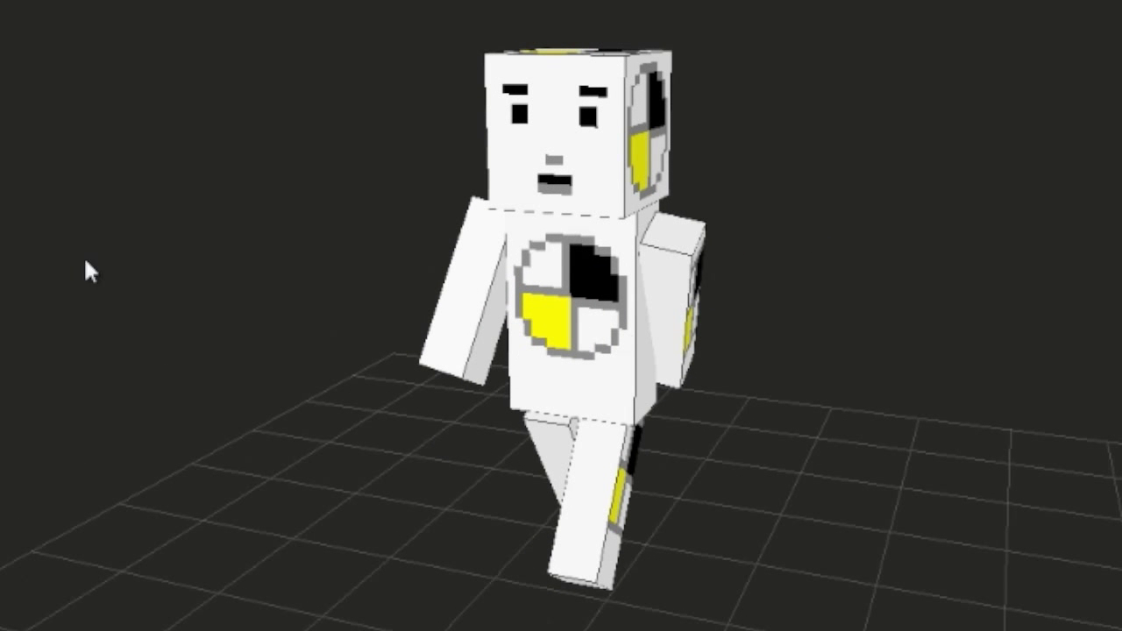
click(670, 298)
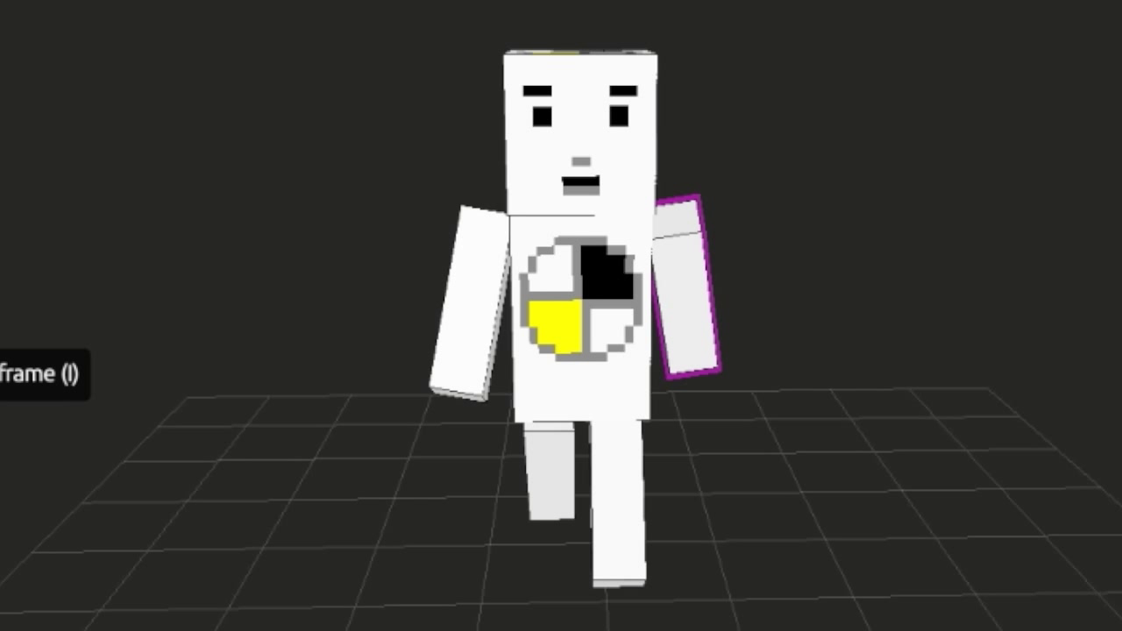
key(r)
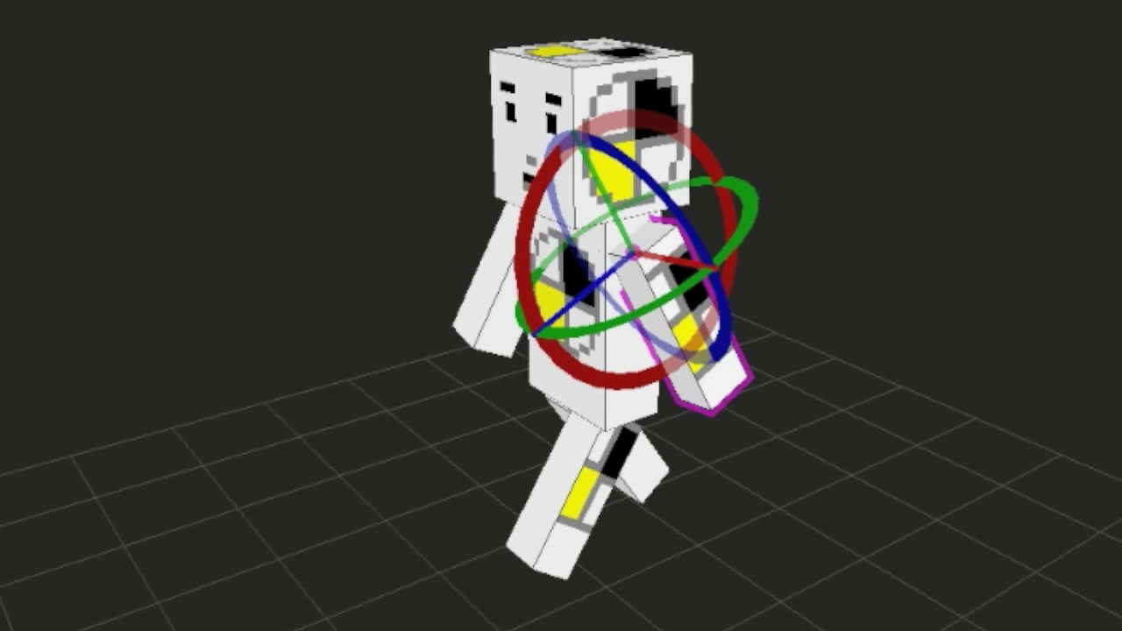
key(space)
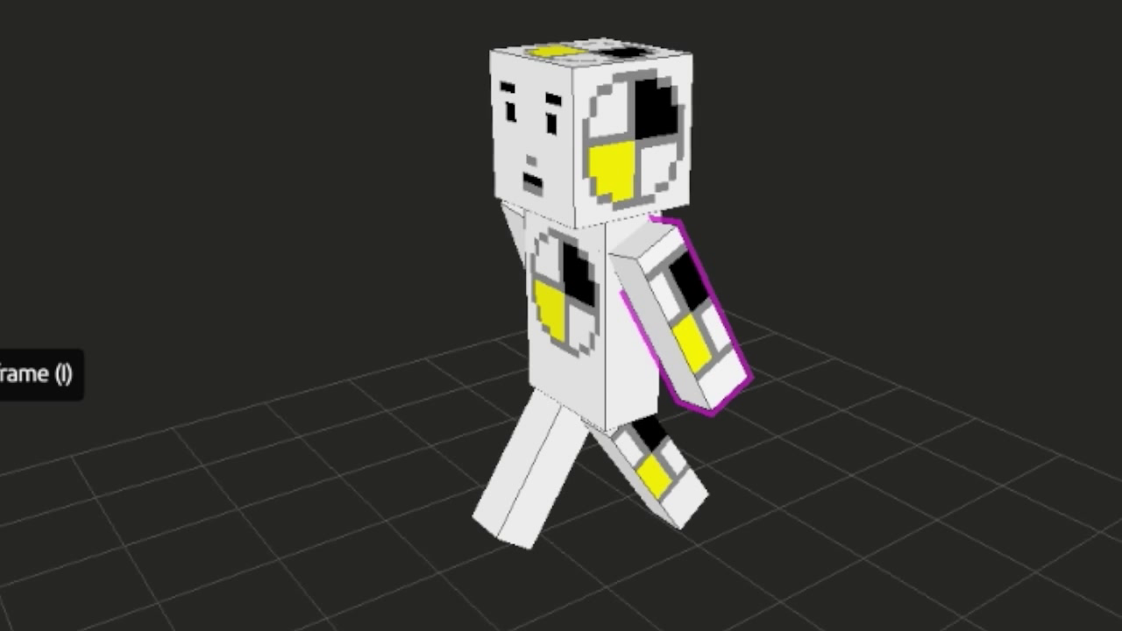
key(i)
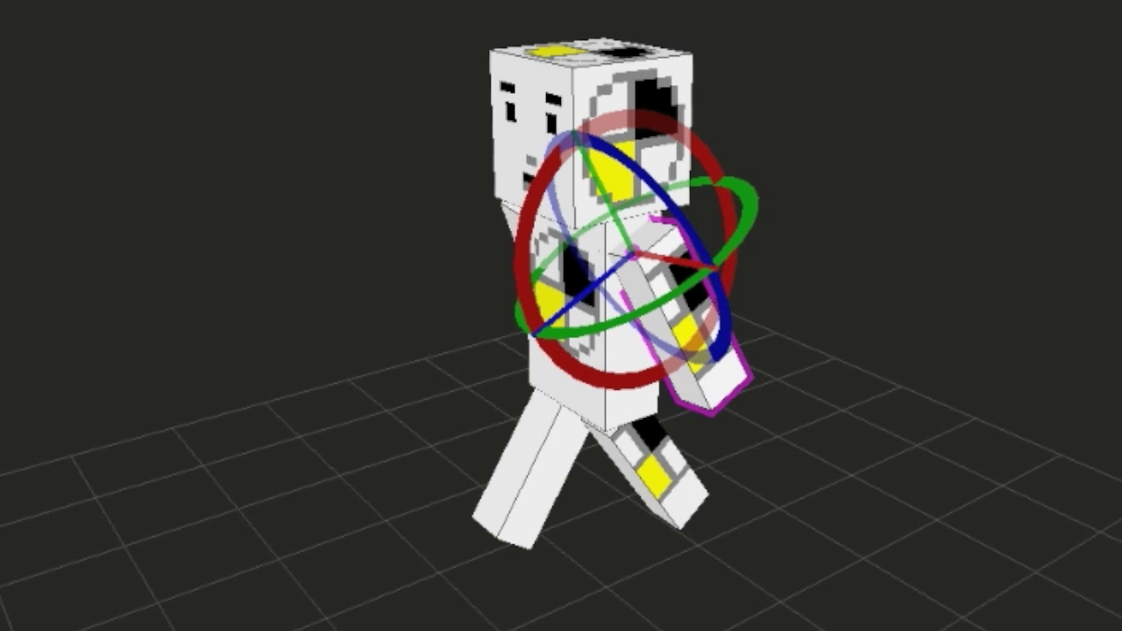